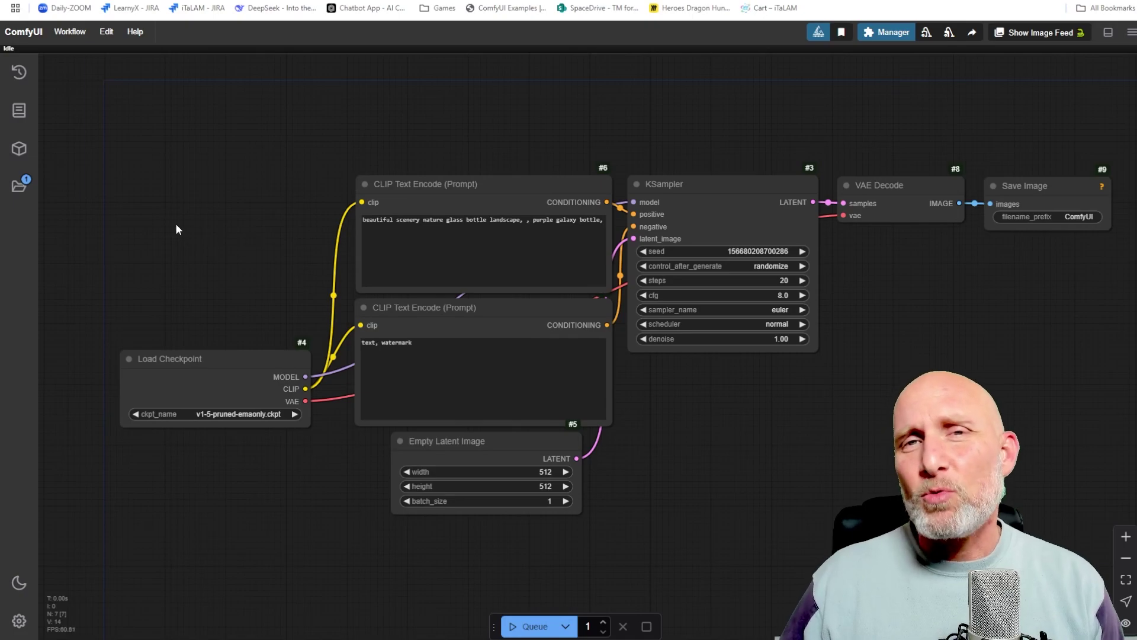
- Close the open unsaved workflow without saving its changes
left_click(19, 187)
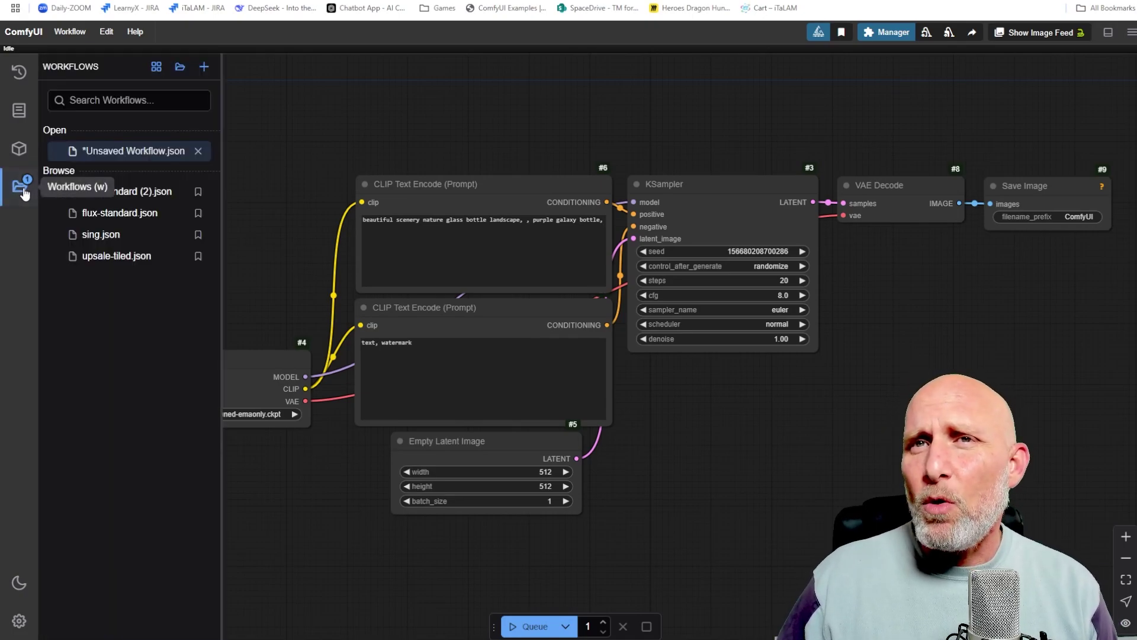
left_click(198, 151)
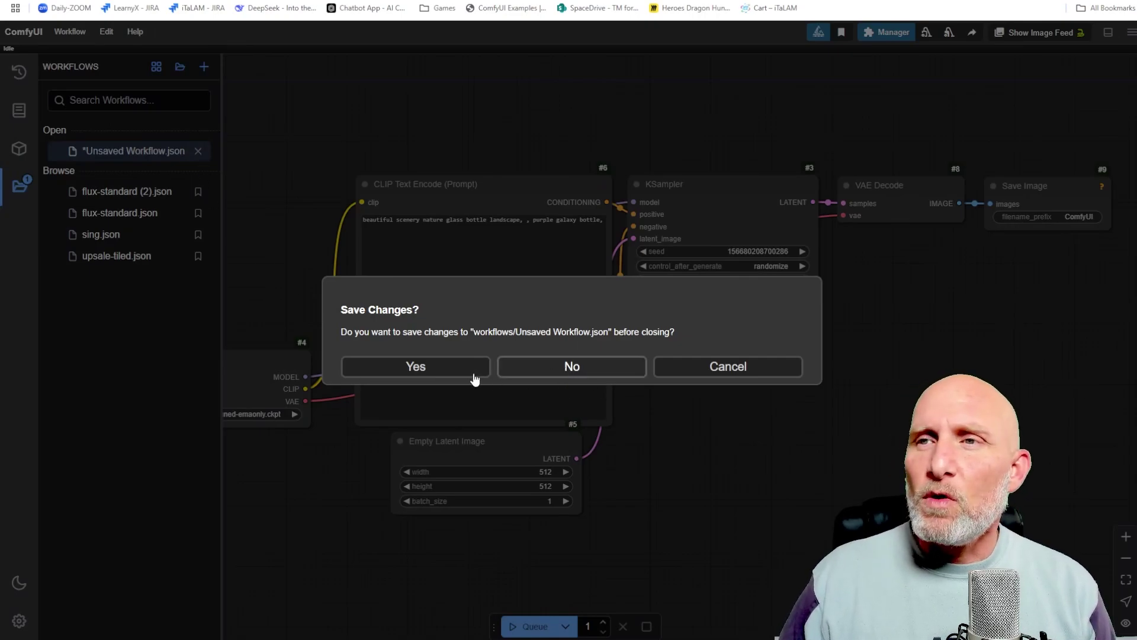
left_click(571, 367)
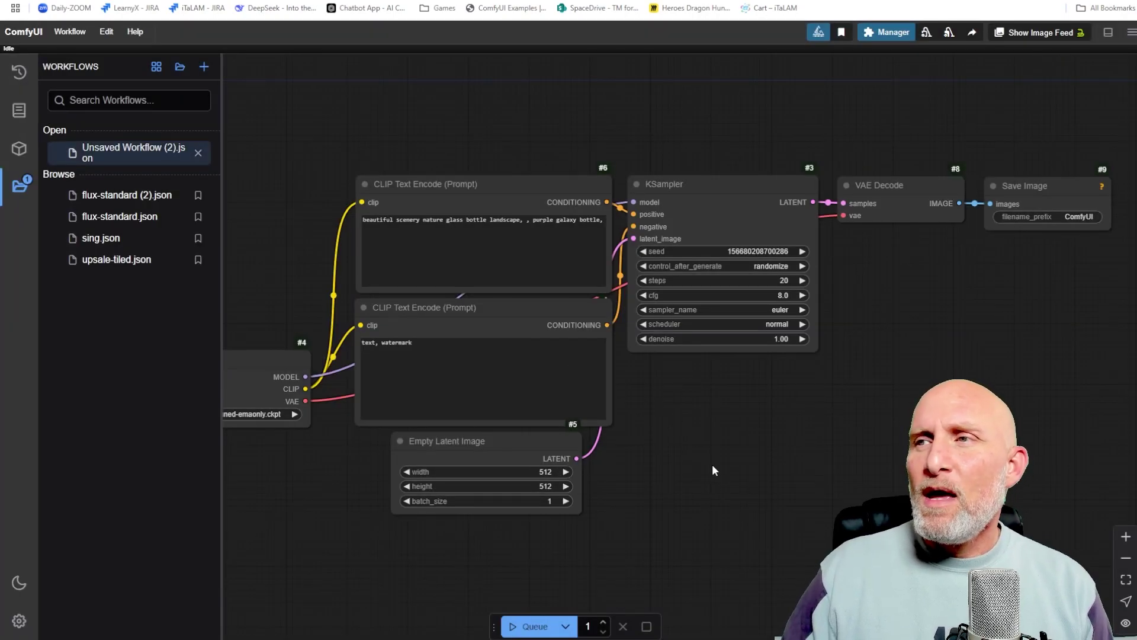
left_click(19, 187)
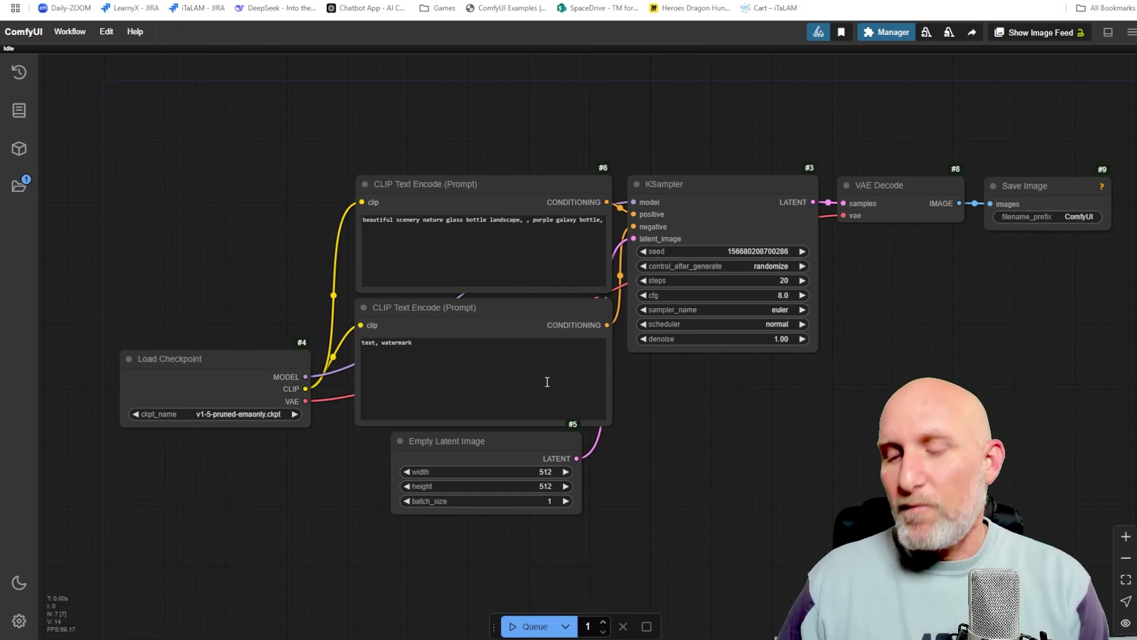
- Replace the Save Image node with a Preview Image node connected to the VAE Decode image output
left_click(1036, 187)
key("Delete")
left_click_drag(959, 203, 862, 246)
left_click(888, 350)
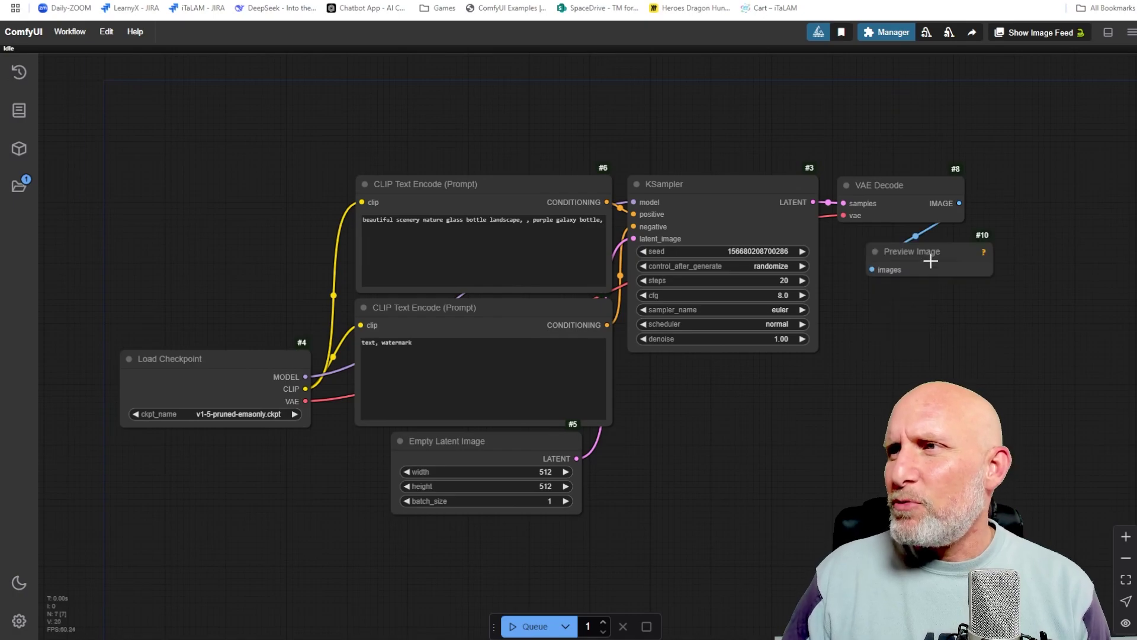
- Select the xl-juggernaut-v7.safetensors checkpoint and replace the positive prompt with "A portriat photo of a beautiful woman next to a tree"
left_click(252, 414)
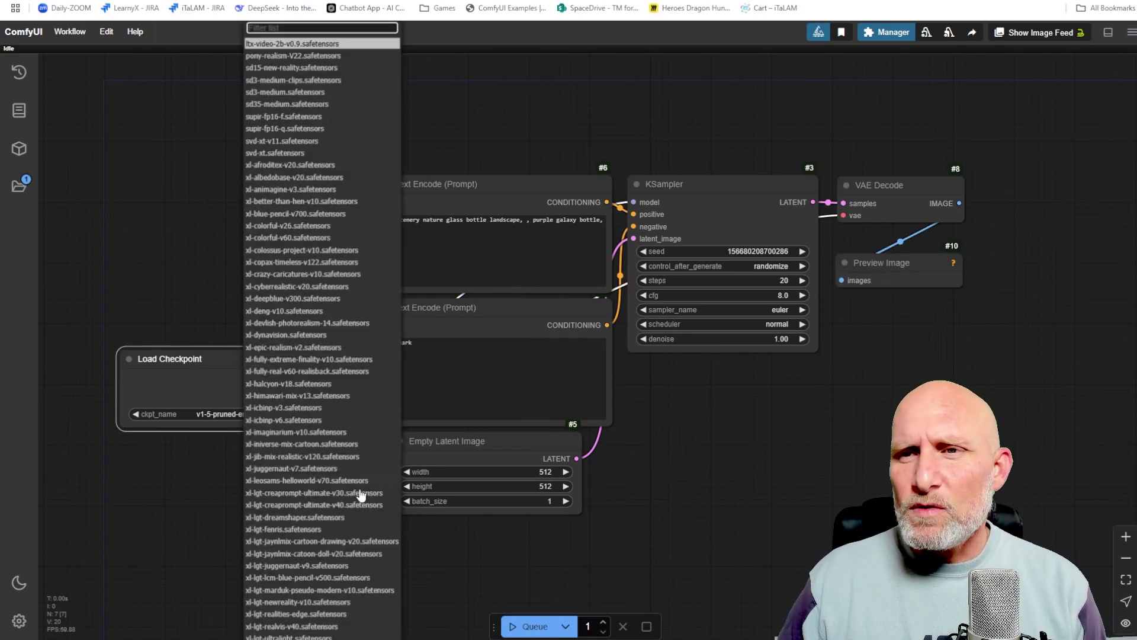
left_click(297, 469)
left_click(424, 264)
key("ctrl+a")
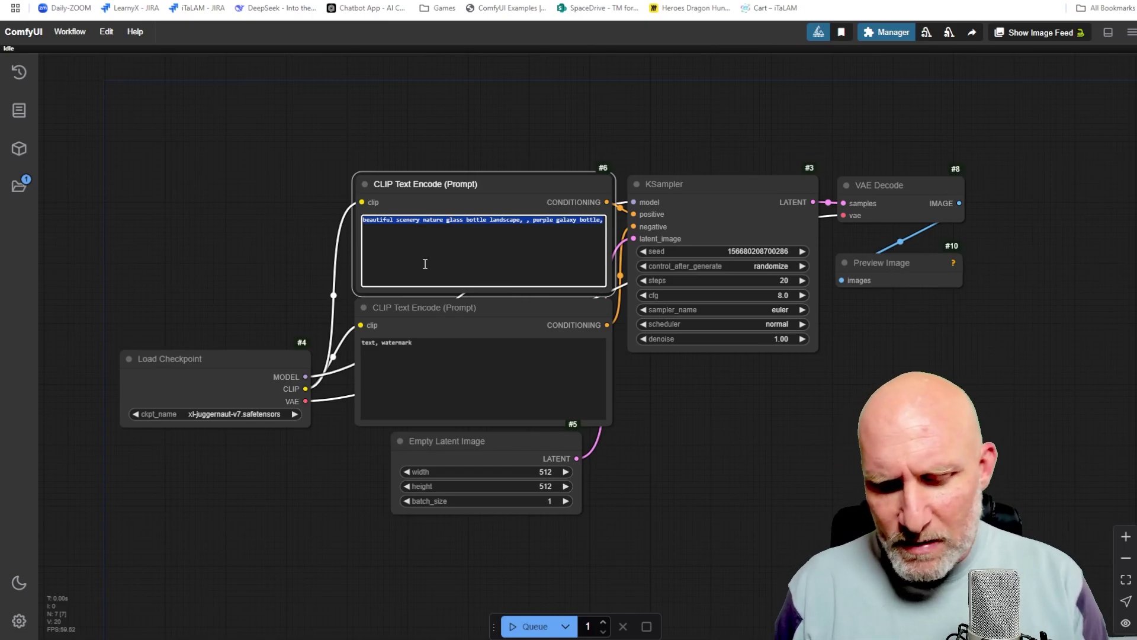
type("A por")
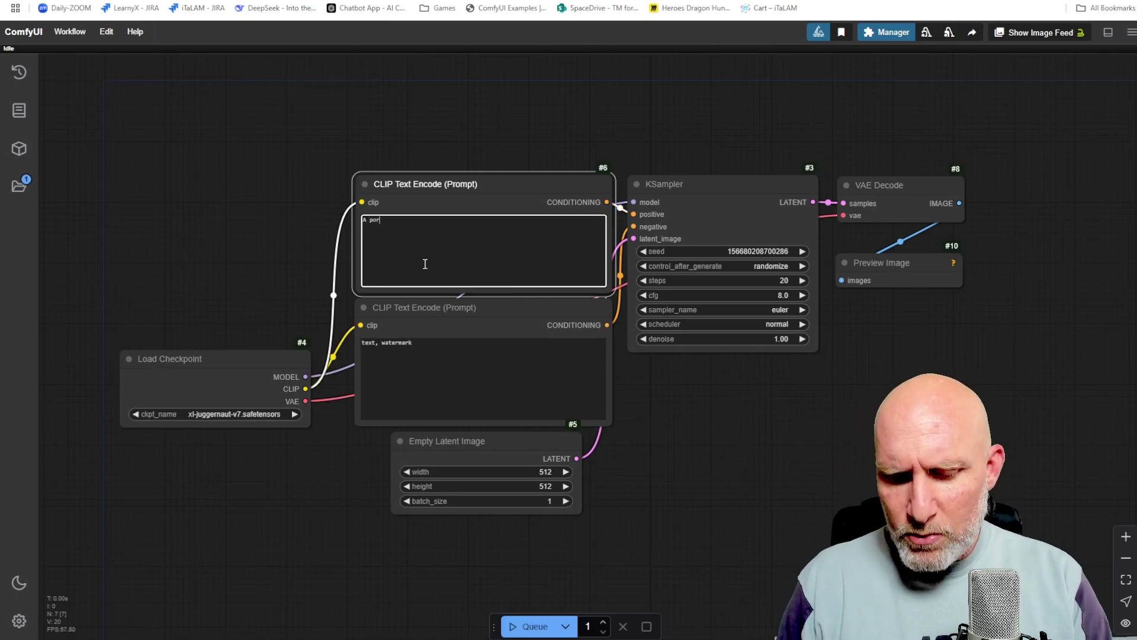
type("triat photo of a")
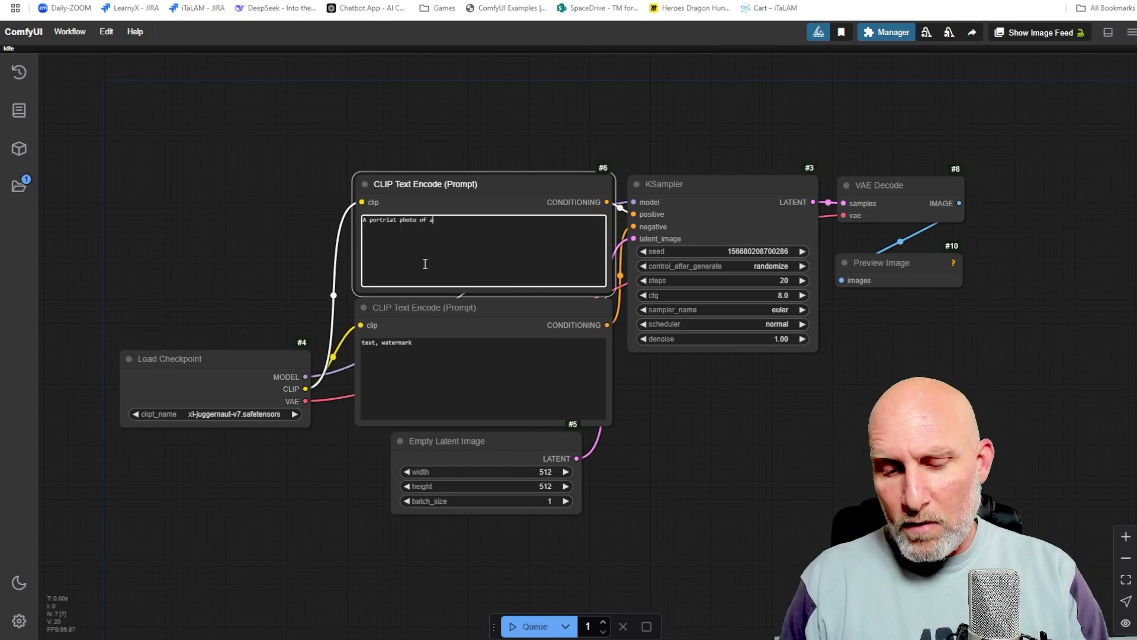
type(" beautiful")
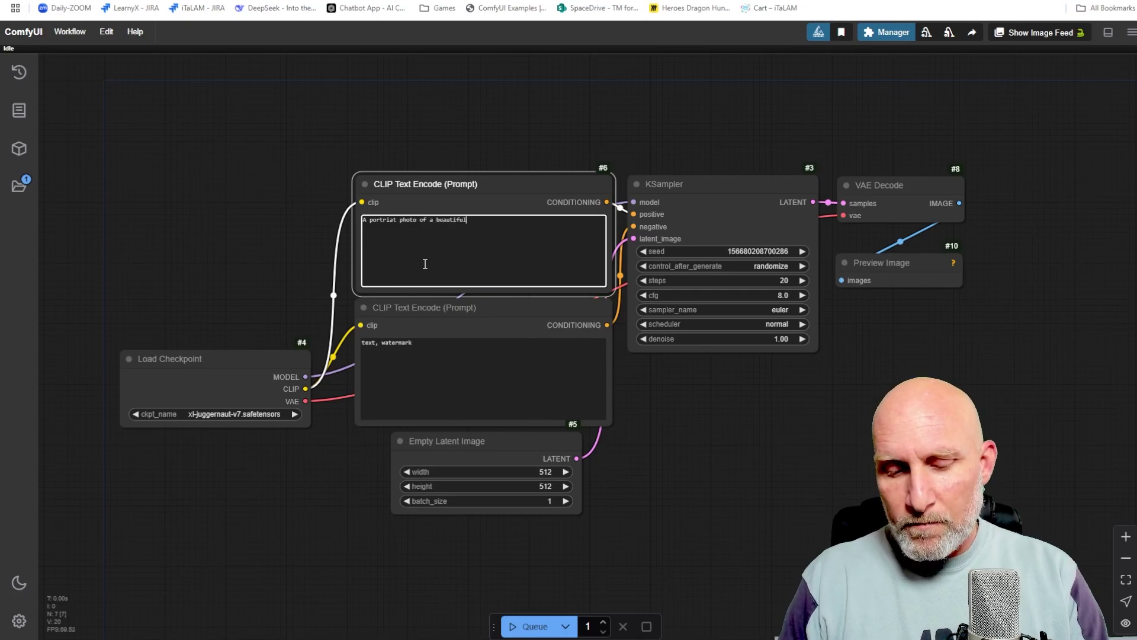
type(" woman next to a tree")
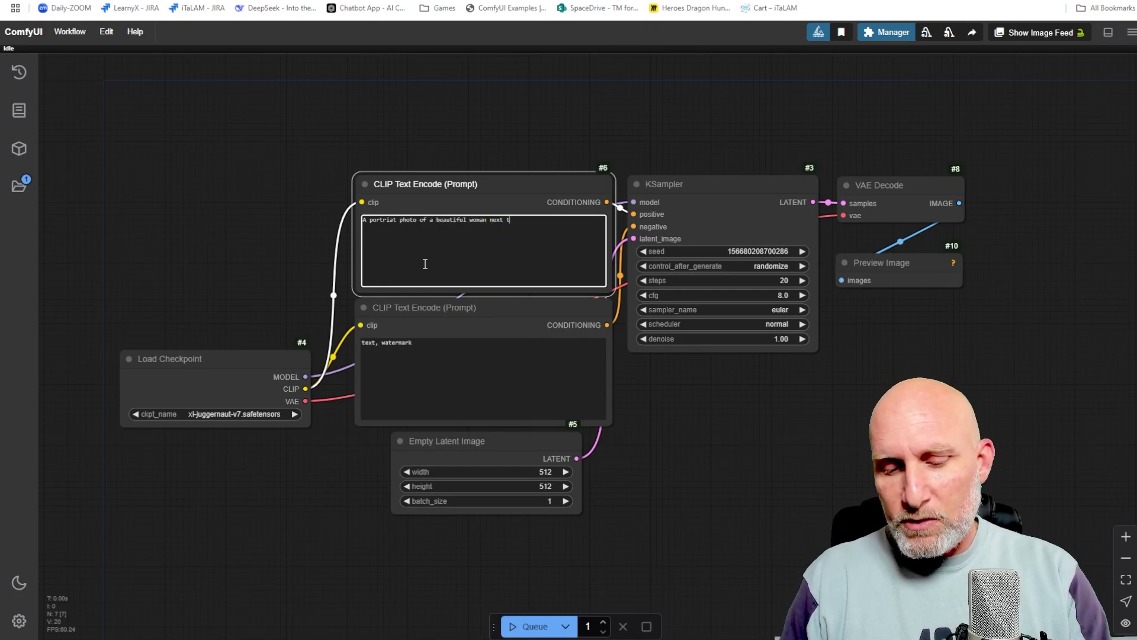
left_click(482, 376)
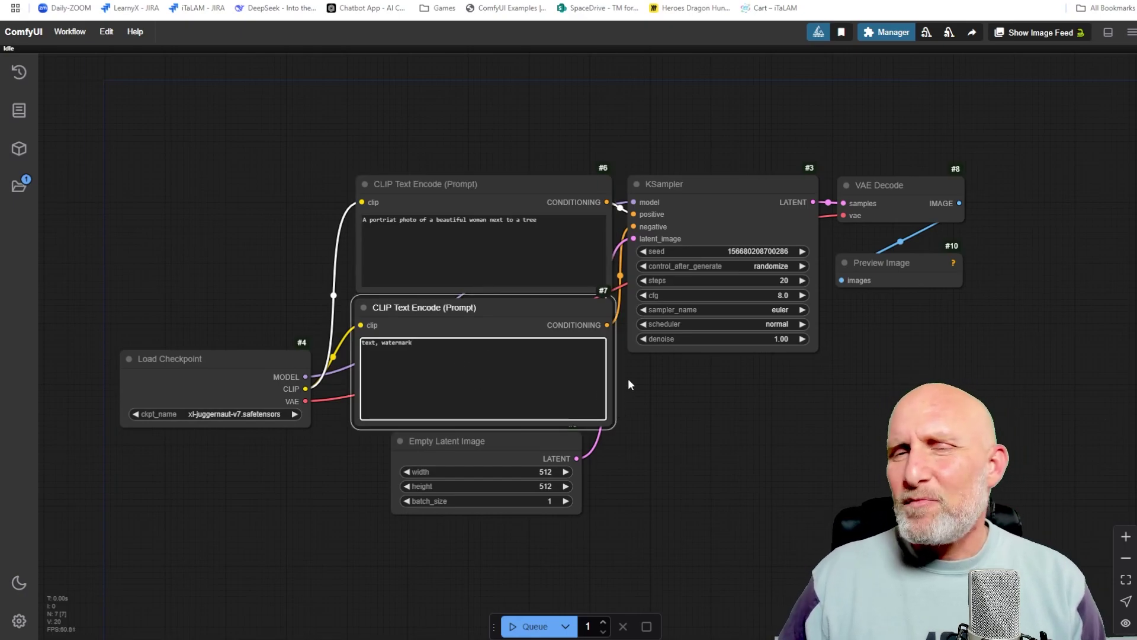
- Set the Empty Latent Image width to 768 and height to 1280
left_click(545, 471)
type("768")
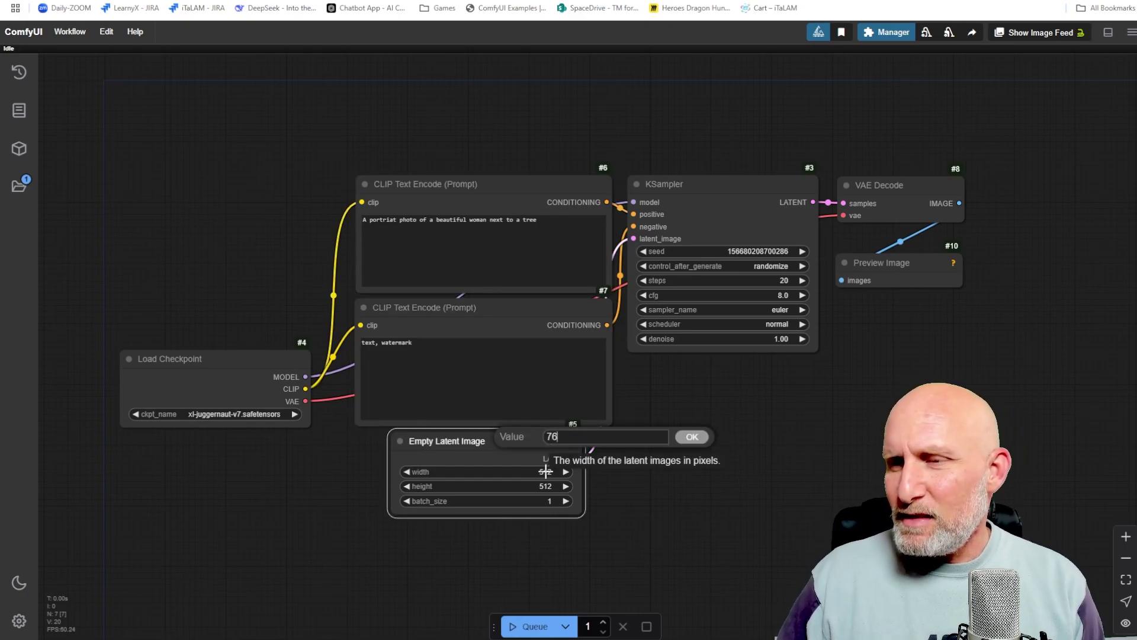
key("Return")
left_click(550, 487)
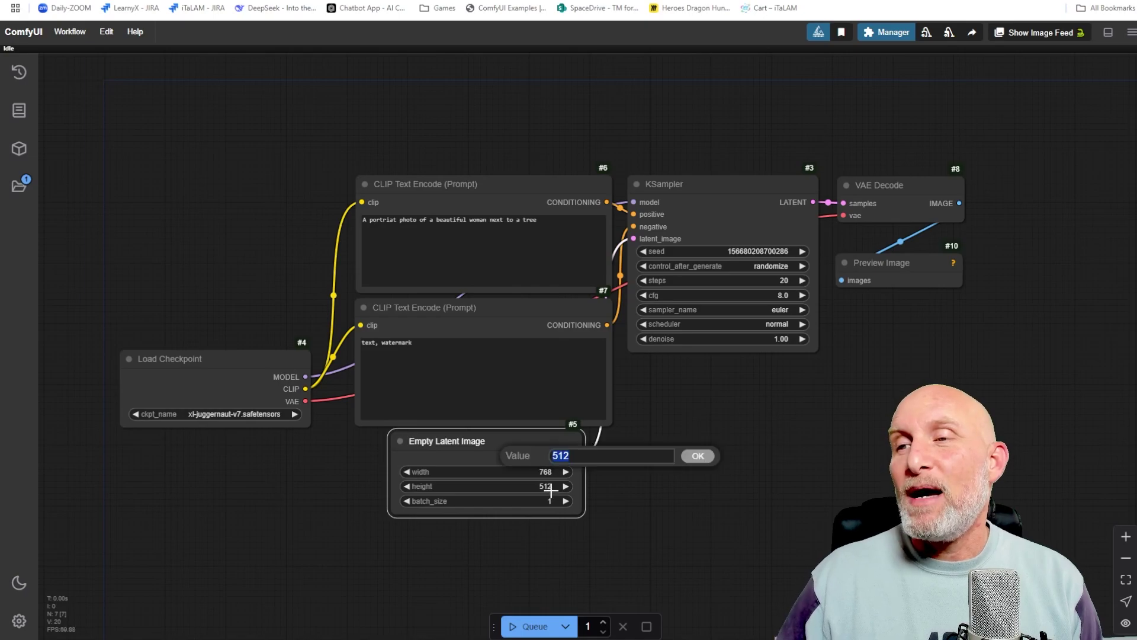
type("1280")
key("Return")
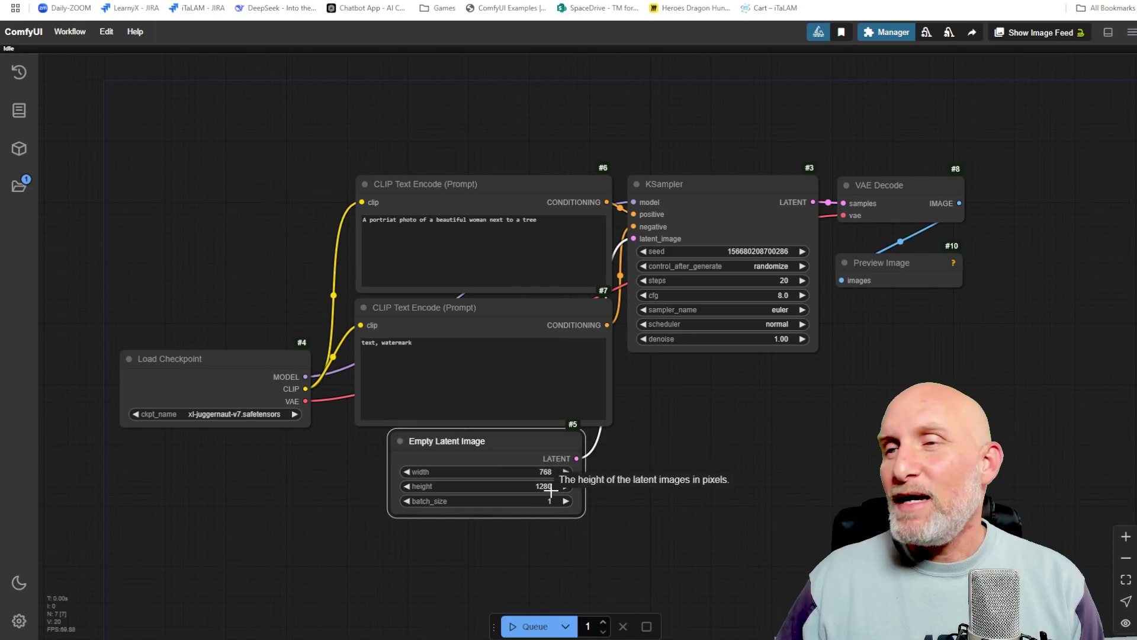
- Configure the KSampler with cfg 6.5, the dpmpp_2m sampler and the karras scheduler
left_click(782, 295)
type("6.5")
key("Return")
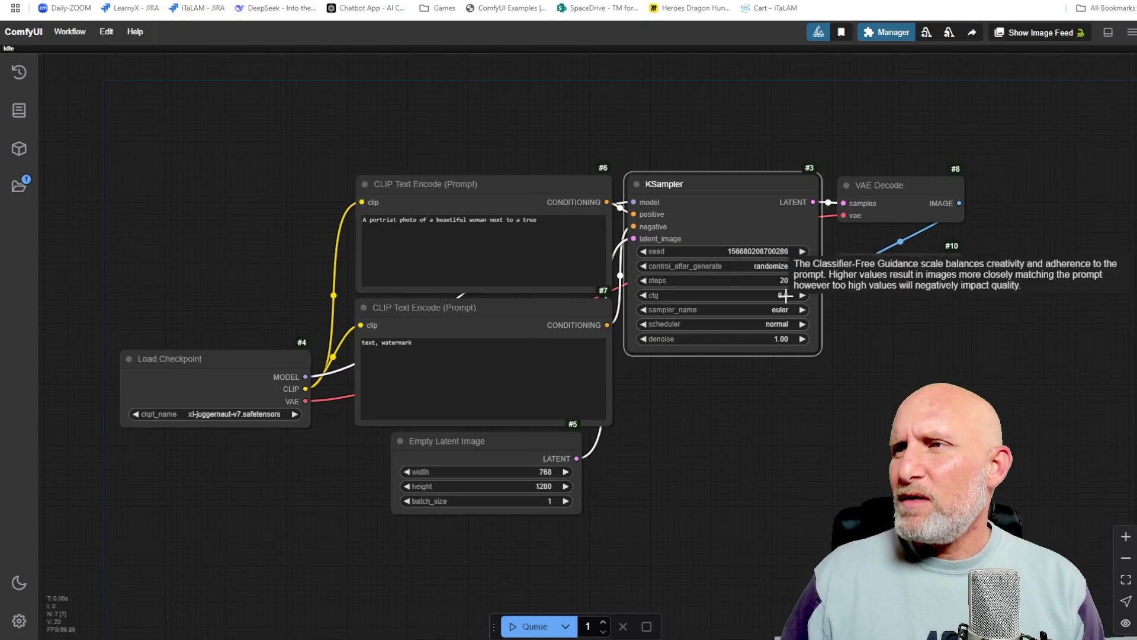
left_click(776, 310)
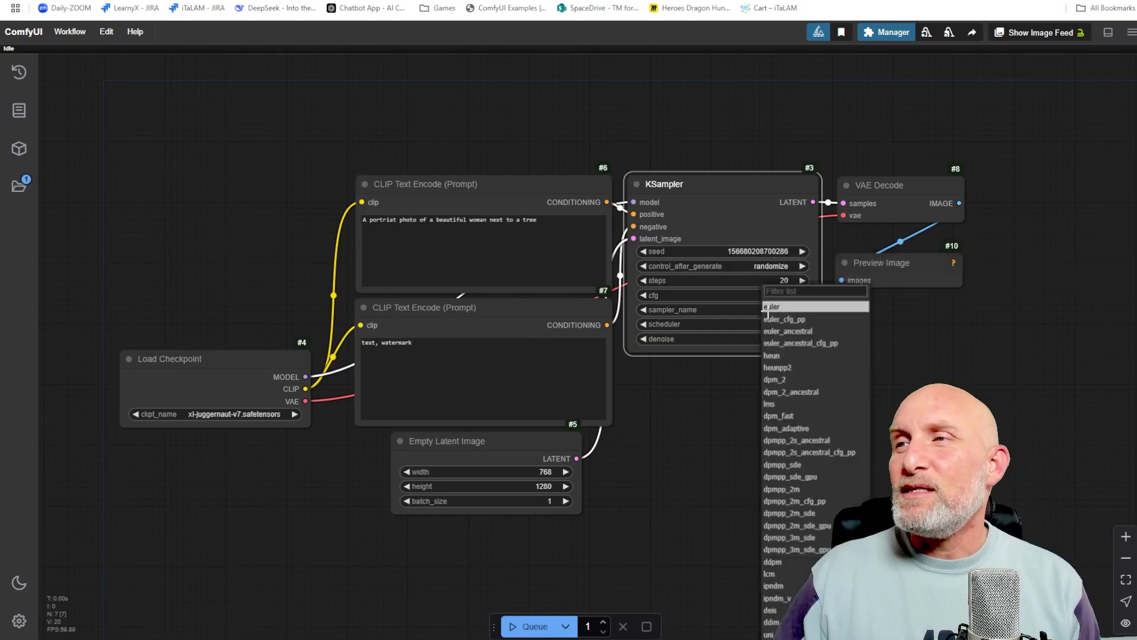
left_click(810, 498)
left_click(781, 323)
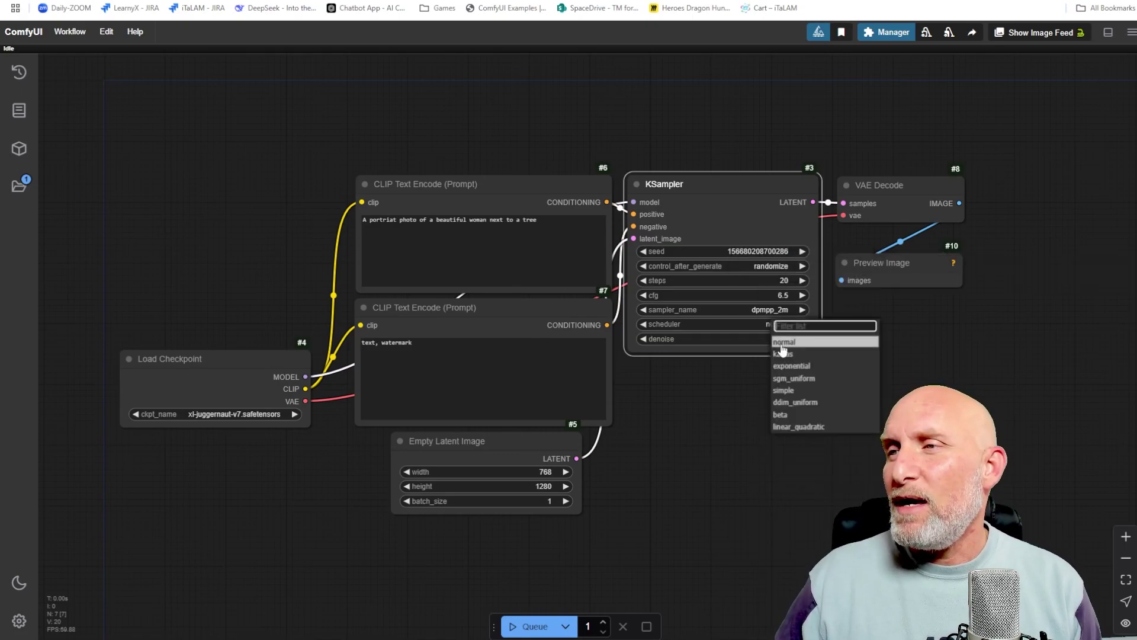
left_click(791, 357)
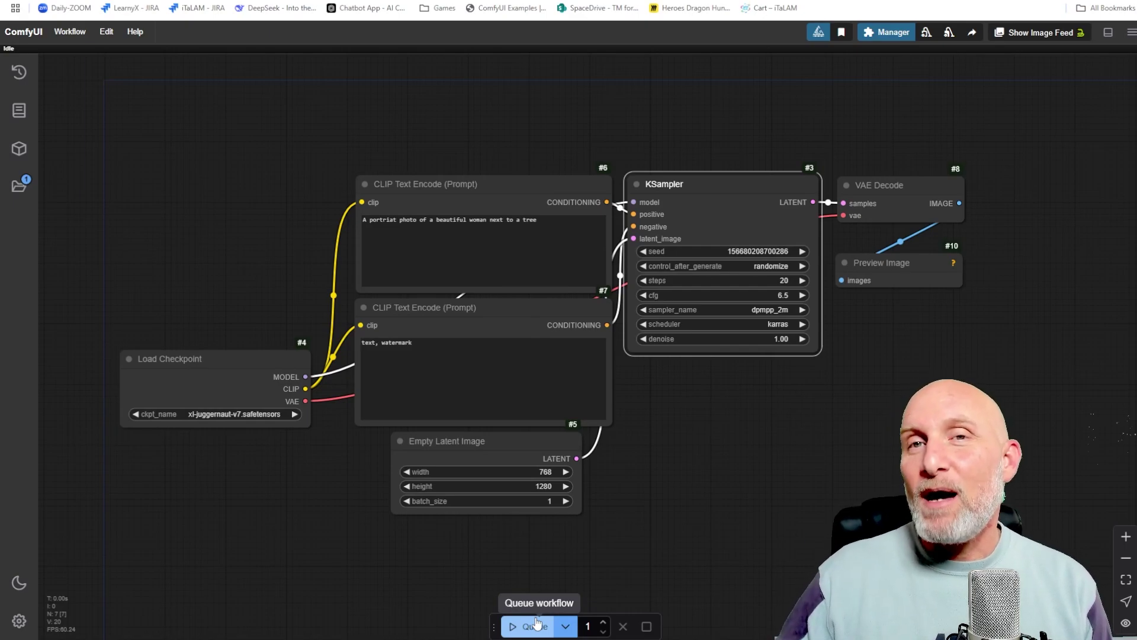
- Run the workflow once and inspect the generated portrait in the Preview Image node
left_click(536, 622)
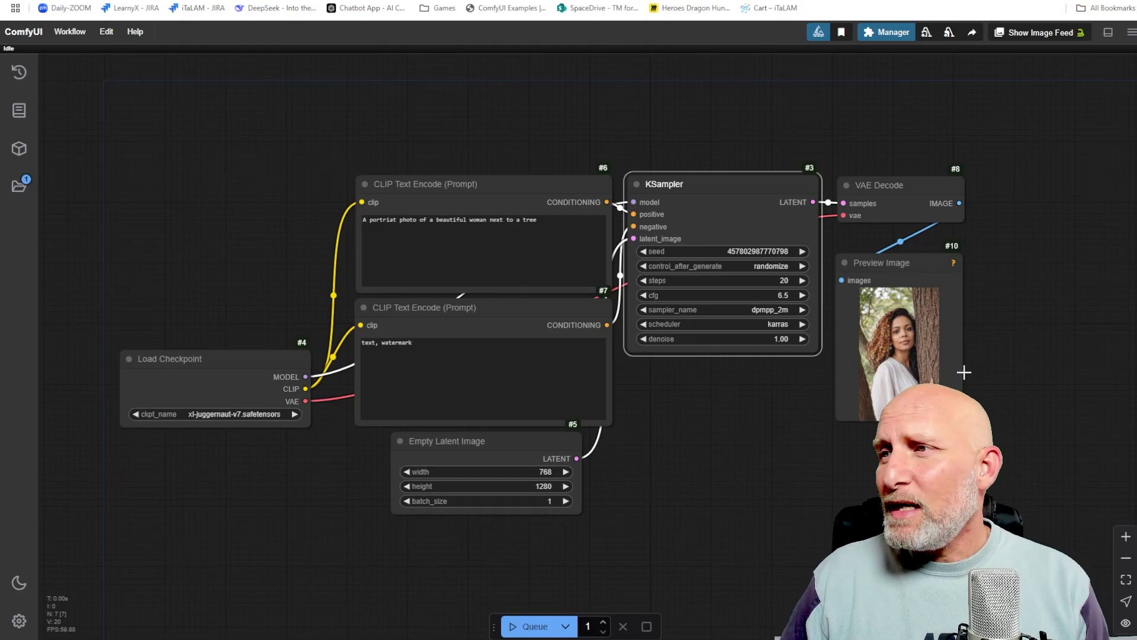
scroll(894, 338, "up", 8)
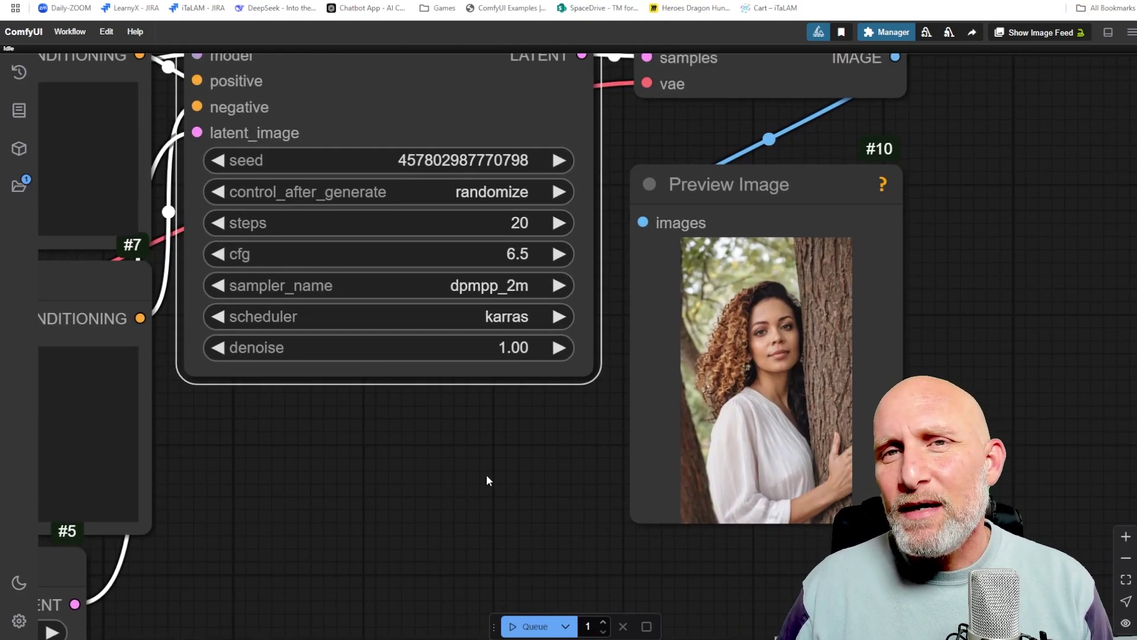
scroll(486, 475, "down", 4)
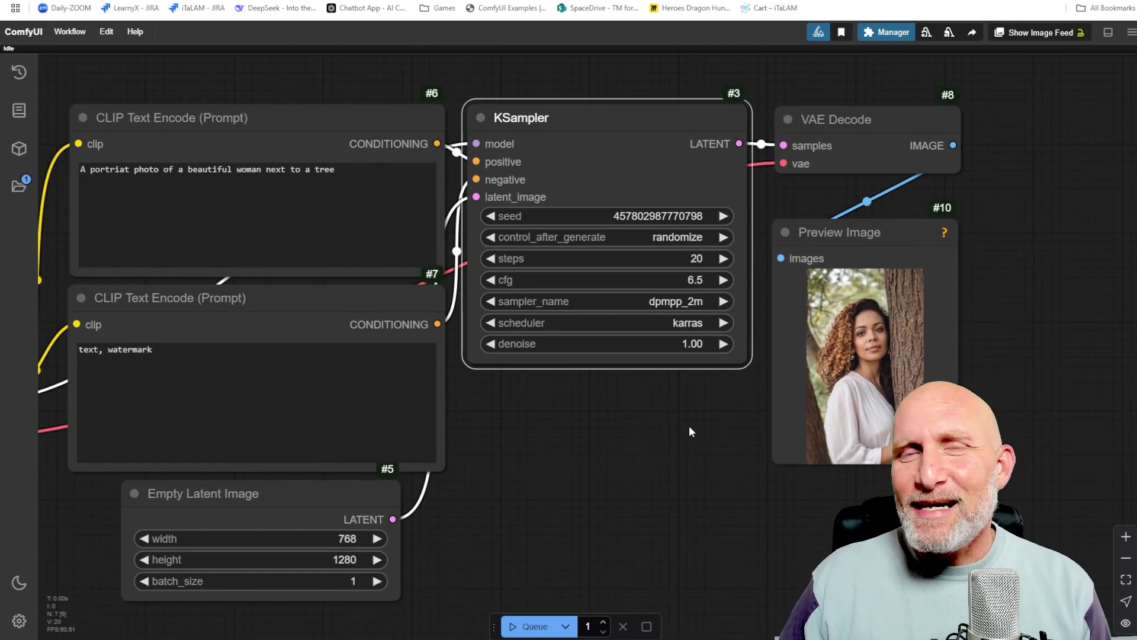
left_click_drag(627, 431, 708, 420)
scroll(680, 479, "down", 4)
left_click_drag(680, 479, 734, 435)
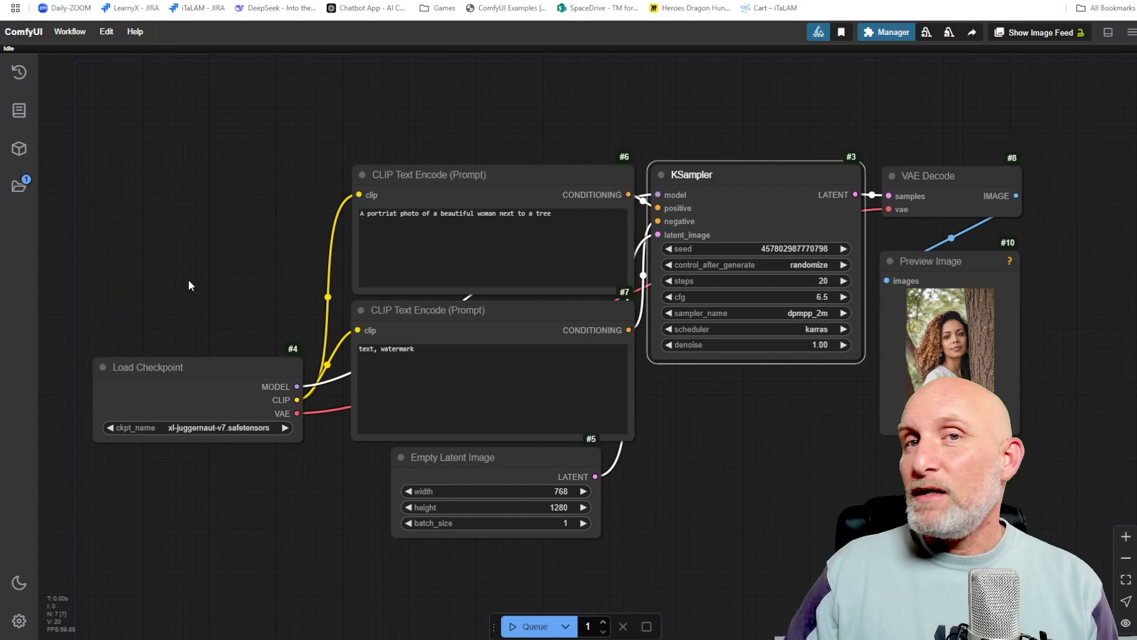
- Search the custom nodes list for "IPAd" to check the ComfyUI_IPAdapter_plus extension
left_click(895, 33)
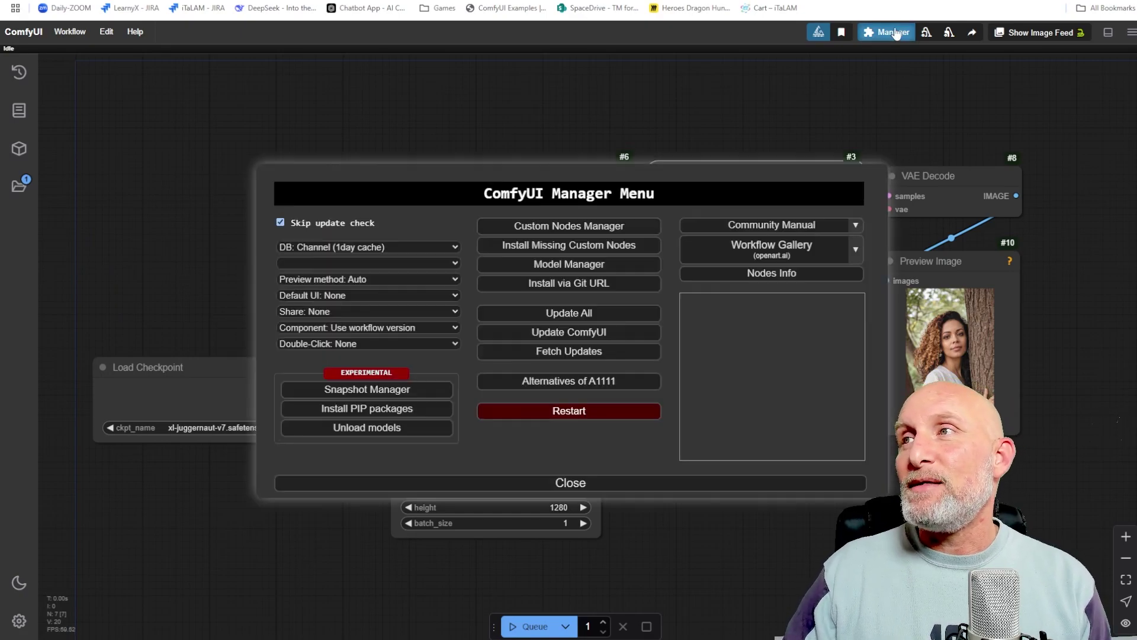
left_click(562, 227)
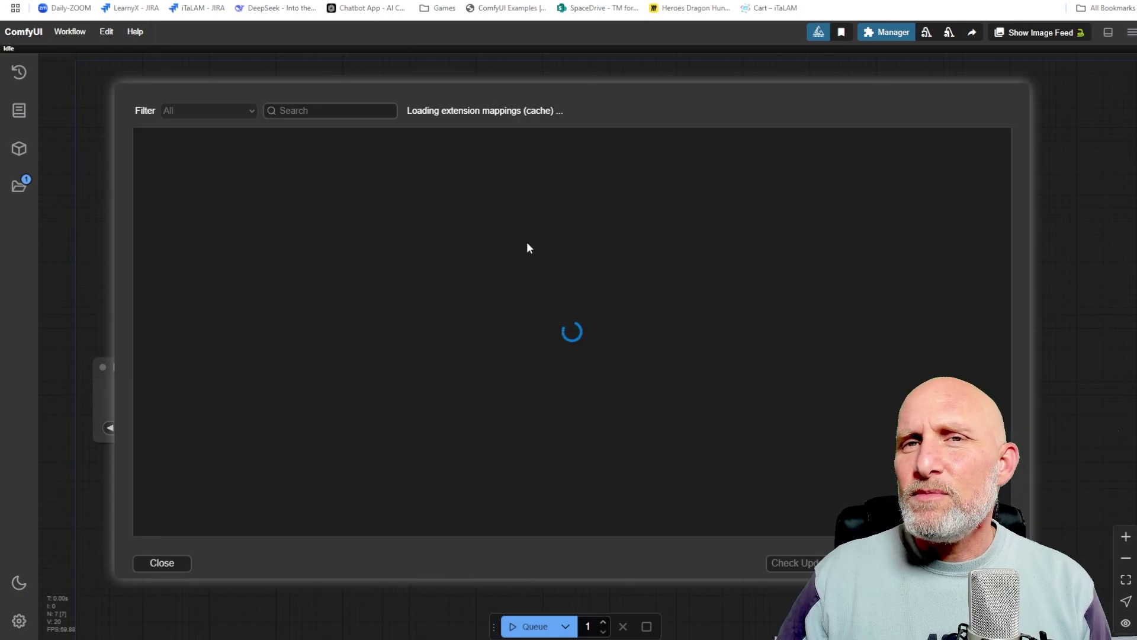
left_click(336, 111)
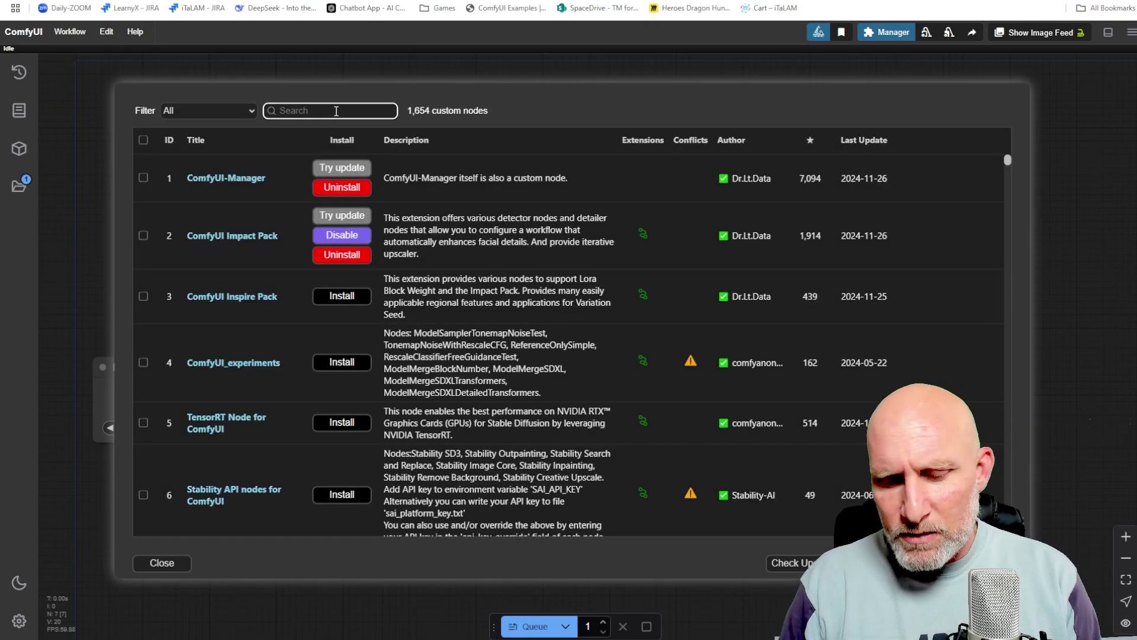
type("IPAd")
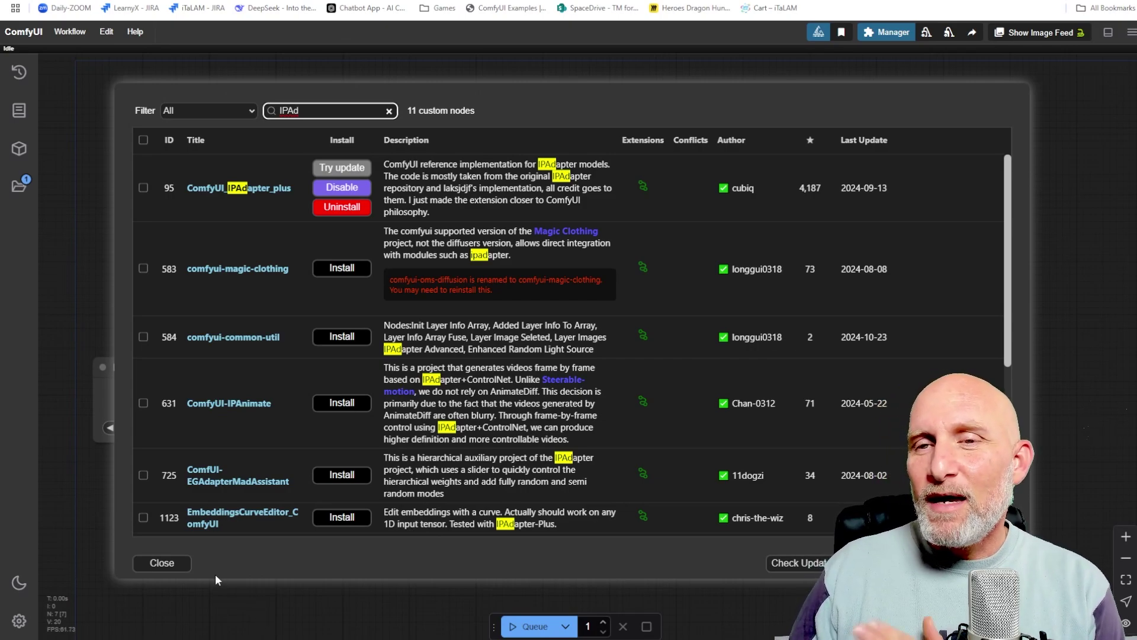
left_click(171, 566)
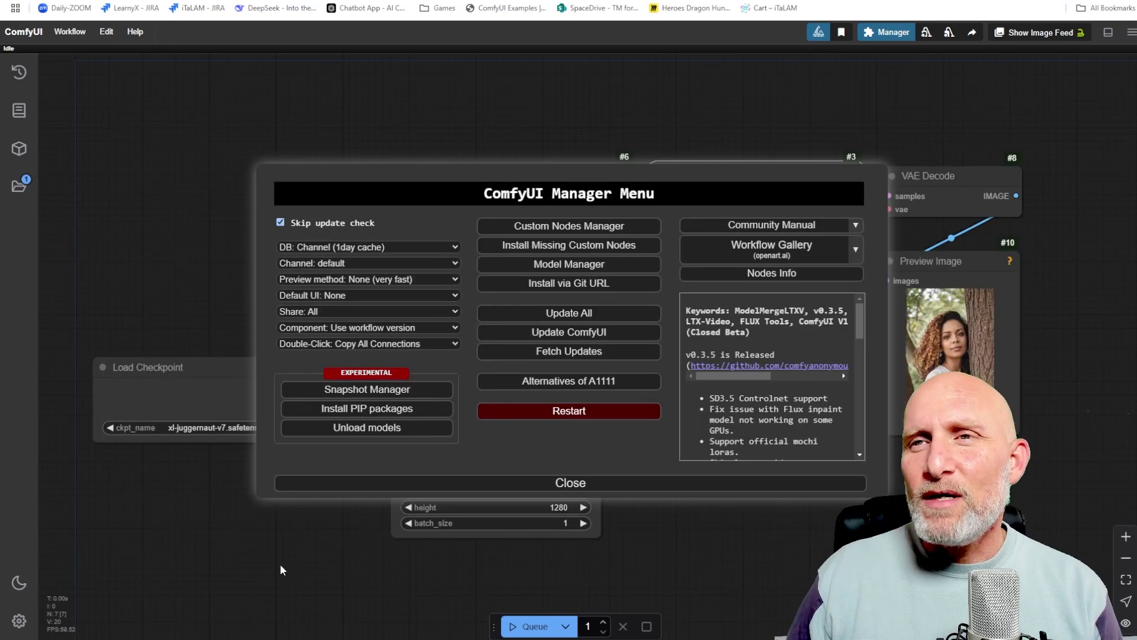
left_click(583, 482)
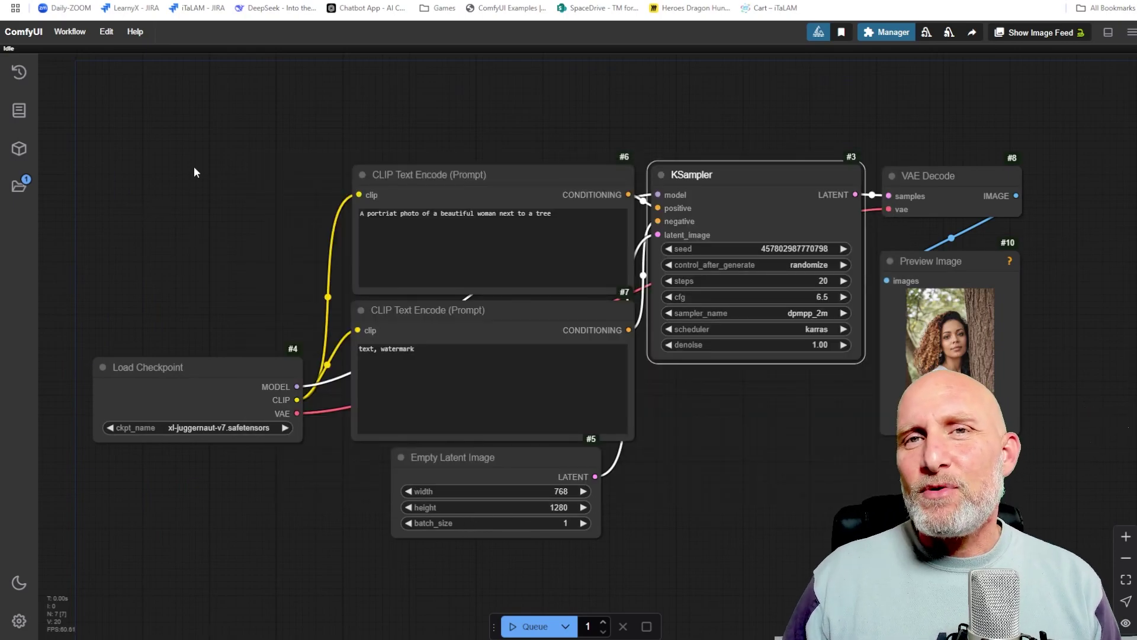
- Add an IPAdapter node from IPAdapter_plus and place it in the empty space below the KSampler
double_click(165, 199)
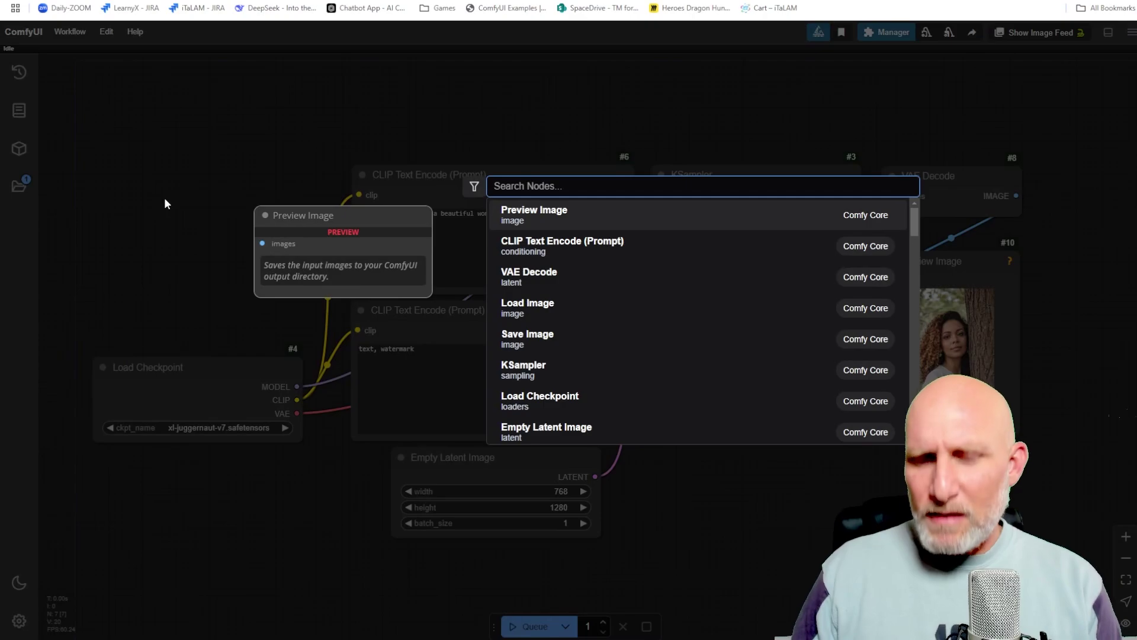
type("IPAd")
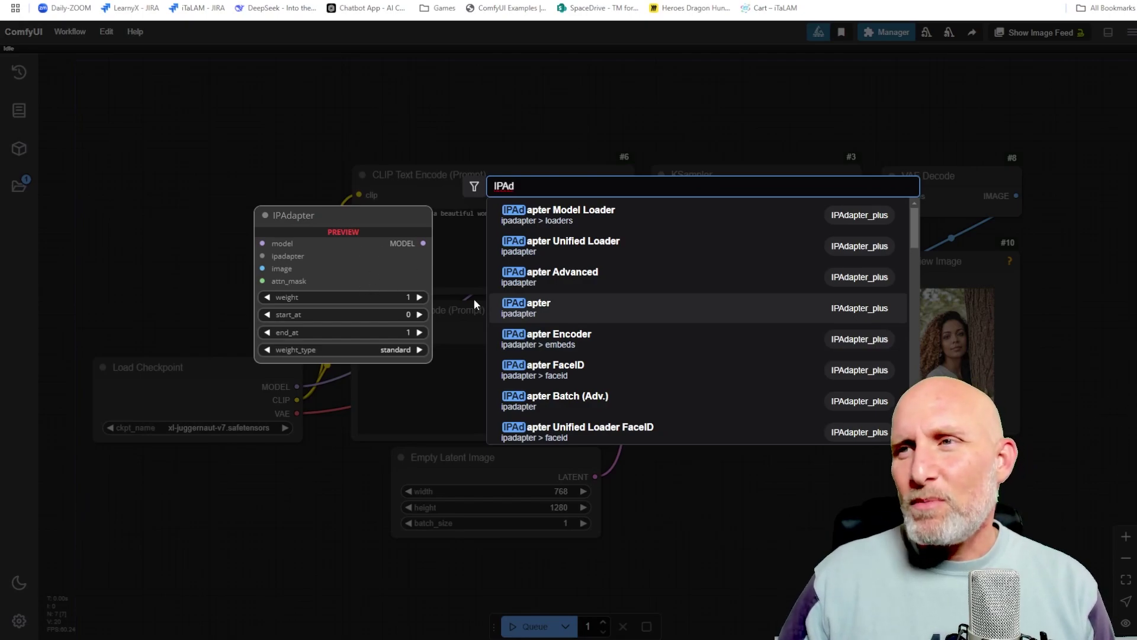
left_click(552, 313)
left_click_drag(244, 183, 731, 460)
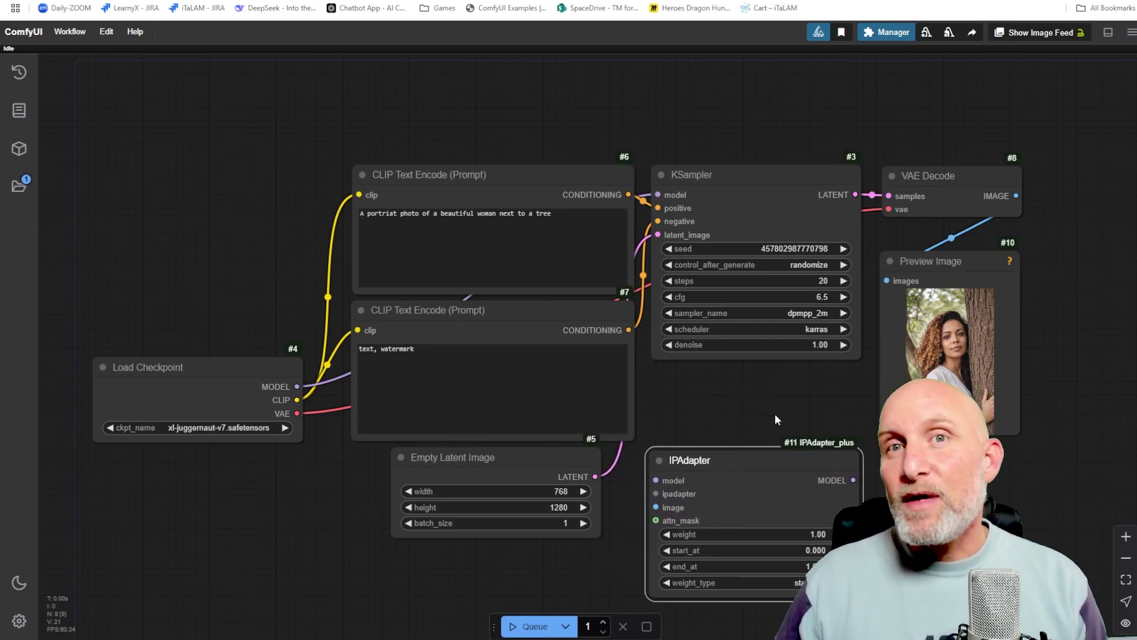
left_click_drag(907, 545, 869, 434)
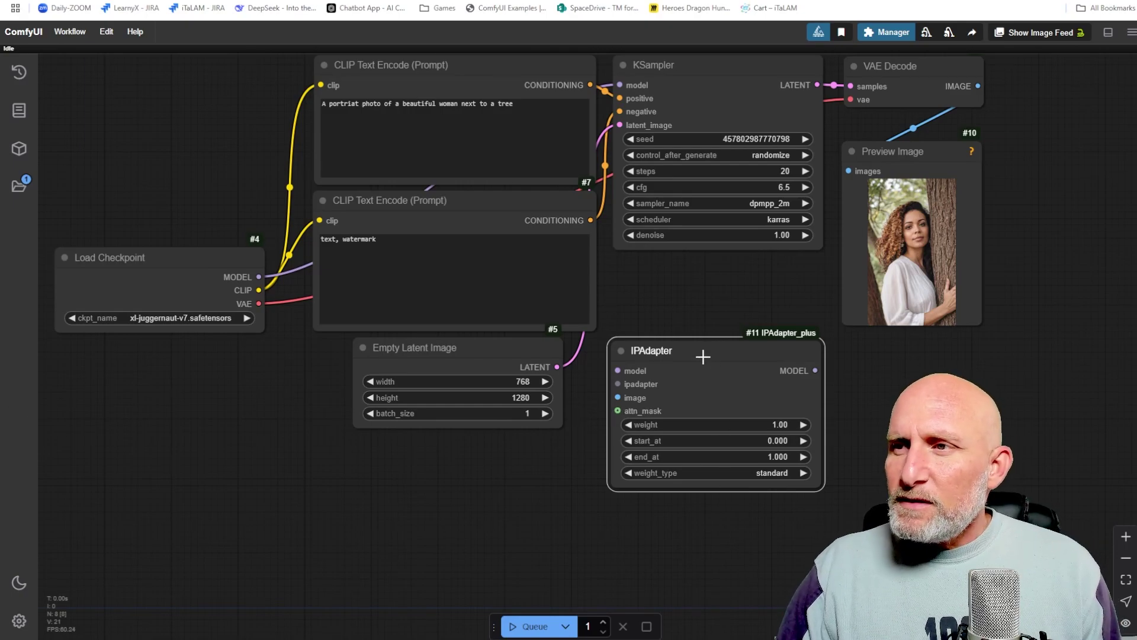
left_click_drag(701, 353, 721, 368)
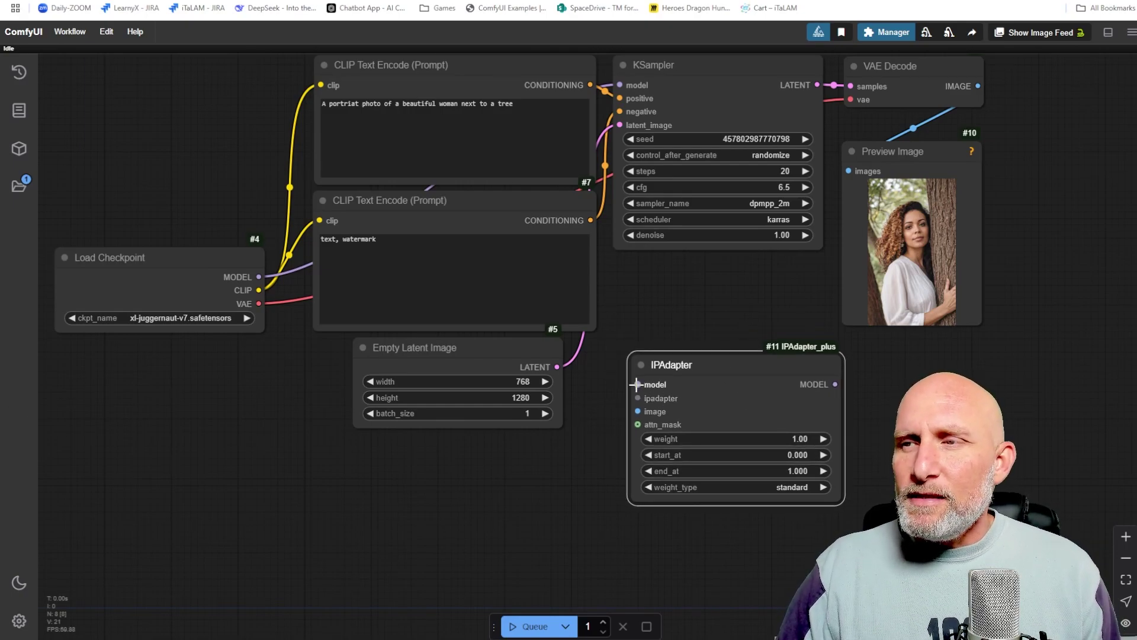
- Add an IPAdapter Unified Loader feeding the IPAdapter's model input, place it below Empty Latent Image, and set its preset to PLUS (high strength)
left_click_drag(637, 384, 435, 492)
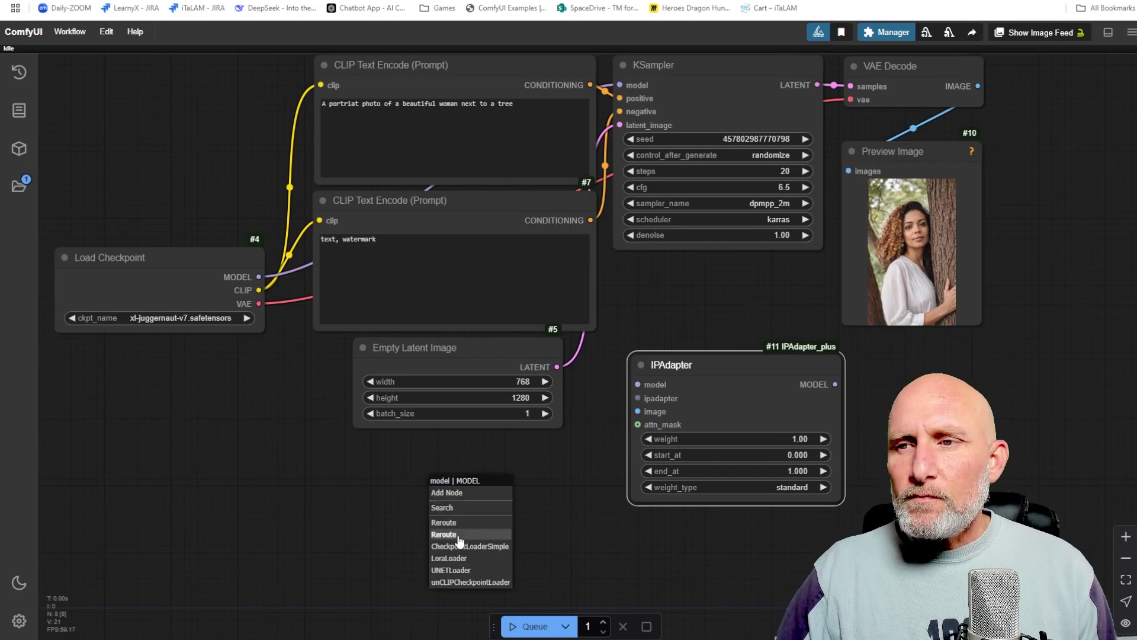
left_click(453, 508)
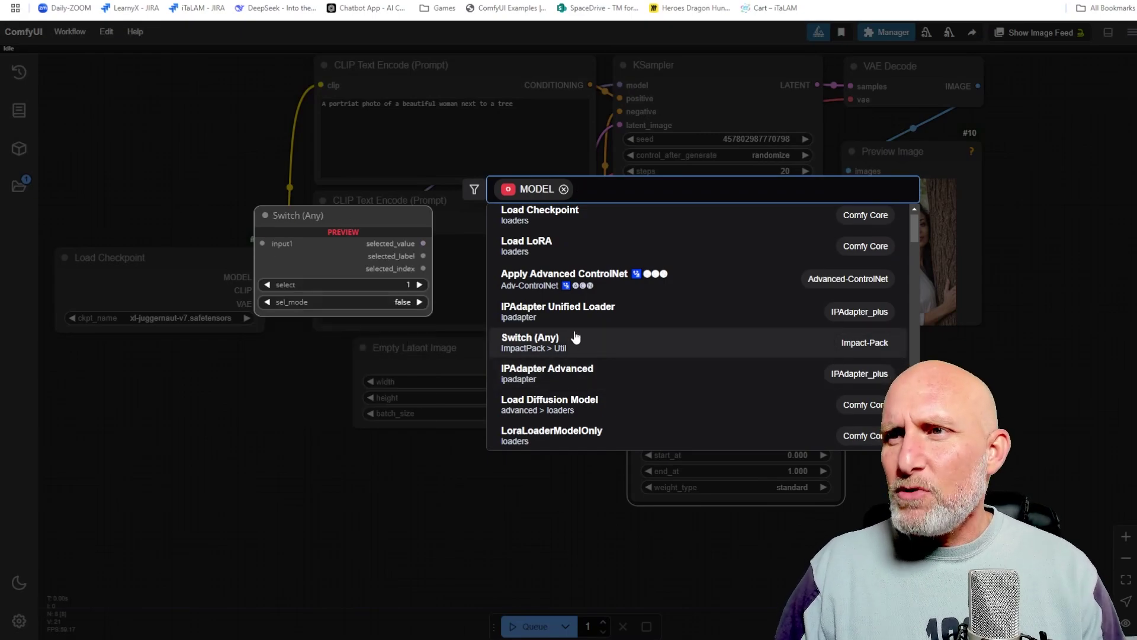
left_click(540, 313)
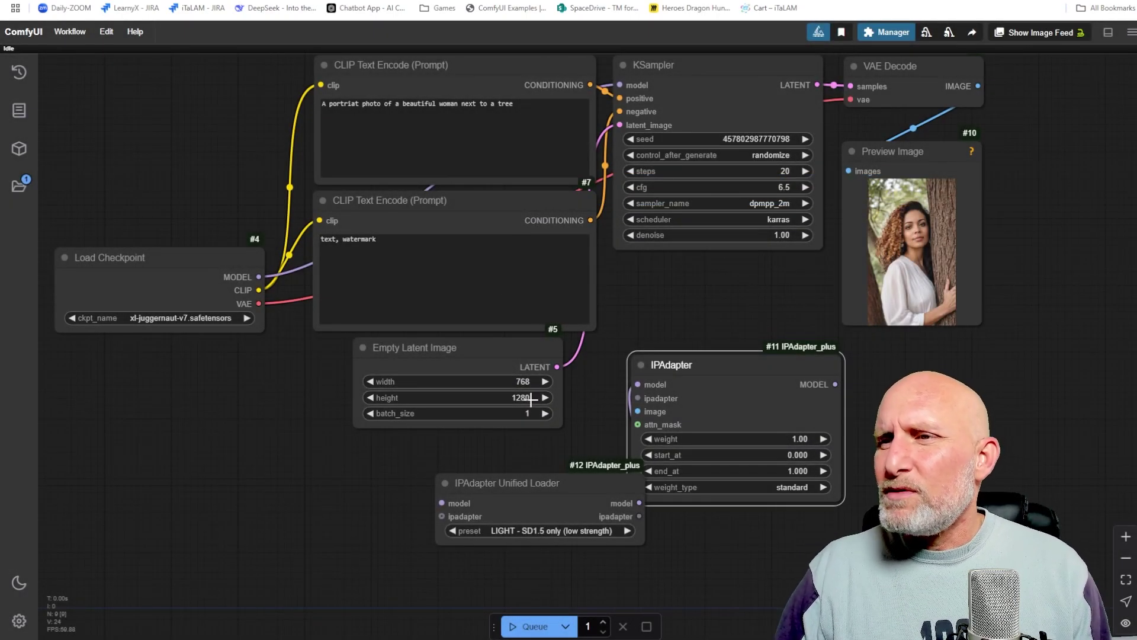
left_click_drag(524, 486, 378, 463)
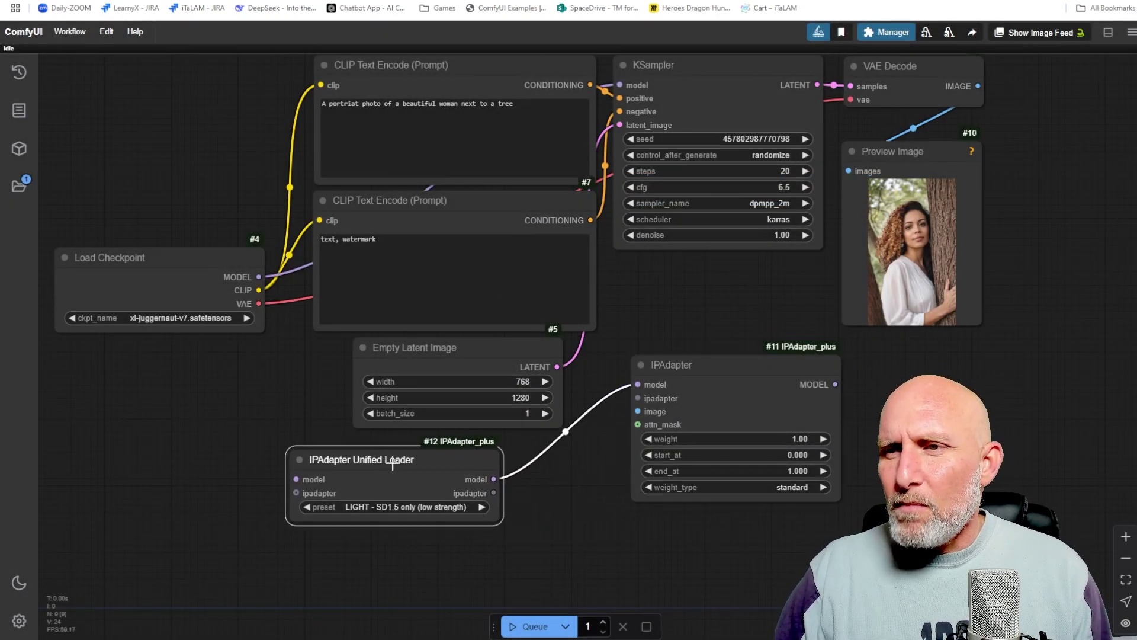
left_click(441, 507)
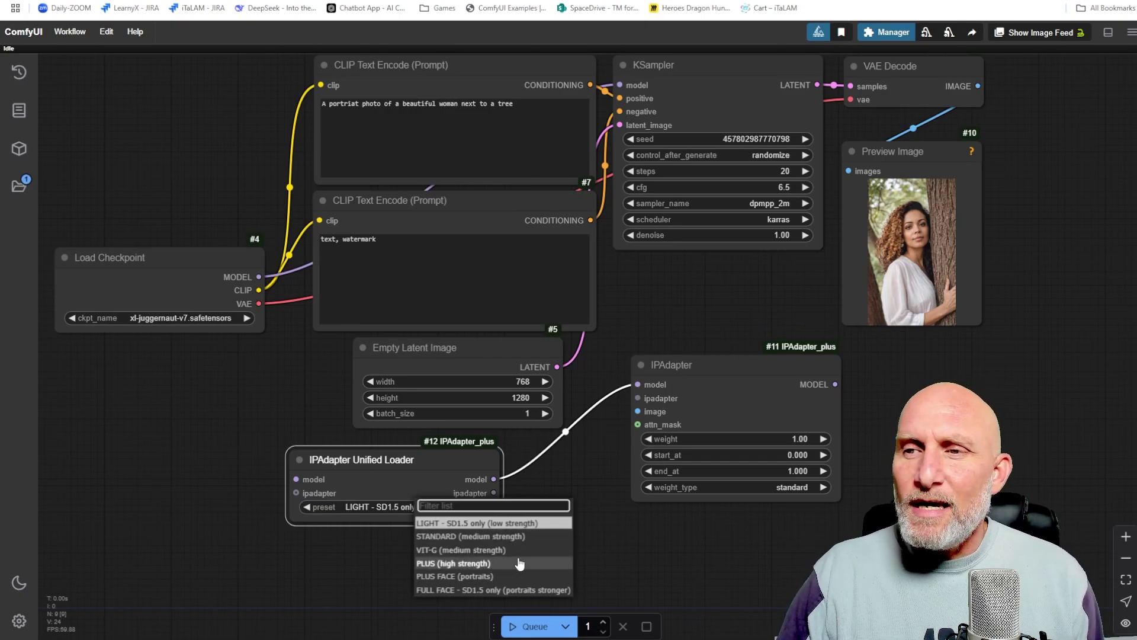
left_click(472, 564)
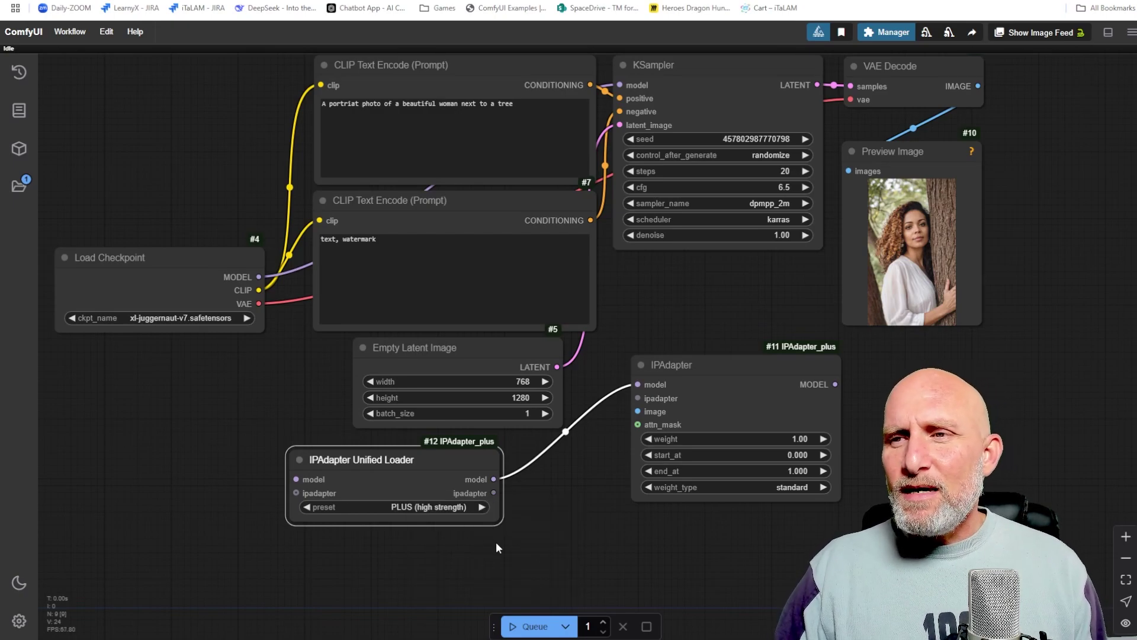
- Connect the loader's ipadapter output to the IPAdapter and feed its image input from a new Load Image node placed below Load Checkpoint
left_click_drag(497, 492, 247, 363)
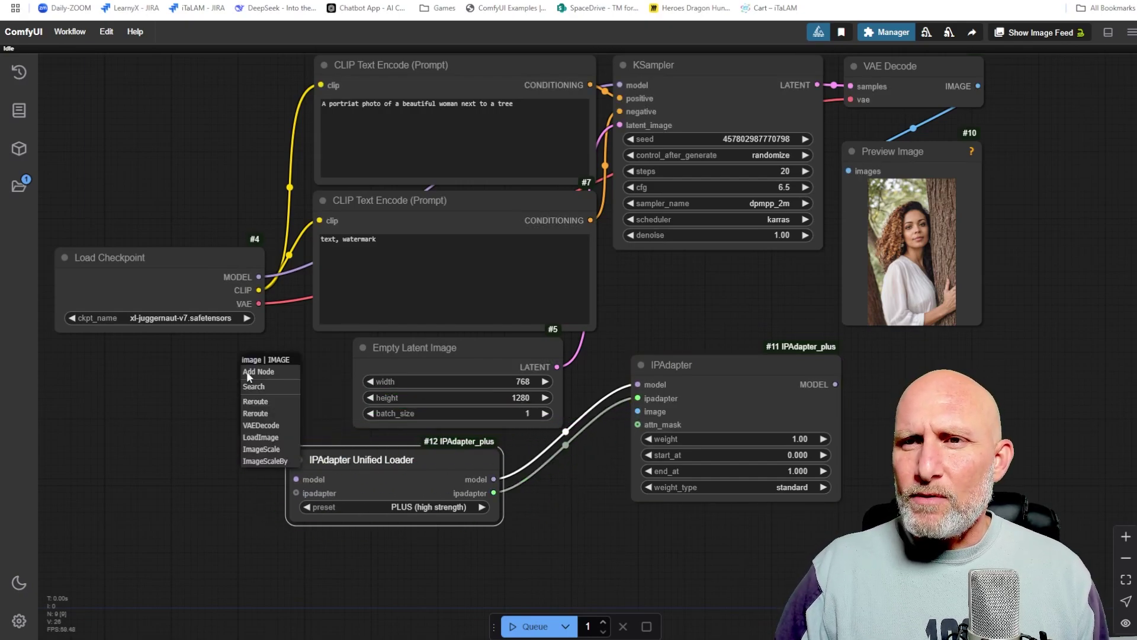
left_click(264, 437)
left_click_drag(370, 384, 170, 384)
- Load the abstract painting of colourful faces from the Downloads folder into the Load Image node
left_click(178, 427)
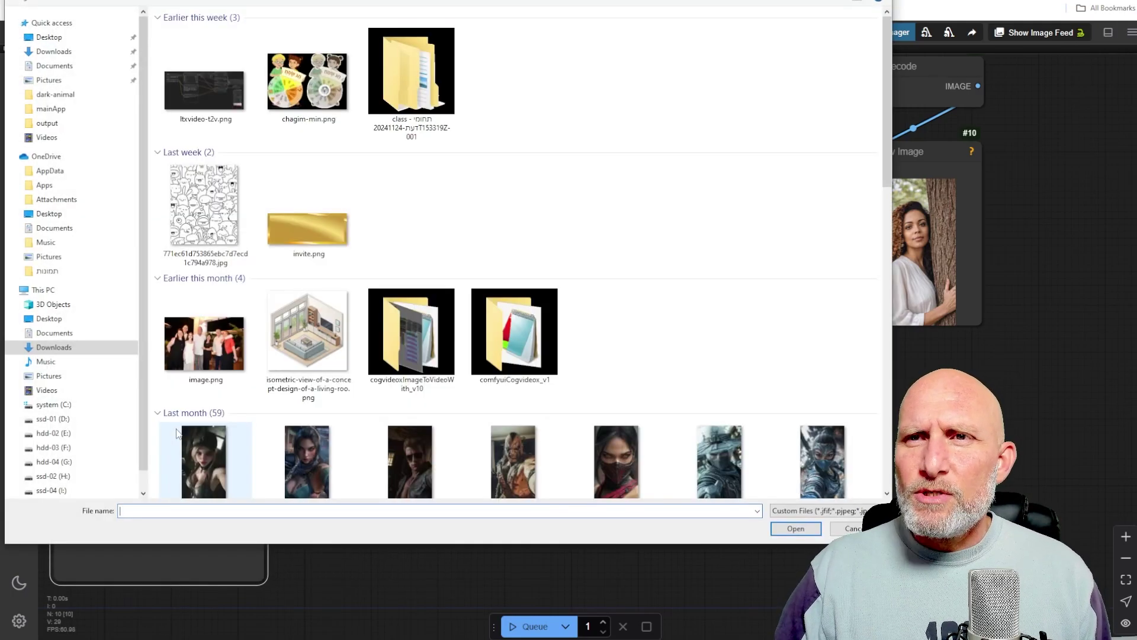
scroll(675, 395, "down", 8)
scroll(675, 396, "down", 5)
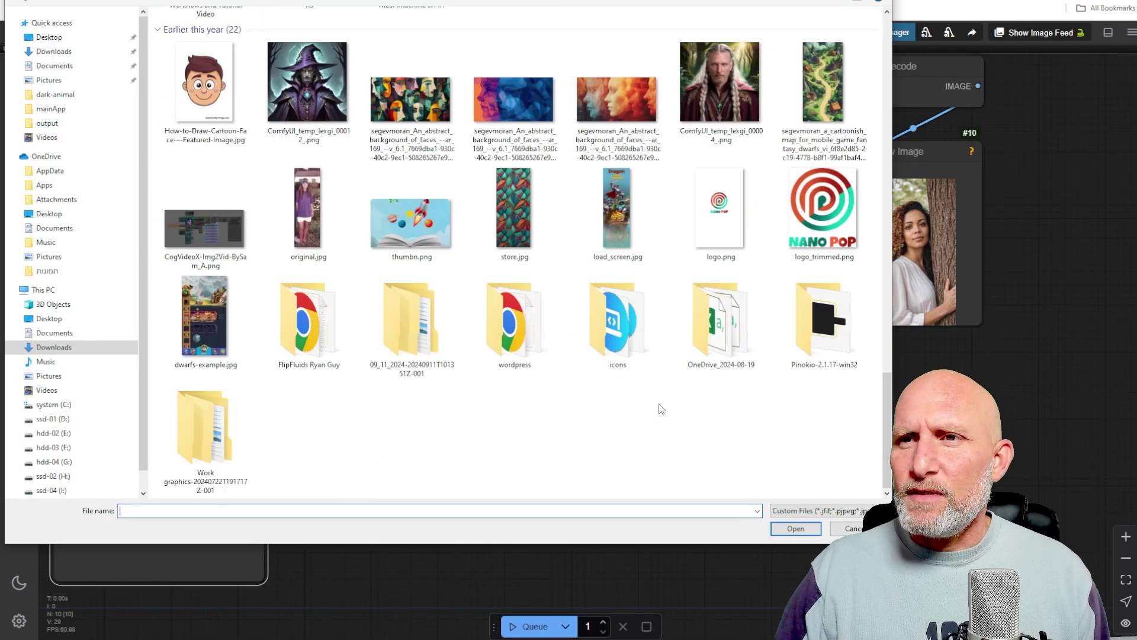
double_click(410, 100)
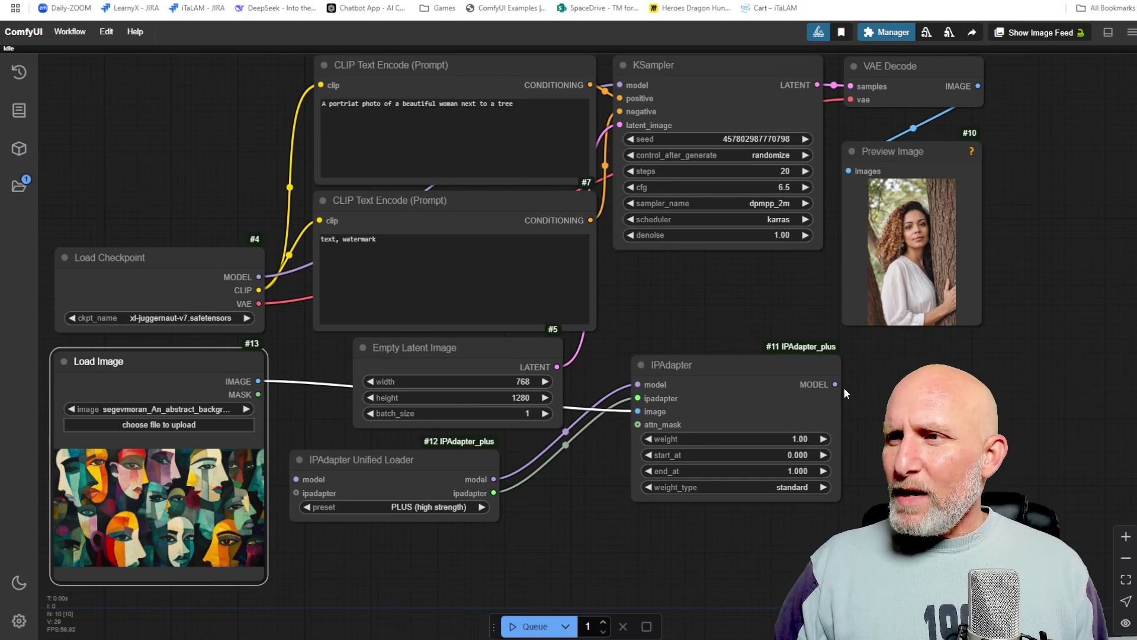
- Route the model from Load Checkpoint into the IPAdapter Unified Loader and from the IPAdapter into the KSampler, and run the workflow
left_click_drag(836, 384, 620, 83)
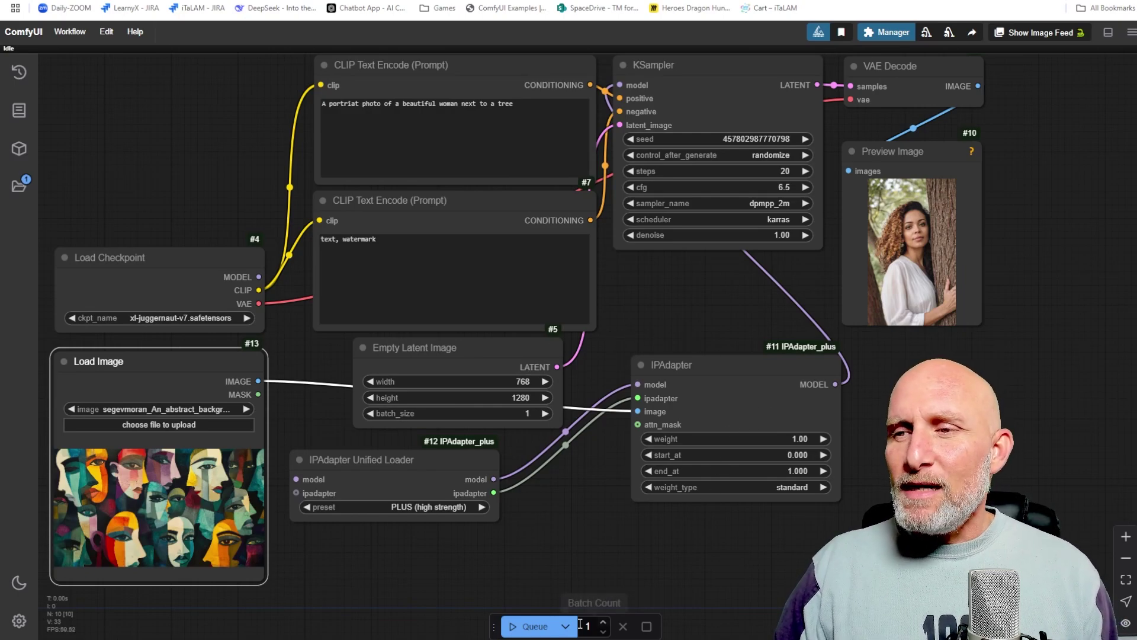
left_click(533, 627)
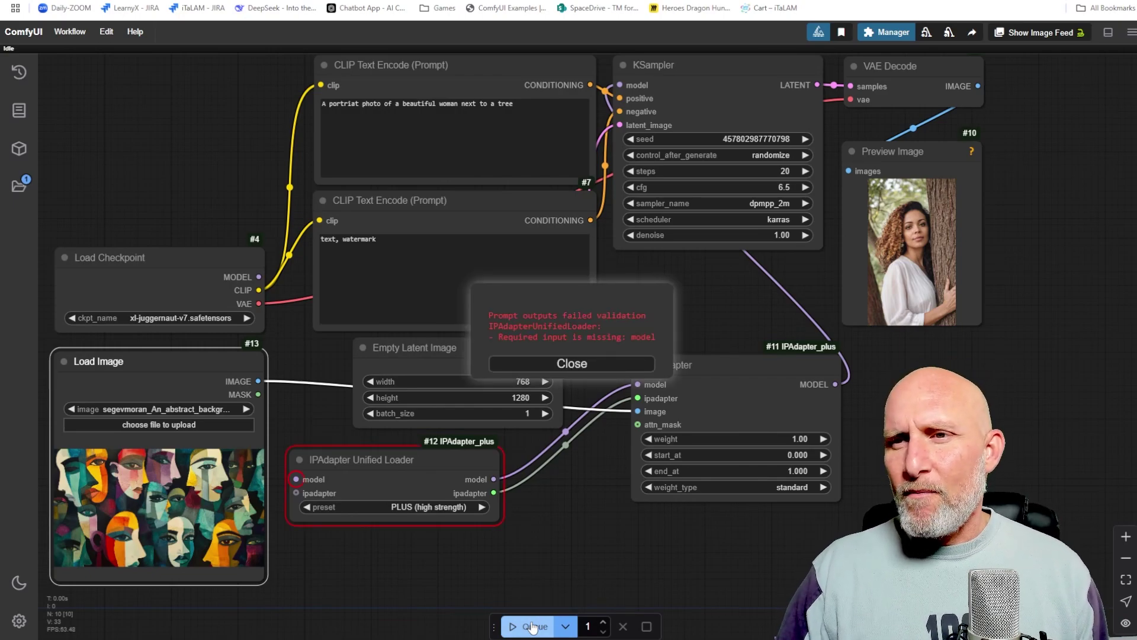
left_click_drag(262, 277, 297, 480)
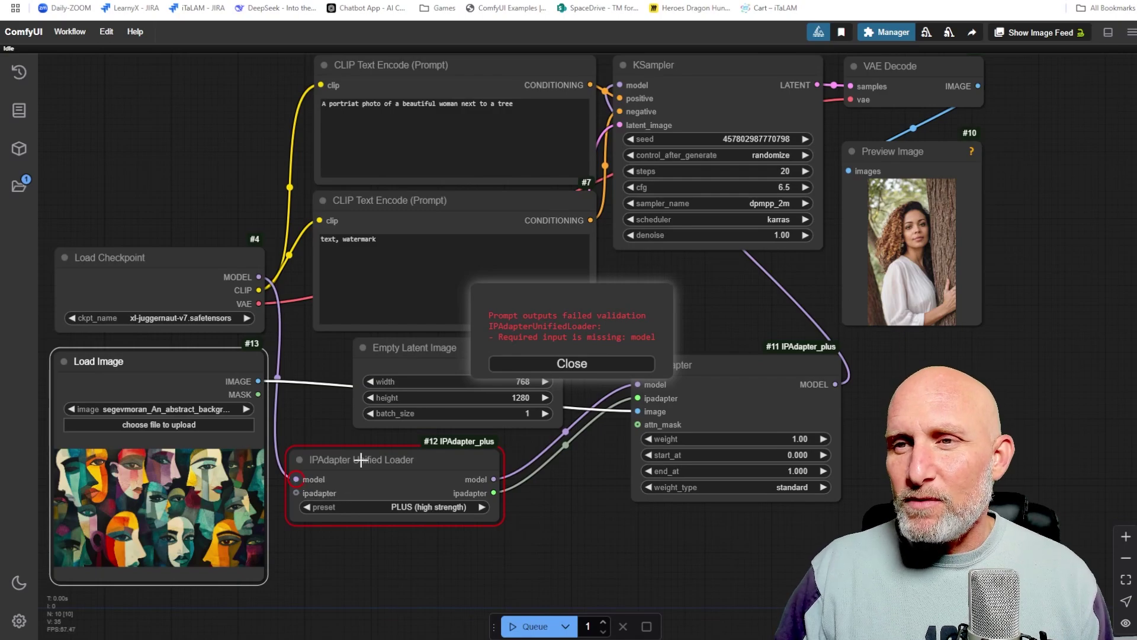
left_click(527, 623)
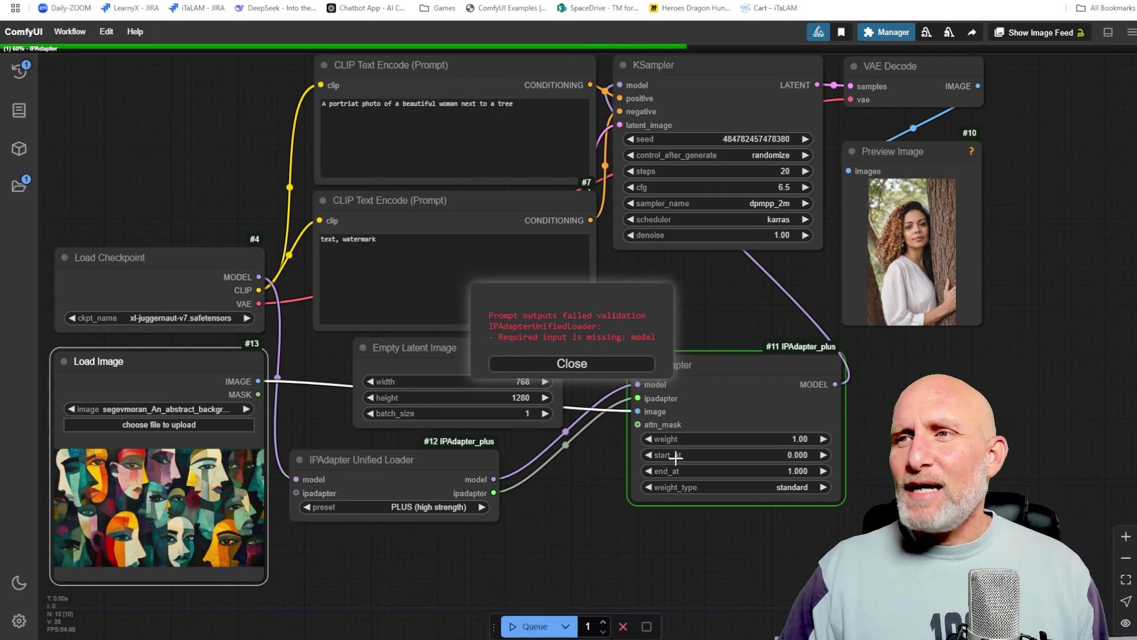
left_click(569, 363)
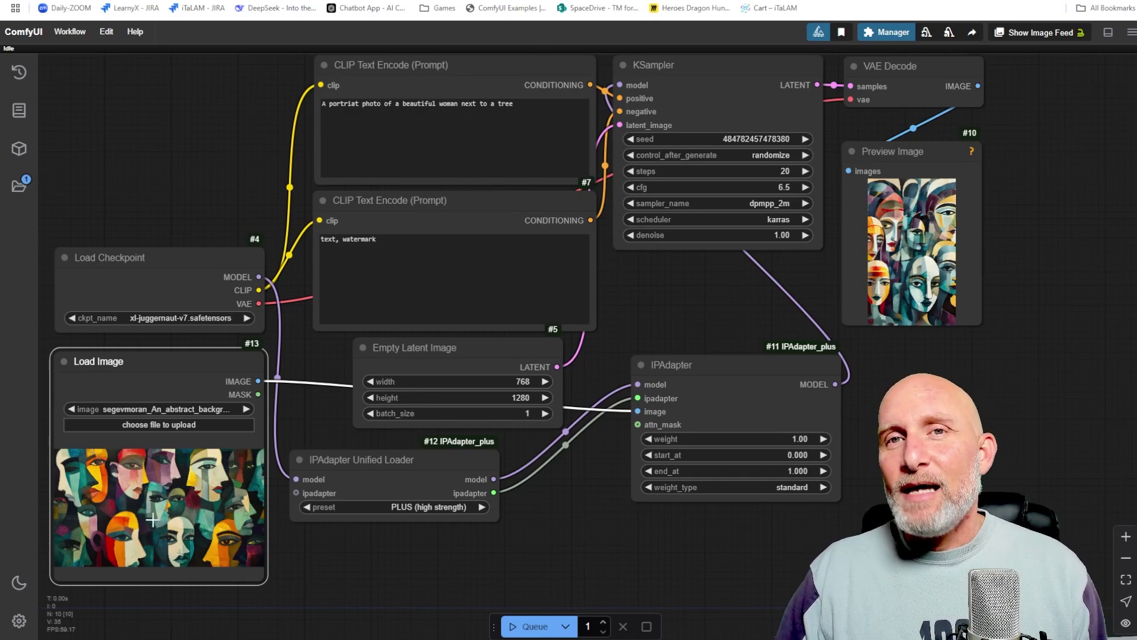
- Move the Load Image node beside the Preview Image node and compare the reference painting with the generated image
scroll(949, 284, "up", 10)
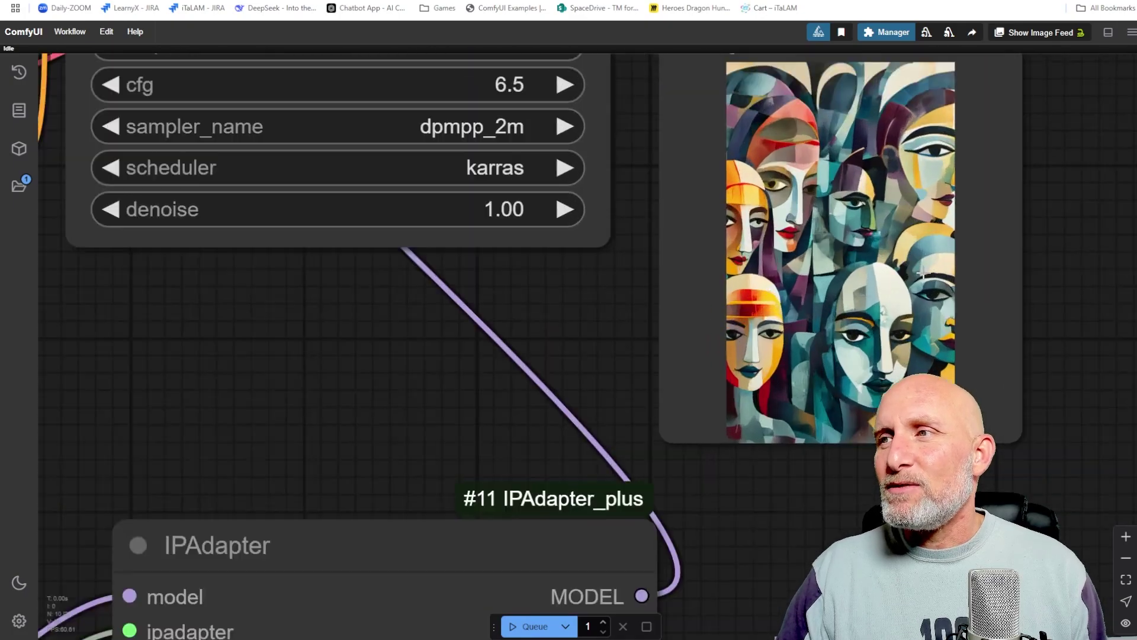
scroll(950, 318, "down", 3)
scroll(949, 318, "down", 6)
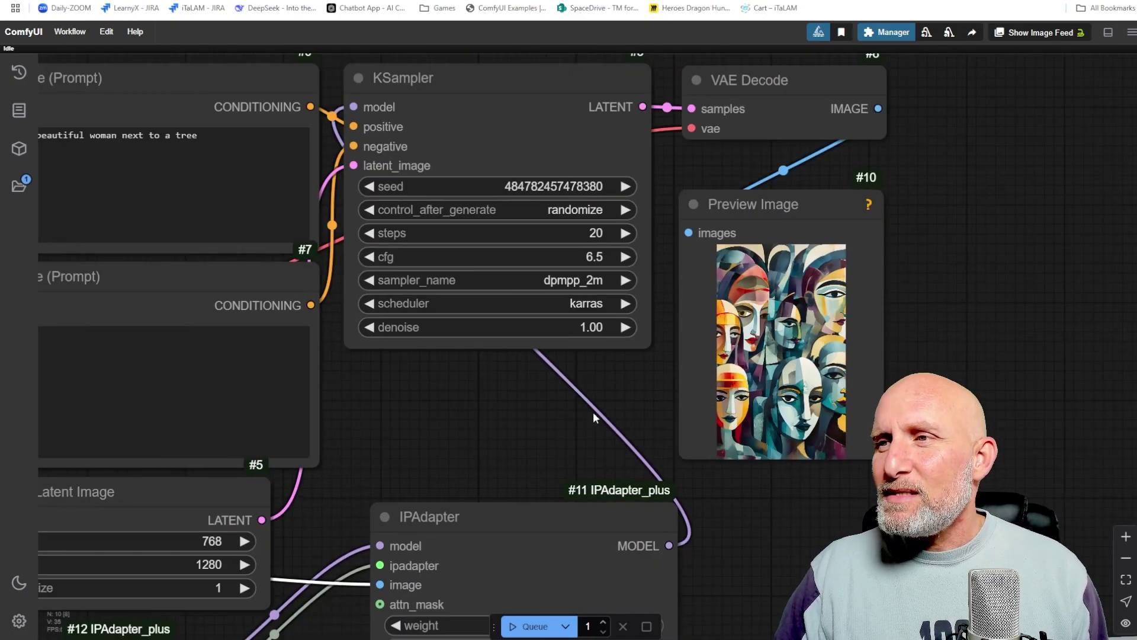
left_click_drag(486, 416, 693, 284)
left_click_drag(151, 480, 317, 362)
left_click_drag(160, 282, 858, 94)
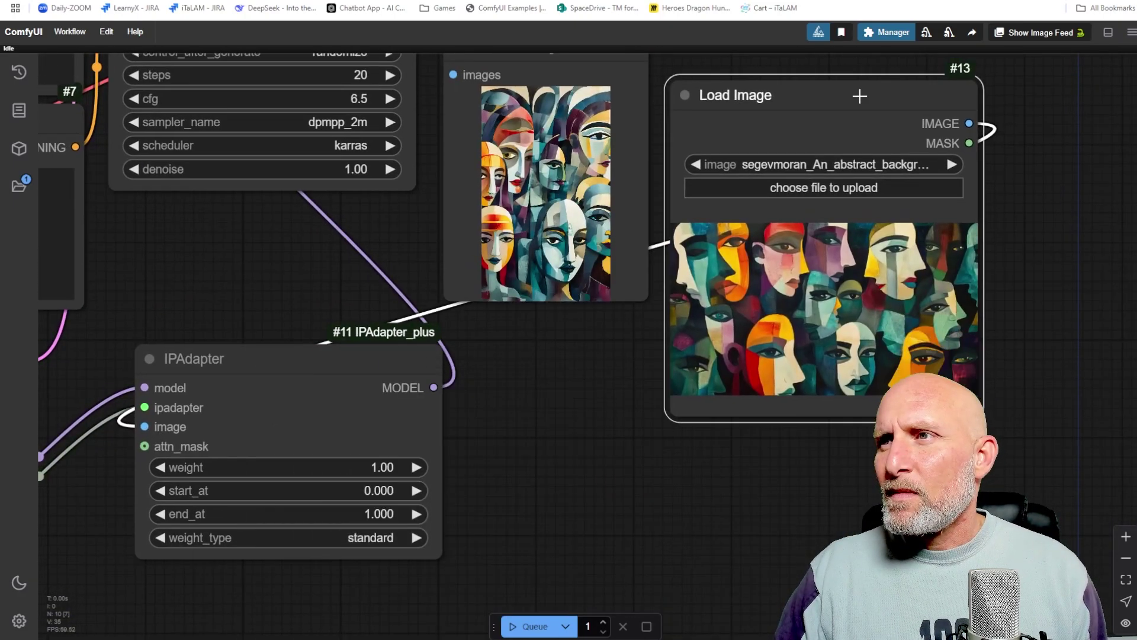
scroll(572, 372, "up", 5)
scroll(572, 372, "up", 5)
scroll(666, 168, "down", 3)
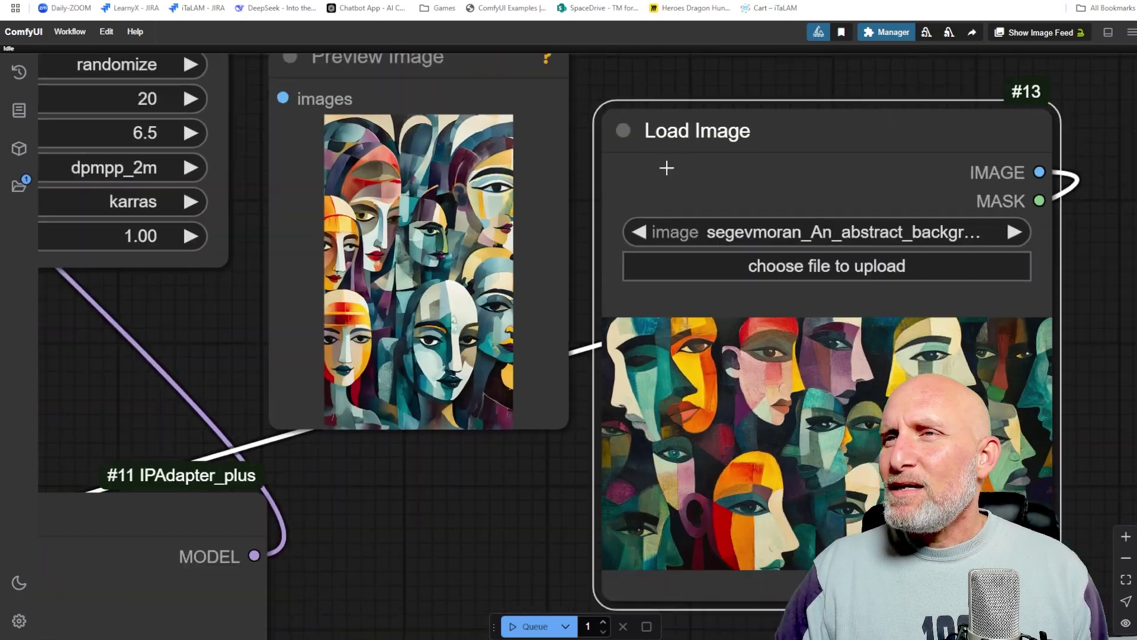
left_click_drag(749, 142, 760, 93)
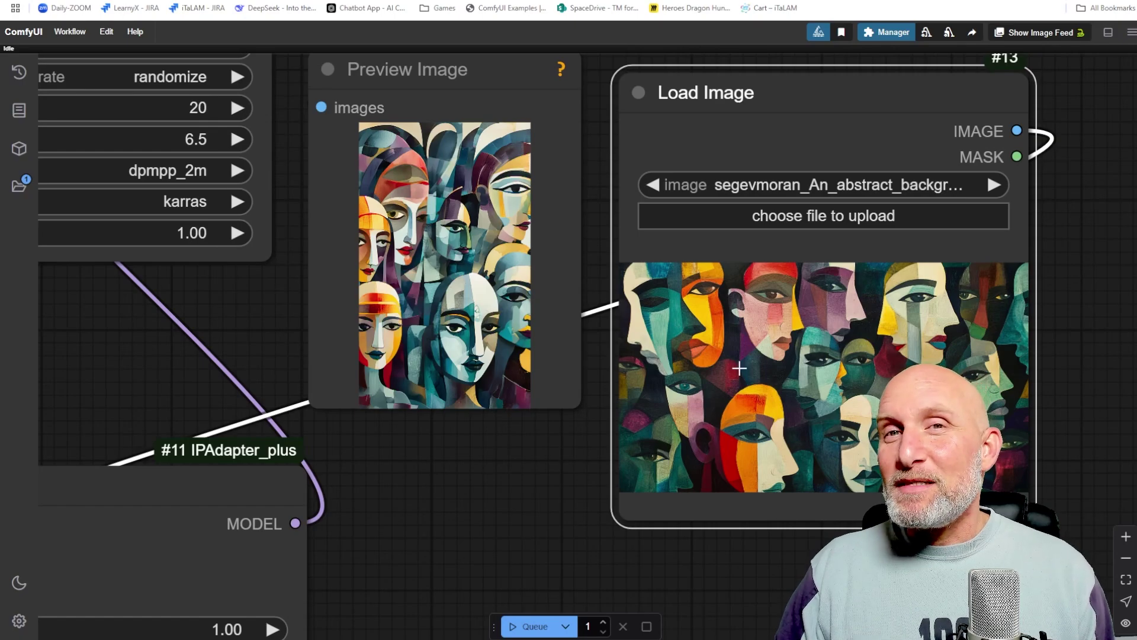
scroll(533, 533, "down", 4)
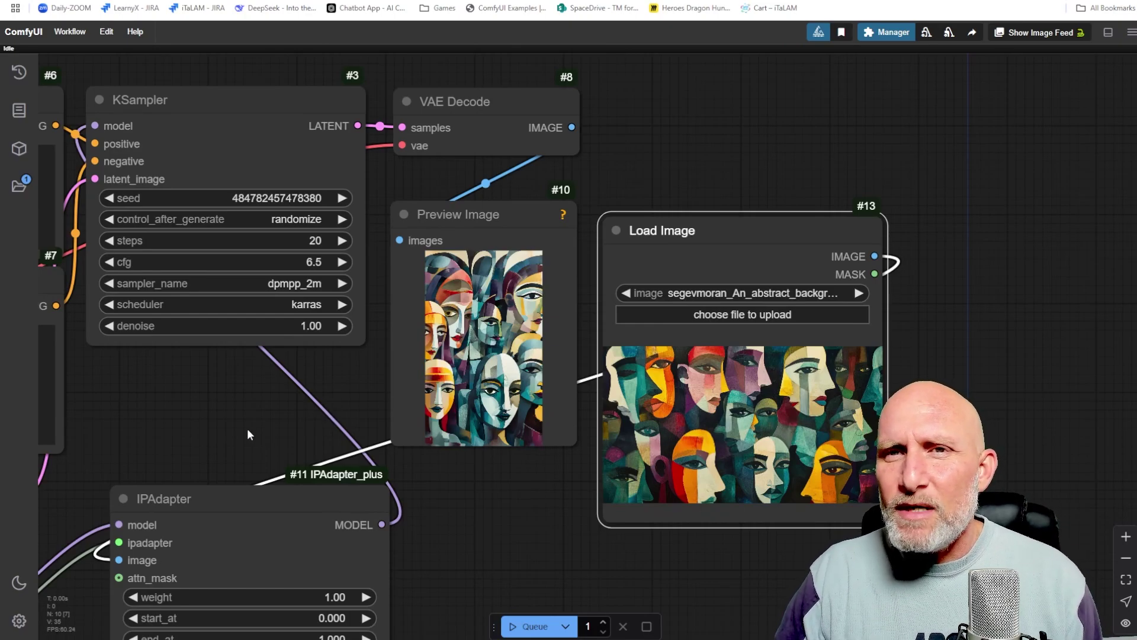
- Move the IPAdapter node directly below the KSampler
scroll(434, 426, "down", 2)
left_click_drag(317, 414, 441, 311)
left_click_drag(448, 412, 421, 319)
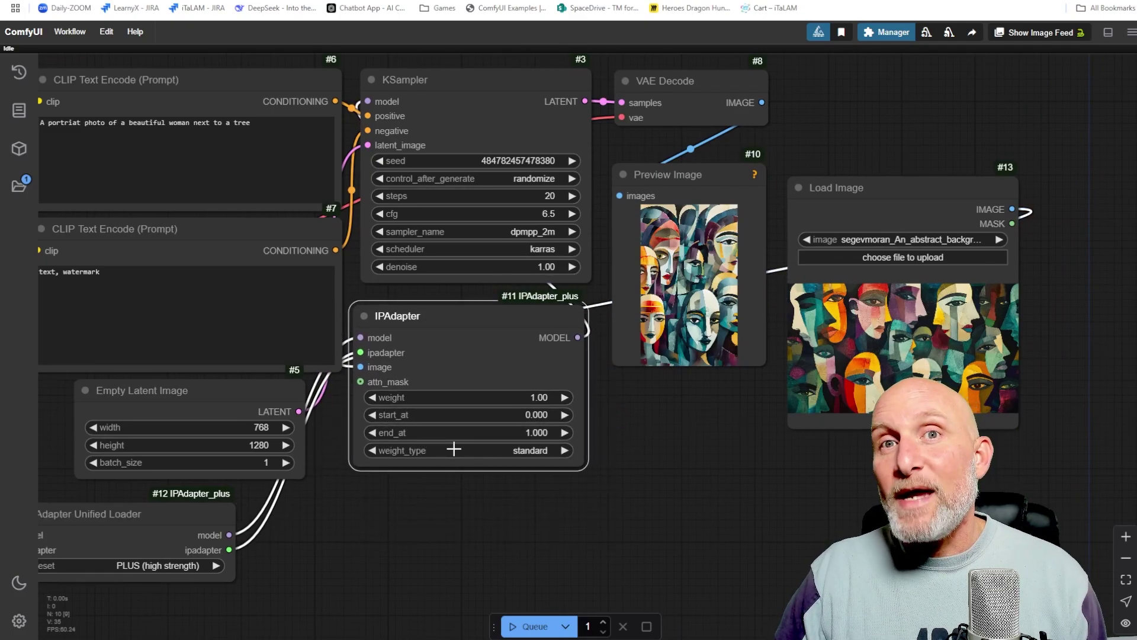
- Run the workflow with the IPAdapter's weight_type set to "prompt is more important" and inspect the generated image
left_click(529, 452)
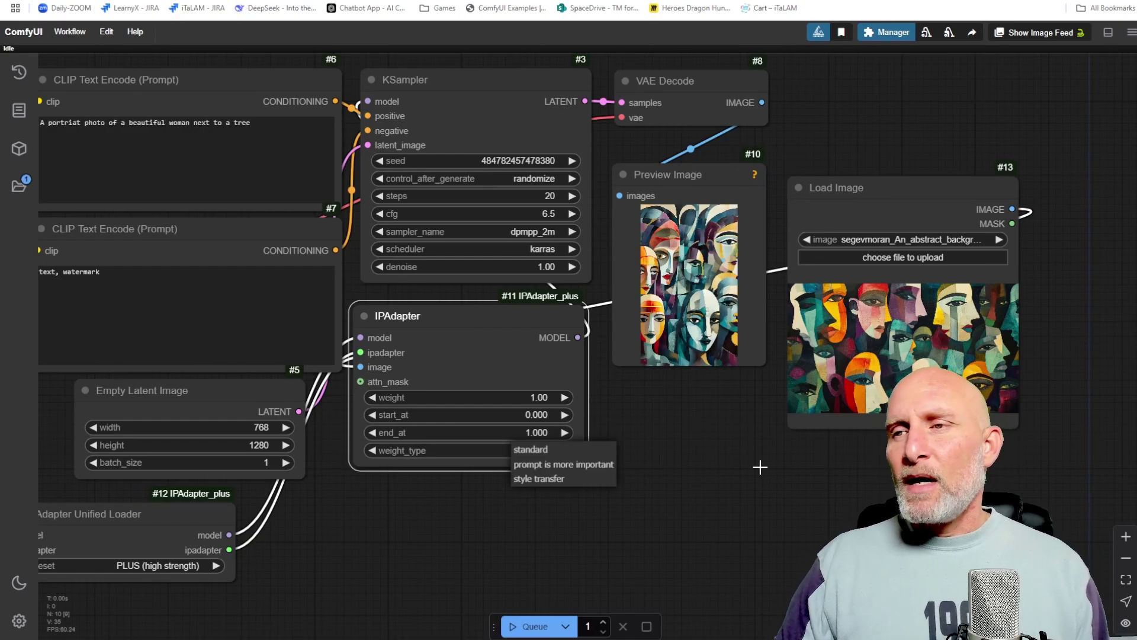
left_click(580, 466)
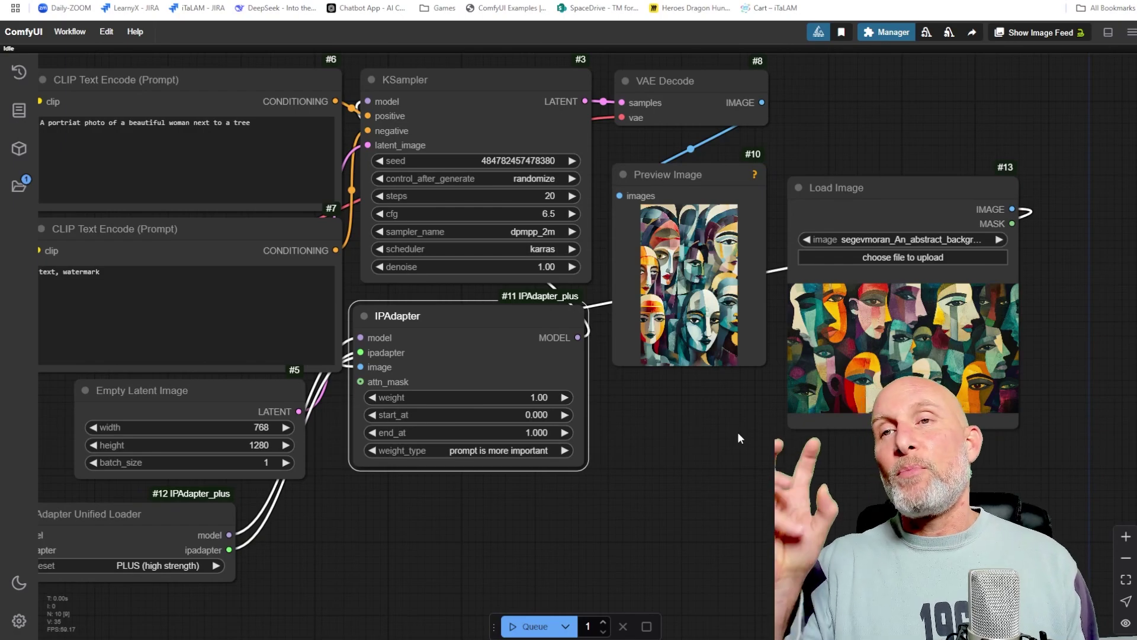
left_click(533, 626)
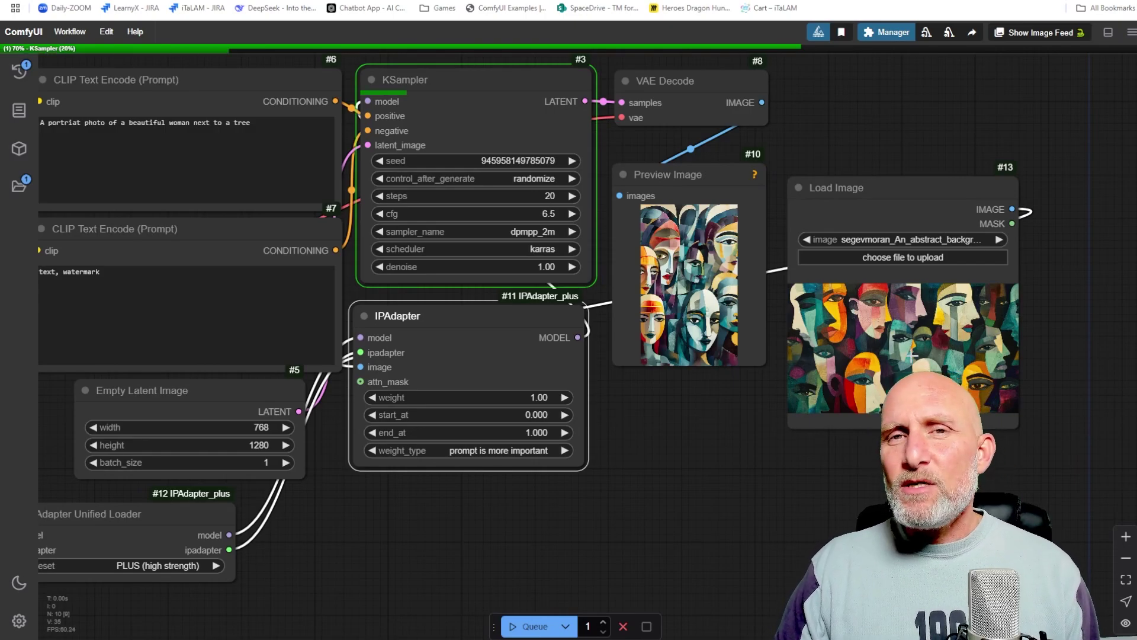
scroll(718, 273, "up", 5)
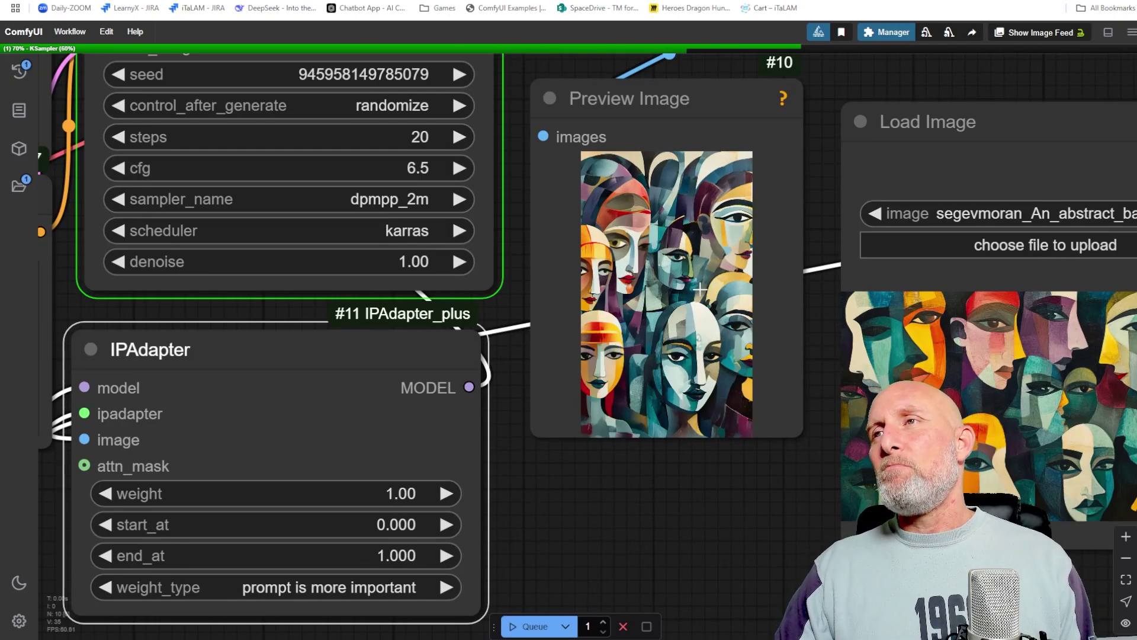
scroll(688, 352, "down", 1)
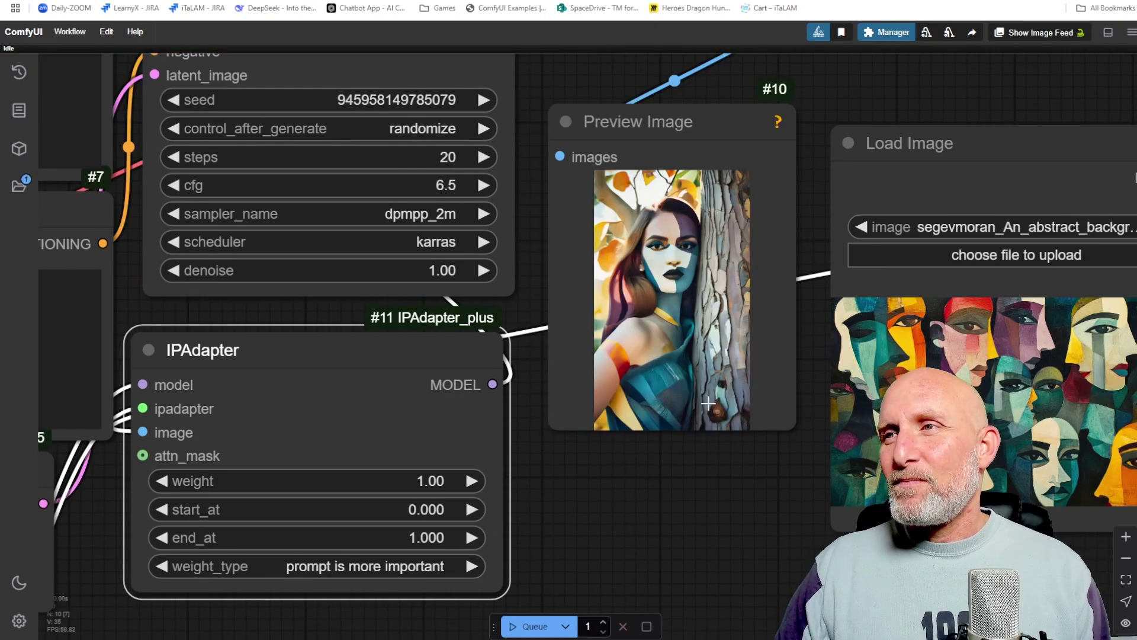
left_click_drag(733, 525, 639, 524)
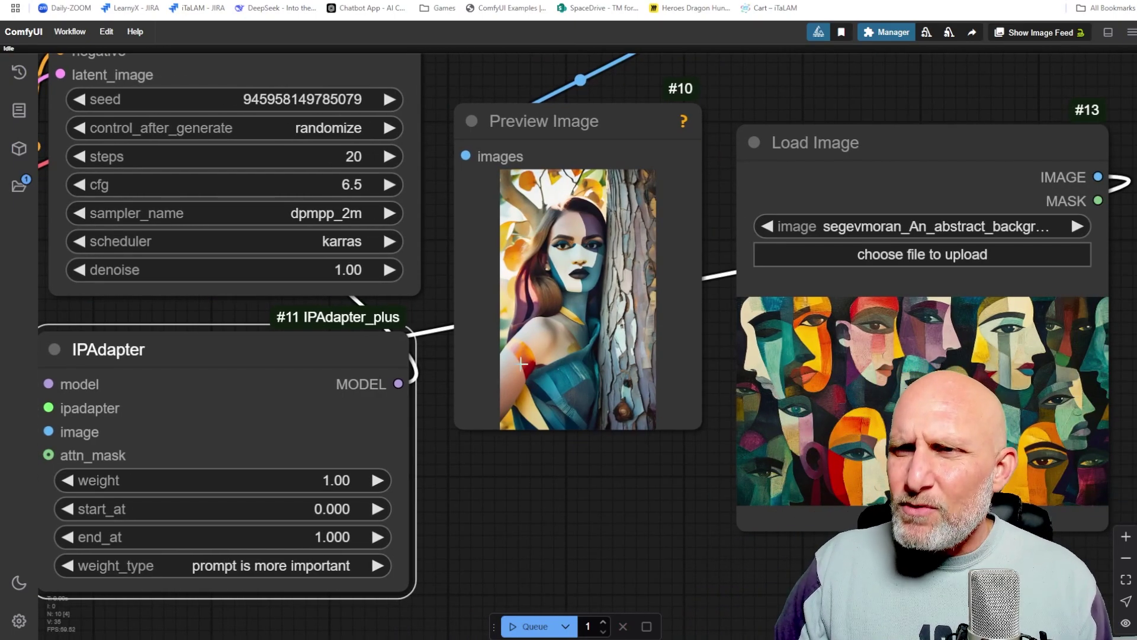
scroll(633, 273, "up", 3)
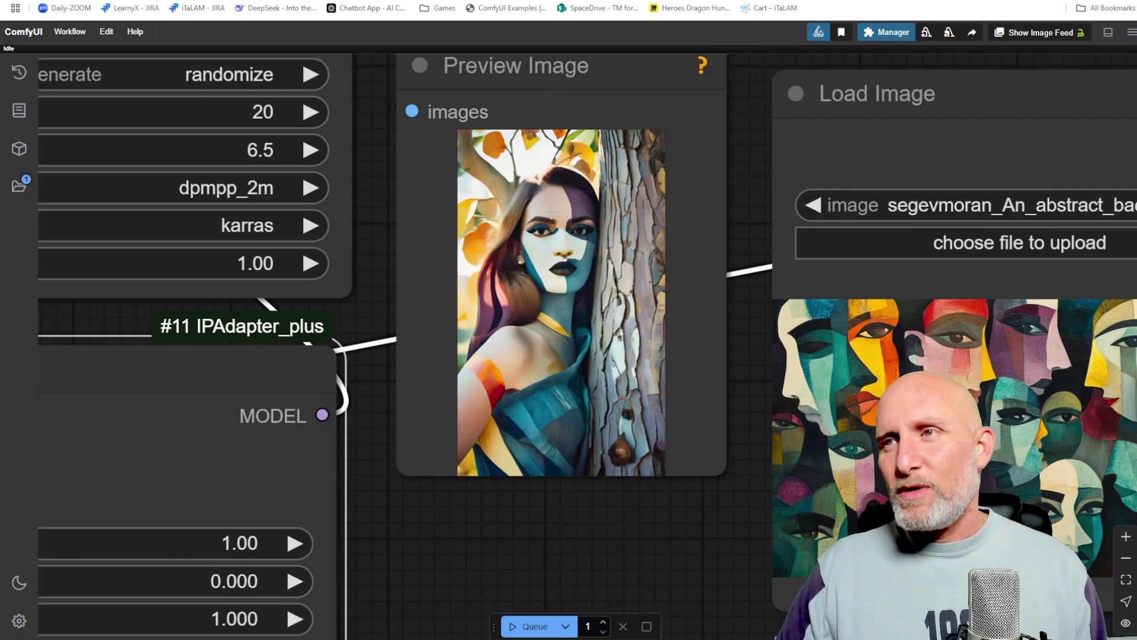
- Set the IPAdapter's weight_type to "style transfer" and run the workflow again
scroll(560, 534, "down", 5)
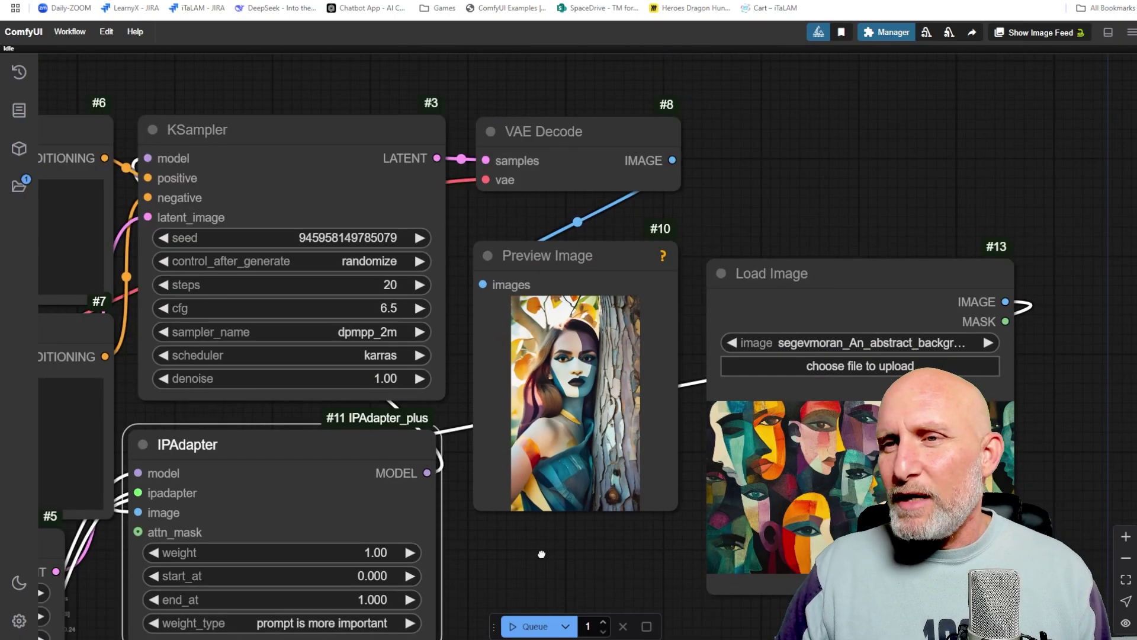
left_click_drag(560, 534, 649, 395)
scroll(382, 415, "up", 4)
left_click(414, 398)
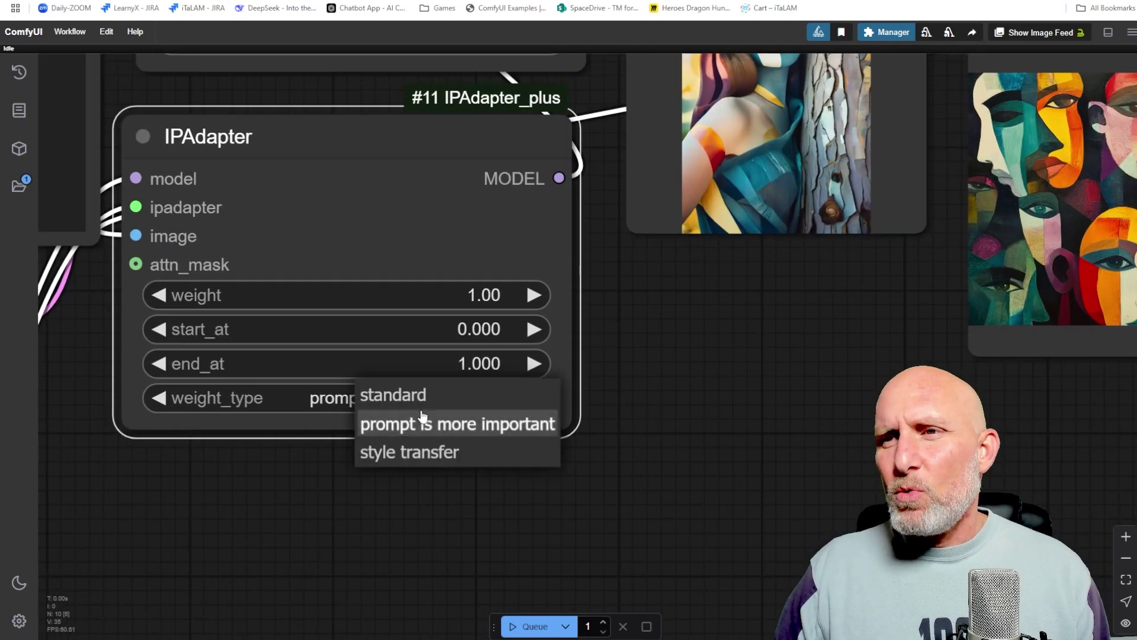
left_click(408, 451)
scroll(801, 349, "down", 3)
left_click_drag(955, 234, 718, 341)
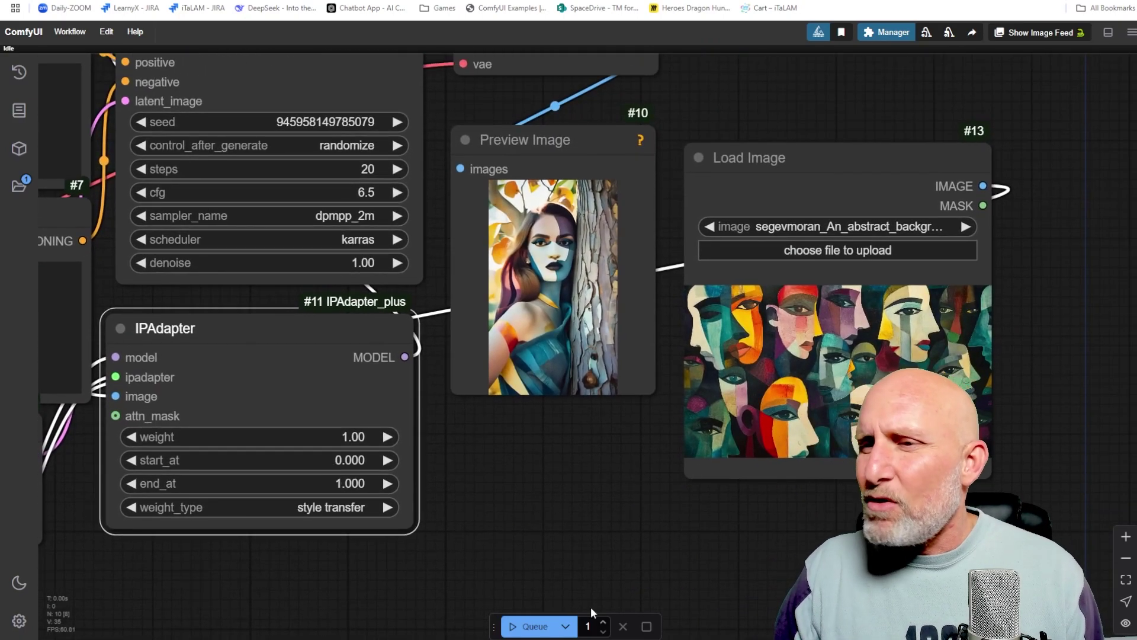
left_click(532, 626)
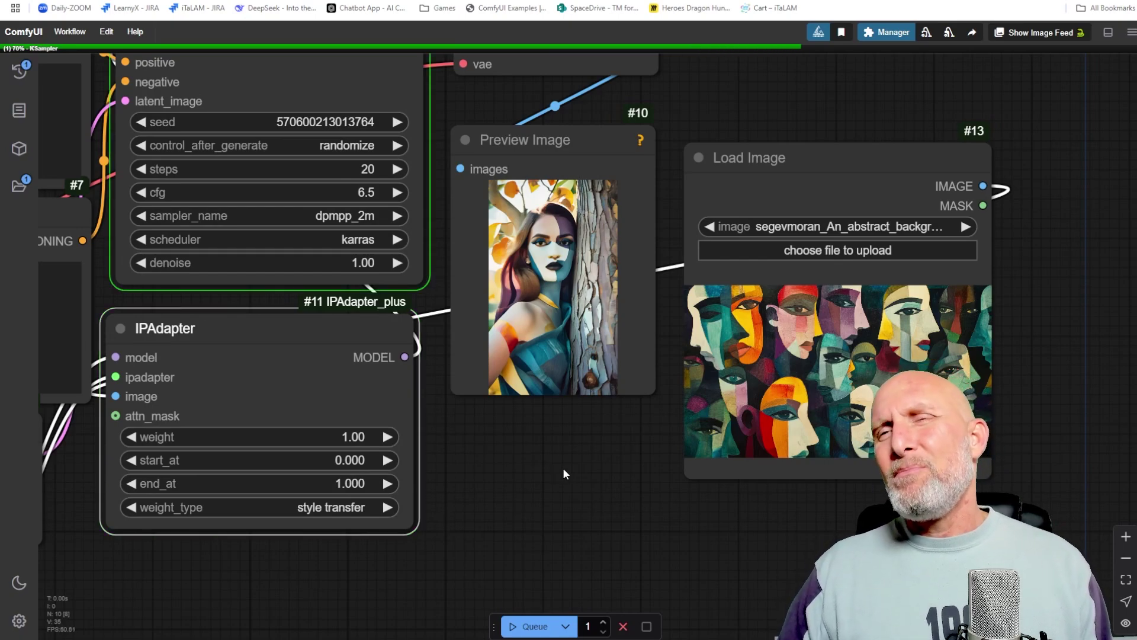
left_click(314, 517)
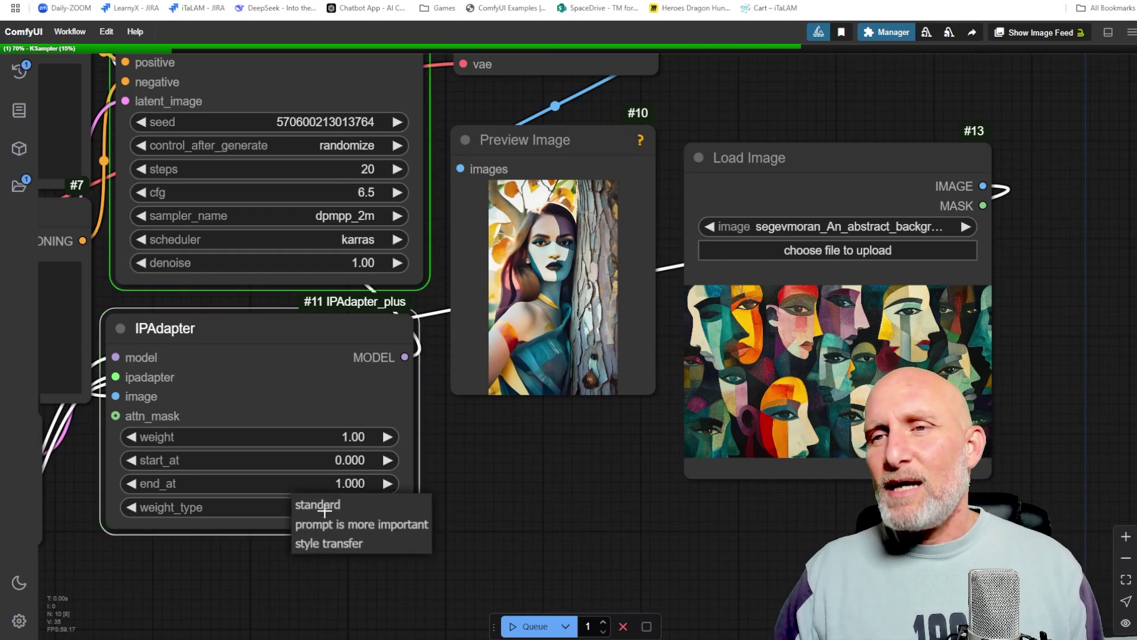
left_click(573, 494)
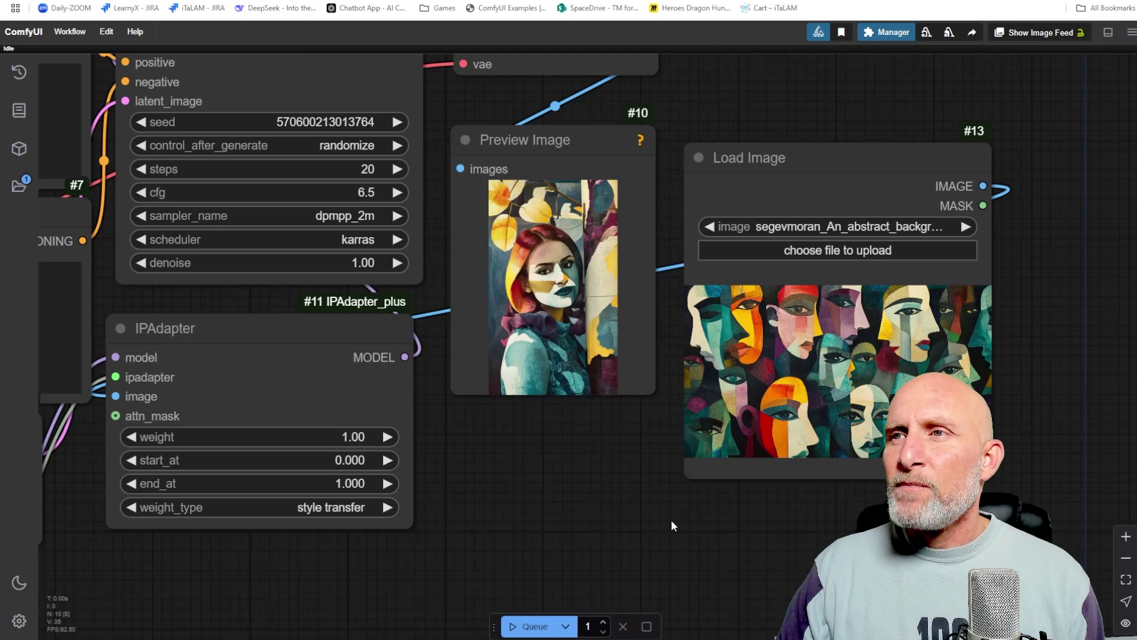
- Examine the style-transfer result in the Preview Image node and compare it with the reference painting in the Load Image node
scroll(568, 297, "up", 6)
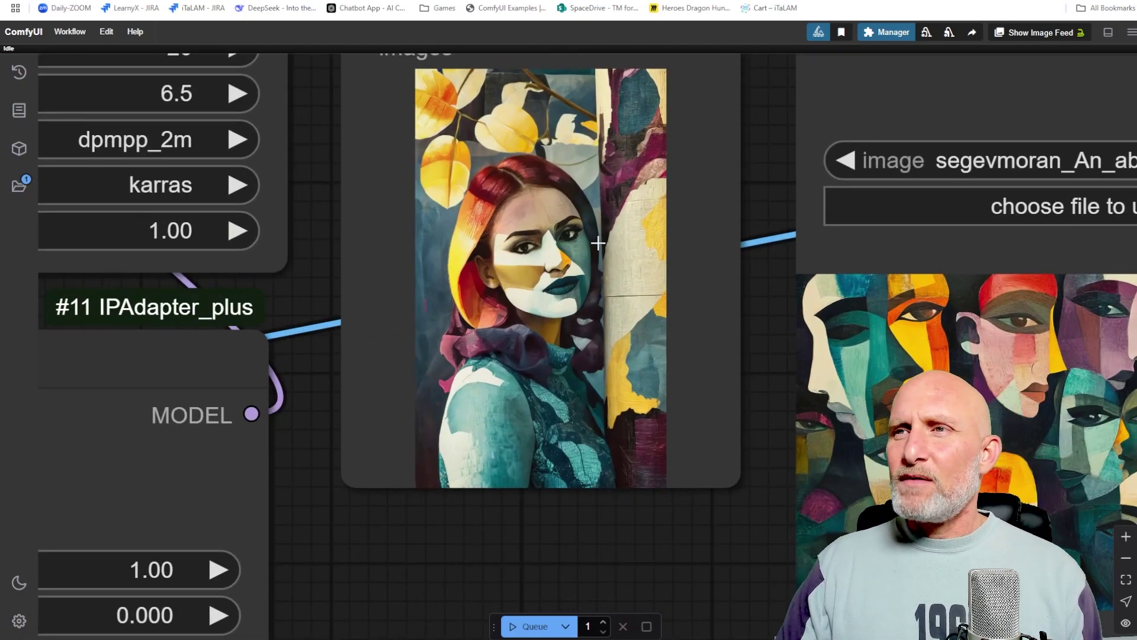
scroll(586, 233, "up", 3)
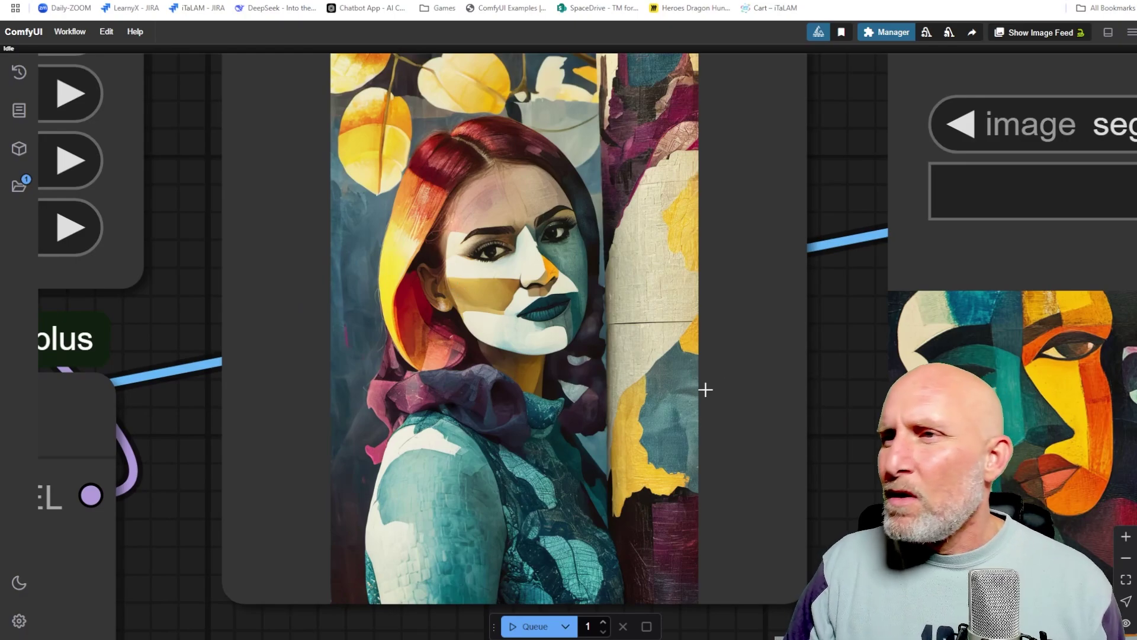
scroll(705, 389, "down", 3)
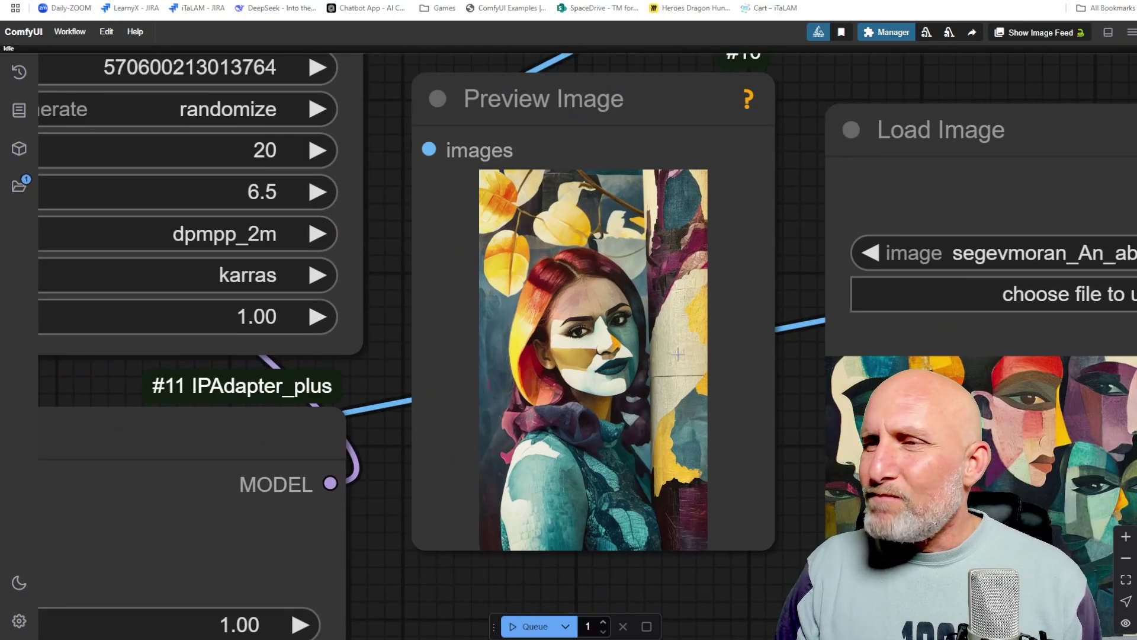
scroll(642, 396, "up", 4)
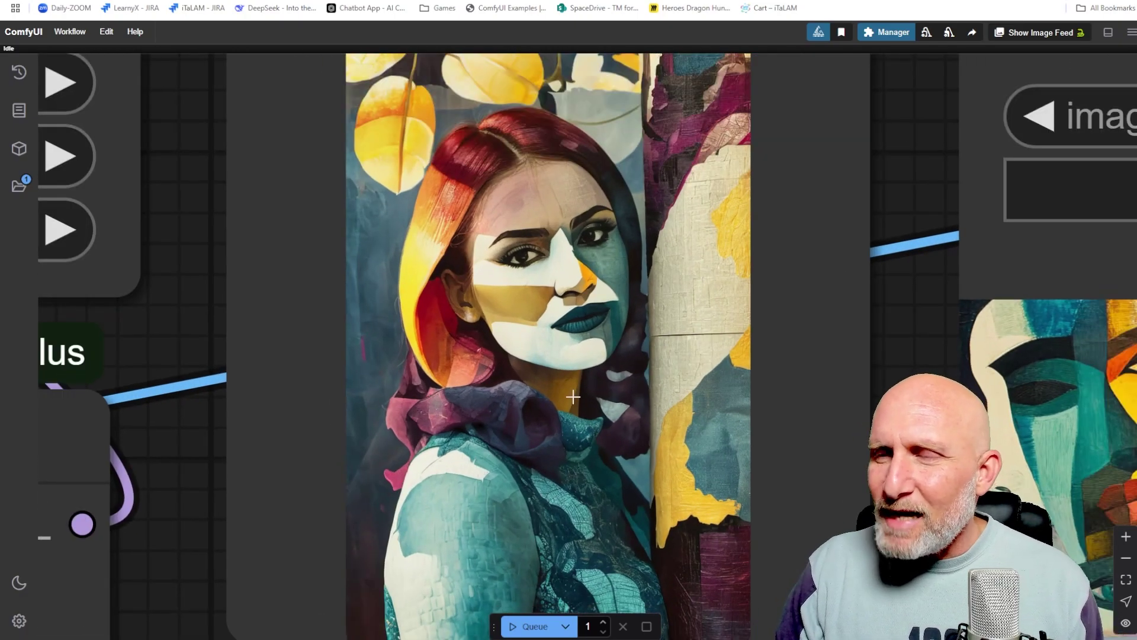
scroll(573, 396, "down", 5)
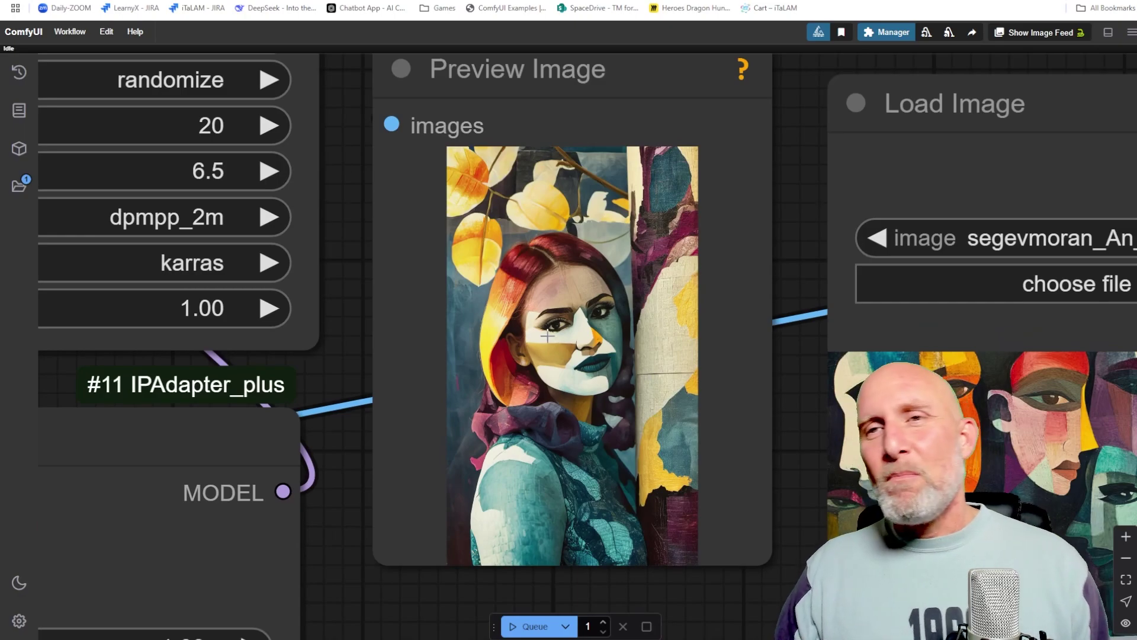
scroll(609, 352, "down", 3)
left_click_drag(782, 368, 539, 272)
scroll(539, 268, "up", 8)
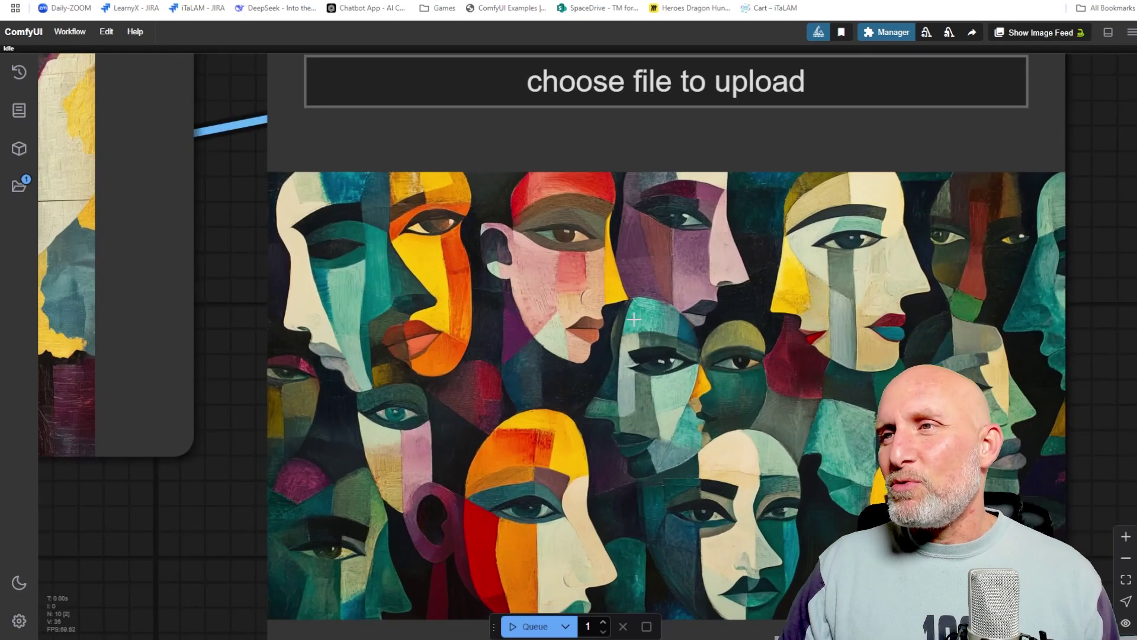
scroll(200, 291, "down", 8)
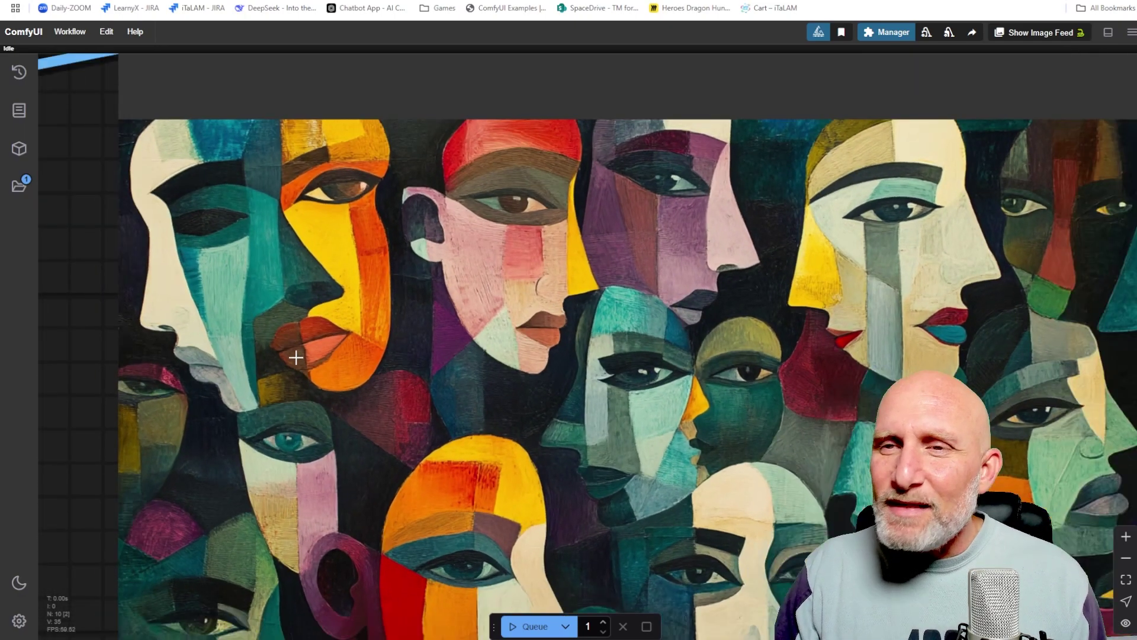
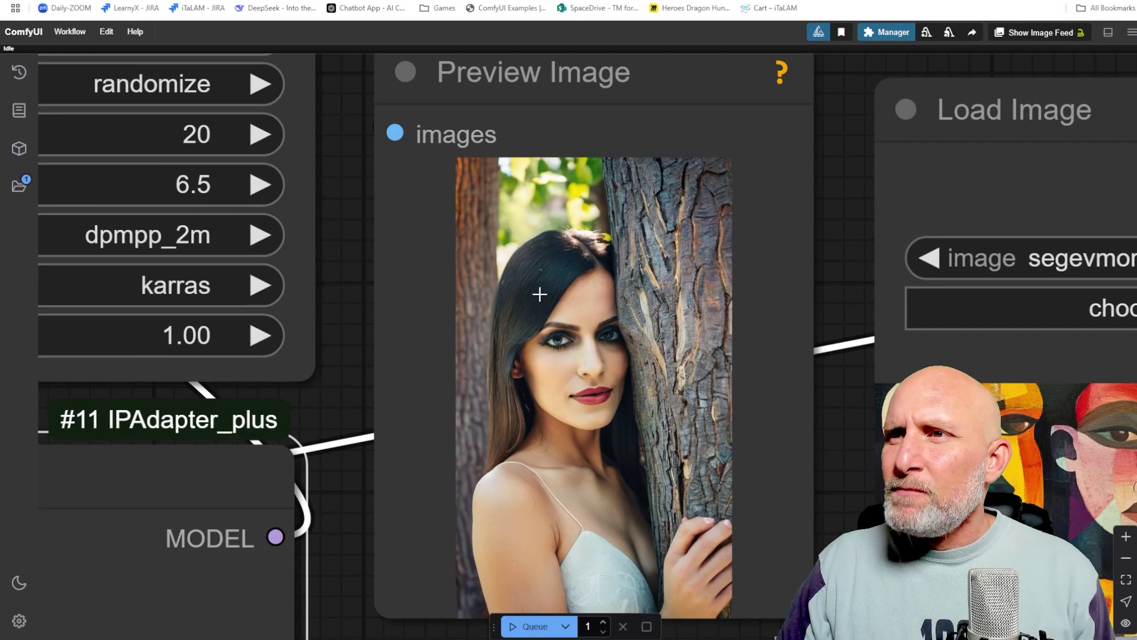
- Set the KSampler's control_after_generate to fixed
scroll(538, 294, "down", 8)
left_click(354, 220)
left_click(355, 214)
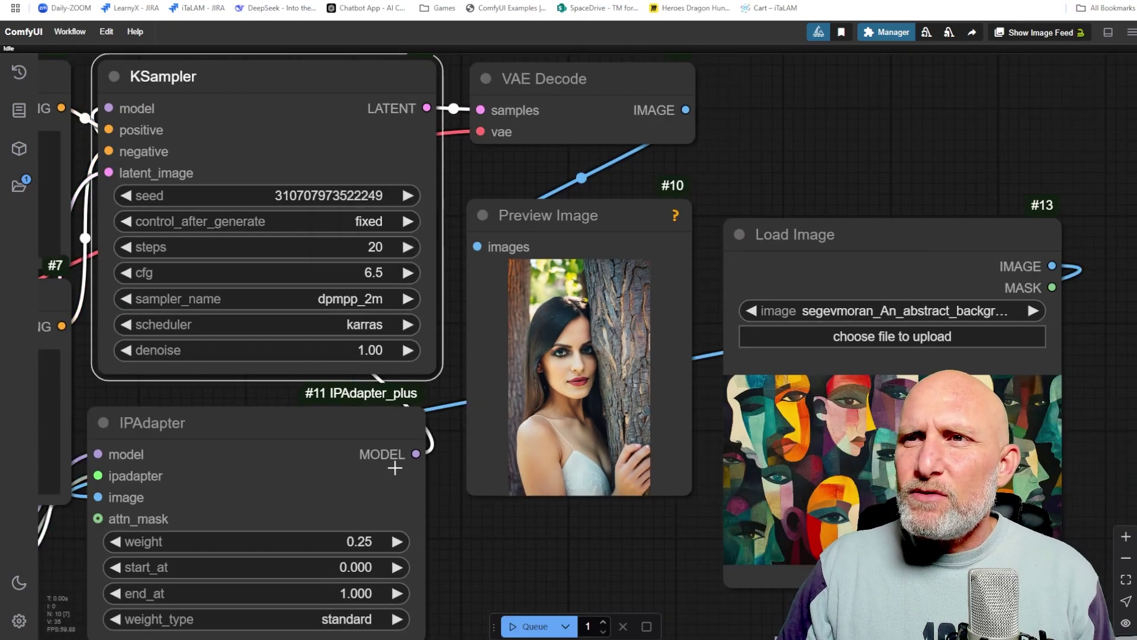
- Run the workflow with the IPAdapter's weight at 0.25 and weight_type standard, and inspect the generated image
left_click(532, 626)
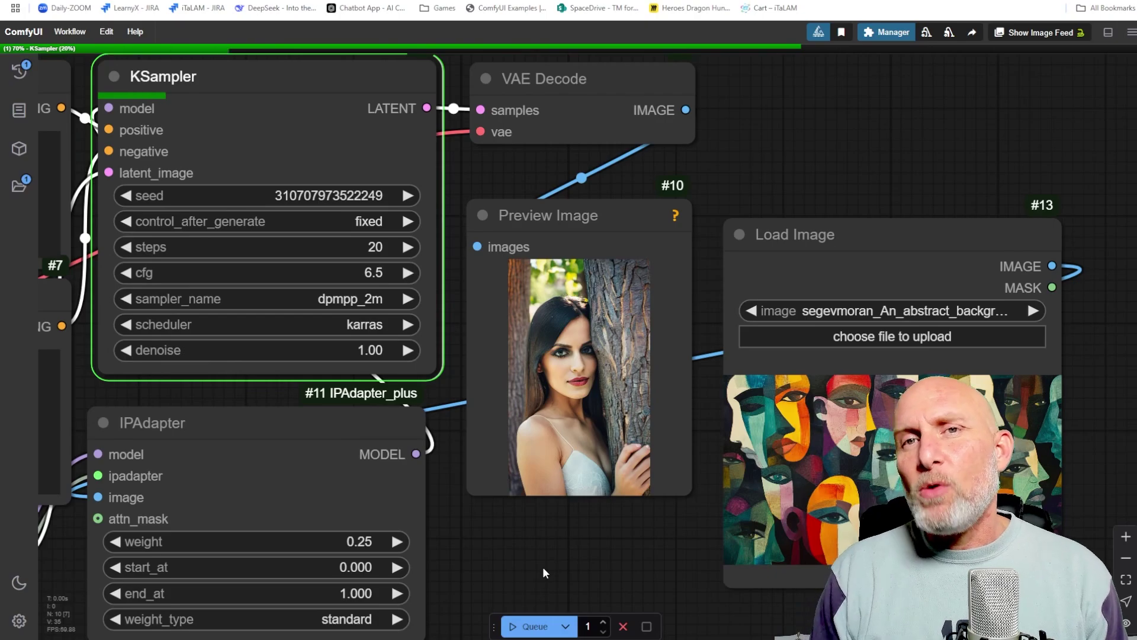
scroll(543, 566, "down", 5)
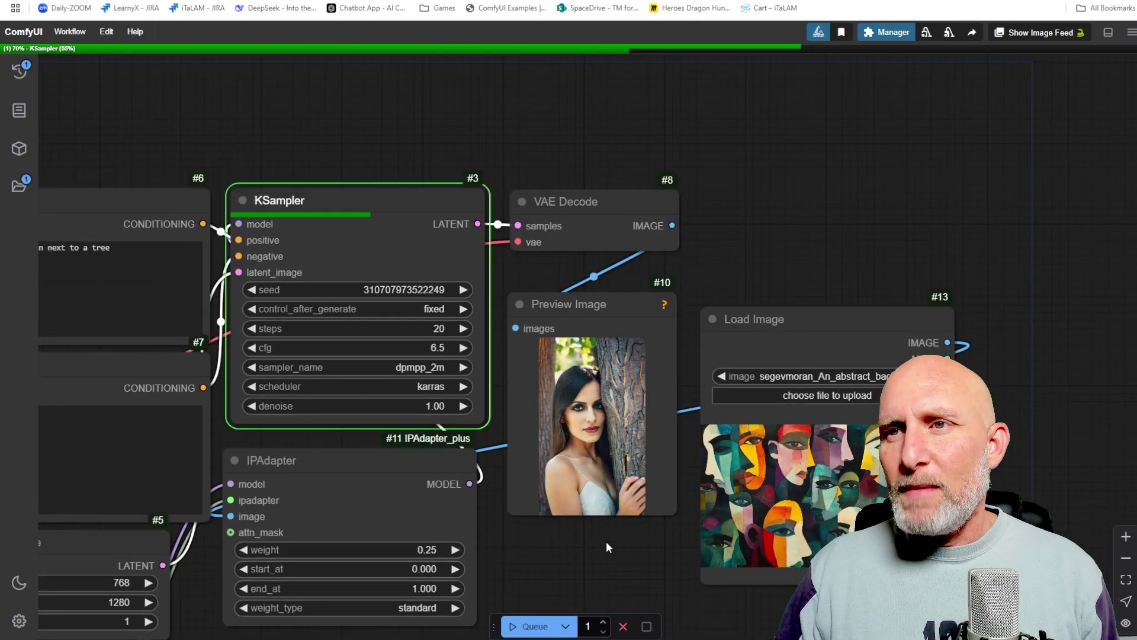
scroll(606, 541, "up", 3)
left_click_drag(617, 471, 626, 502)
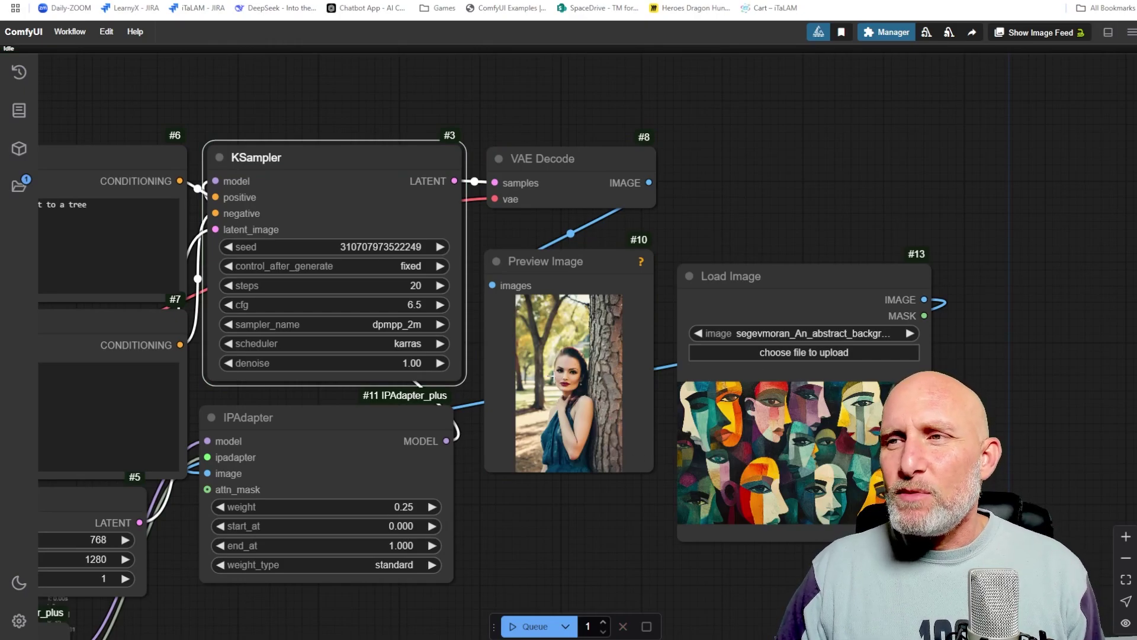
scroll(595, 358, "up", 15)
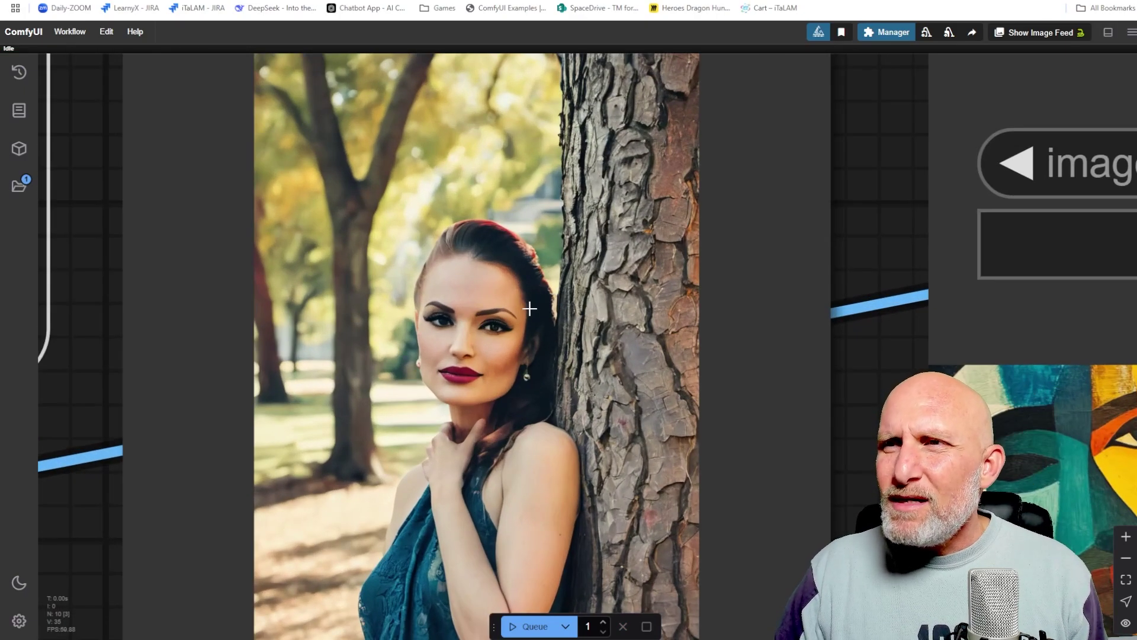
scroll(529, 308, "down", 5)
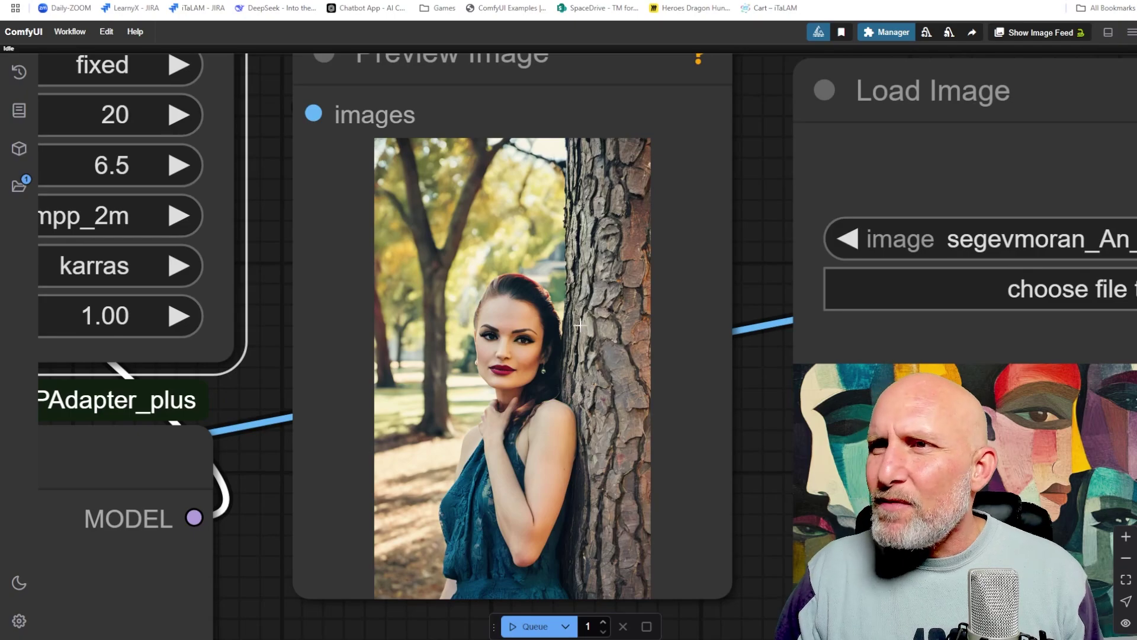
scroll(606, 414, "down", 5)
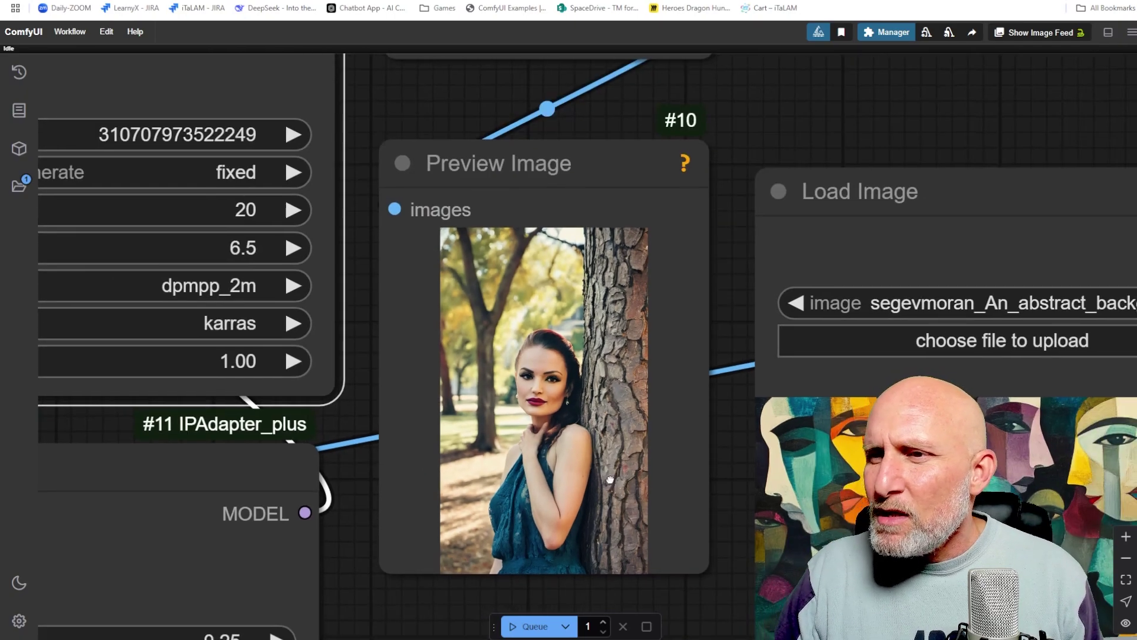
scroll(606, 415, "up", 2)
scroll(983, 443, "down", 3)
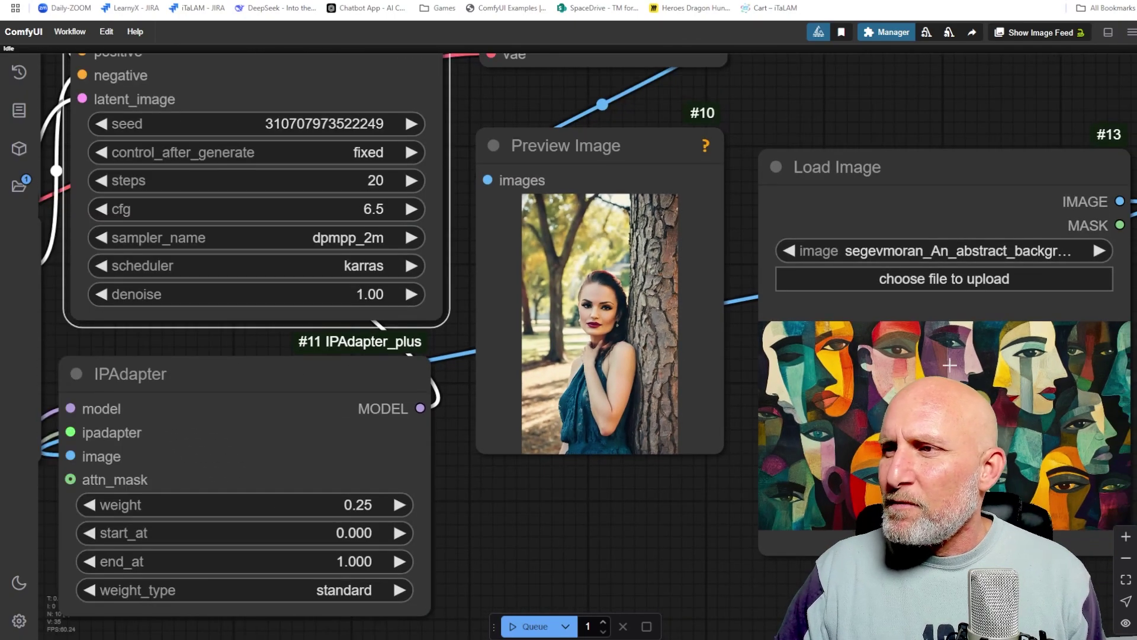
- Run the workflow with the IPAdapter's weight set to 0.50 and inspect the generated image
left_click(366, 505)
type("0.5")
key("Return")
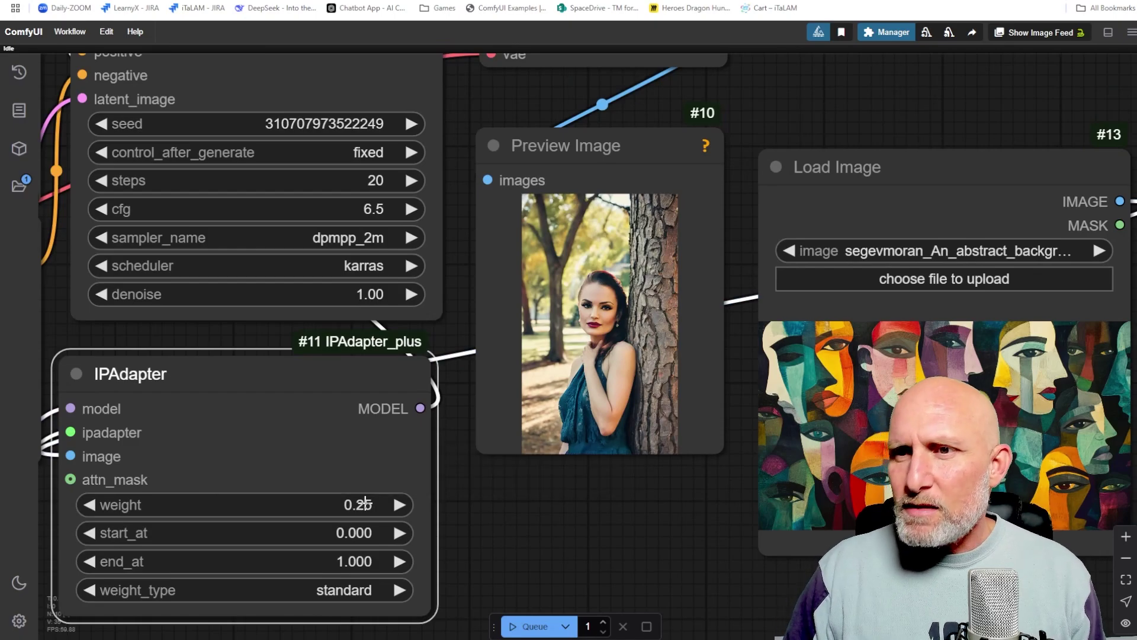
left_click(526, 626)
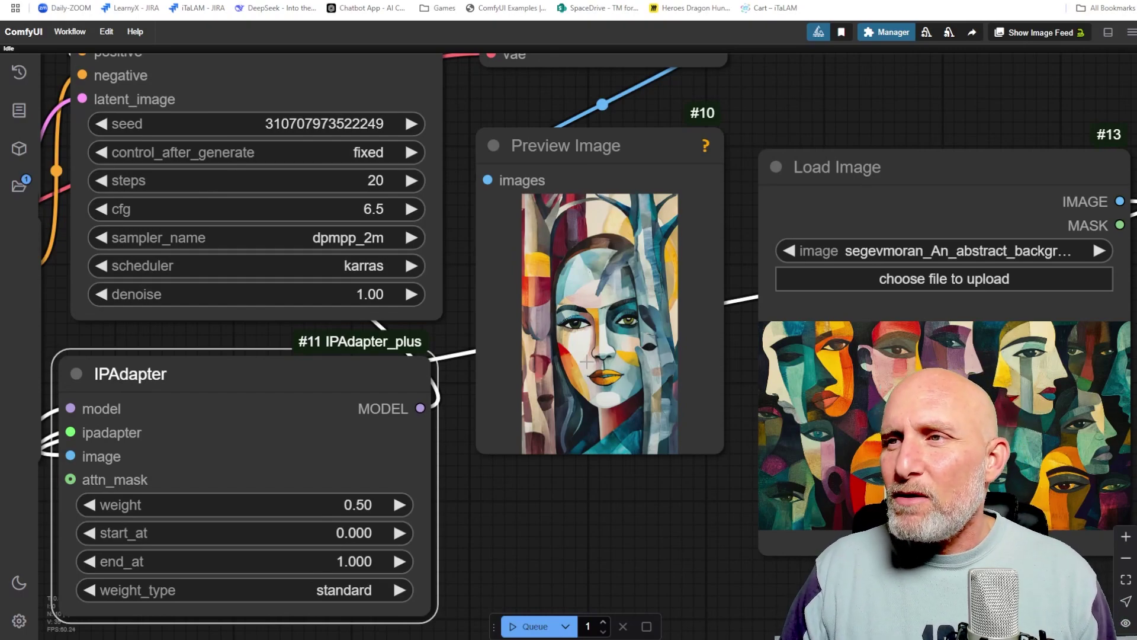
scroll(654, 313, "up", 2)
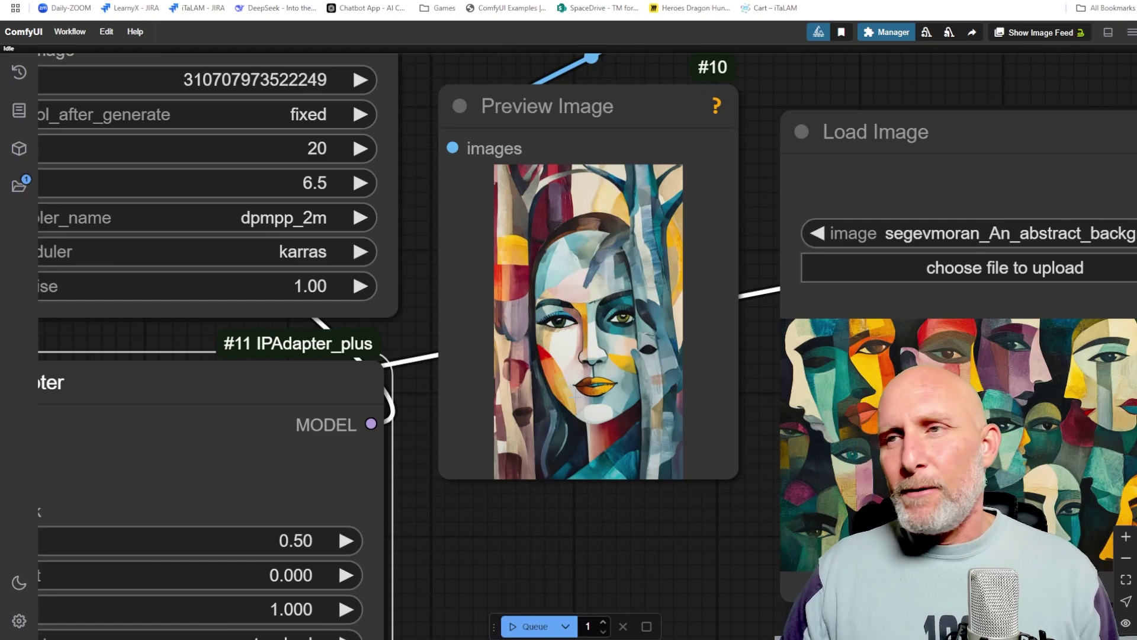
scroll(616, 373, "up", 3)
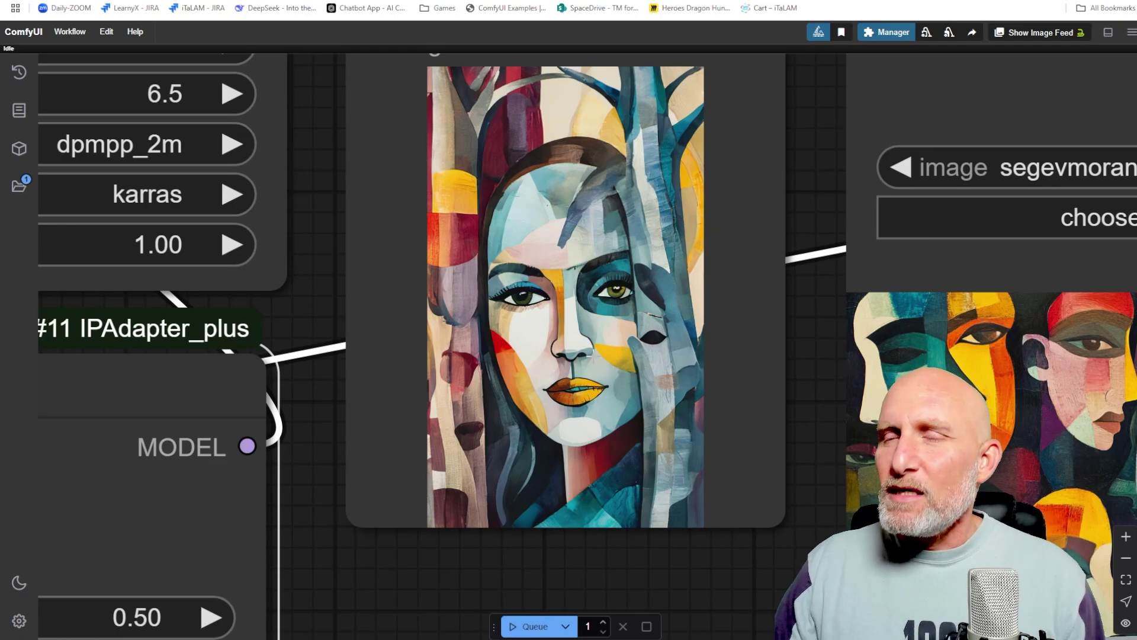
scroll(655, 281, "down", 2)
scroll(657, 281, "up", 5)
scroll(604, 354, "down", 3)
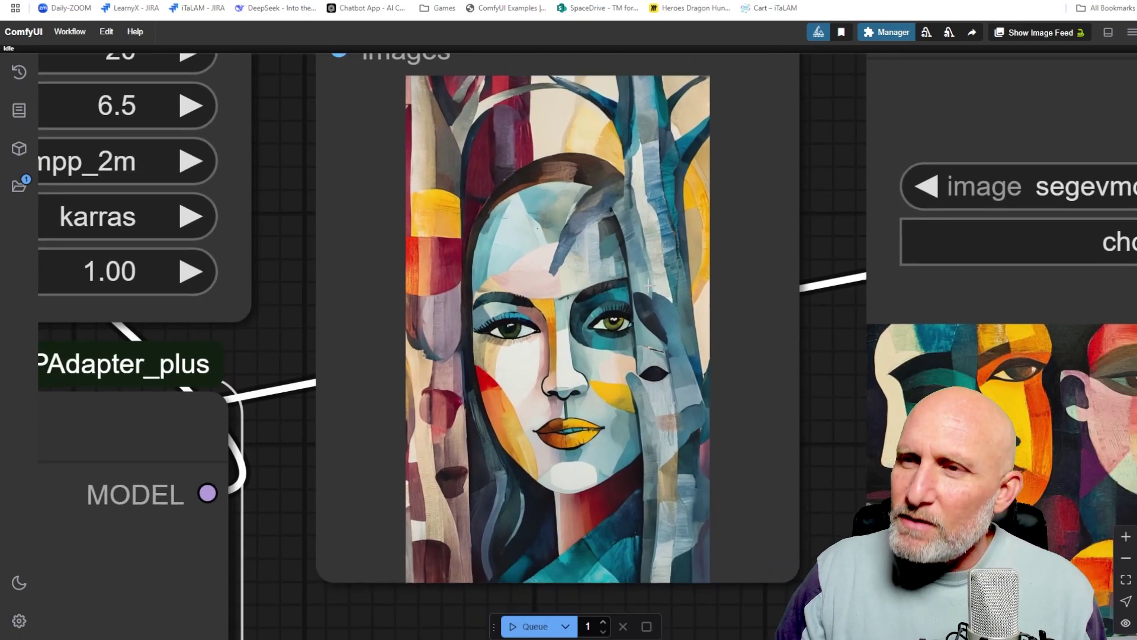
scroll(648, 285, "down", 1)
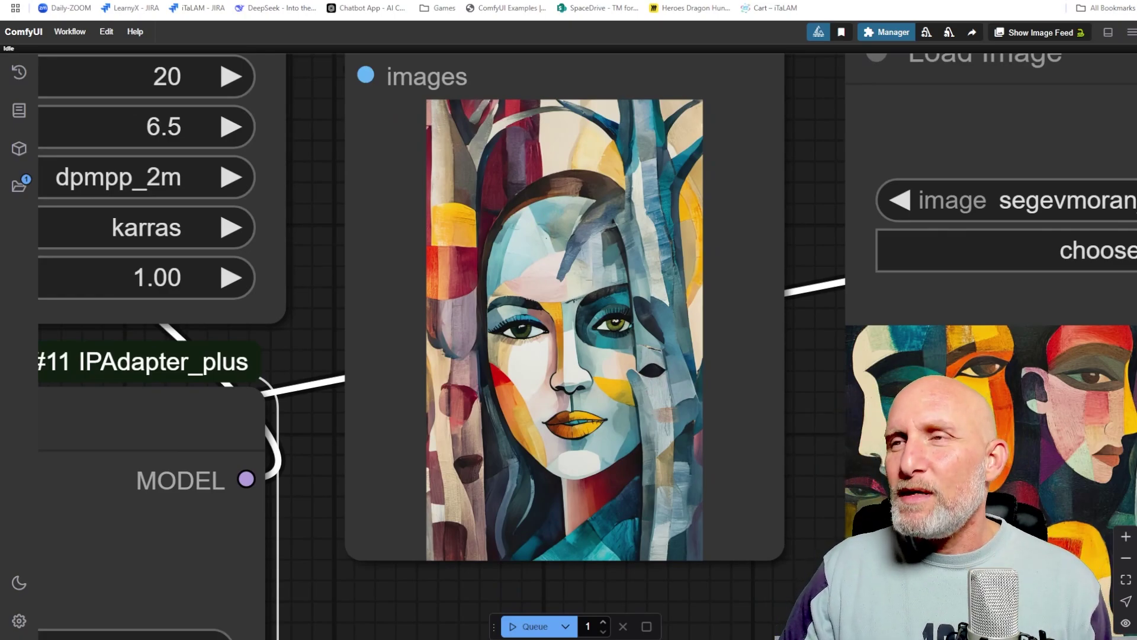
scroll(627, 327, "down", 3)
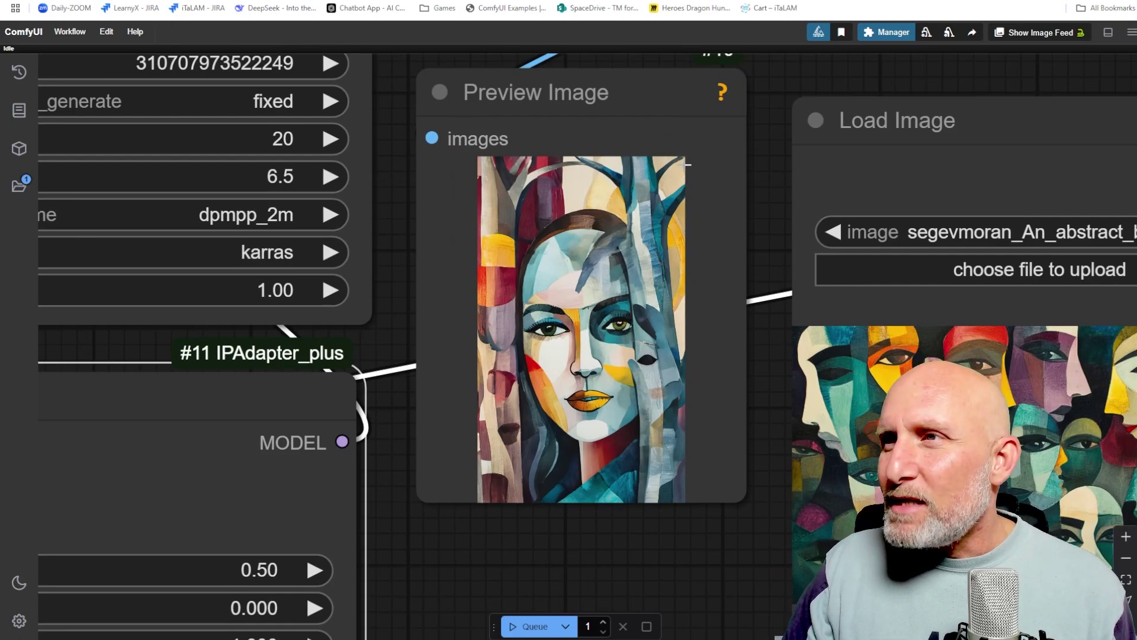
- Rerun the workflow with the IPAdapter's weight set to 0.40 and compare the generated image with the reference painting
left_click(263, 570)
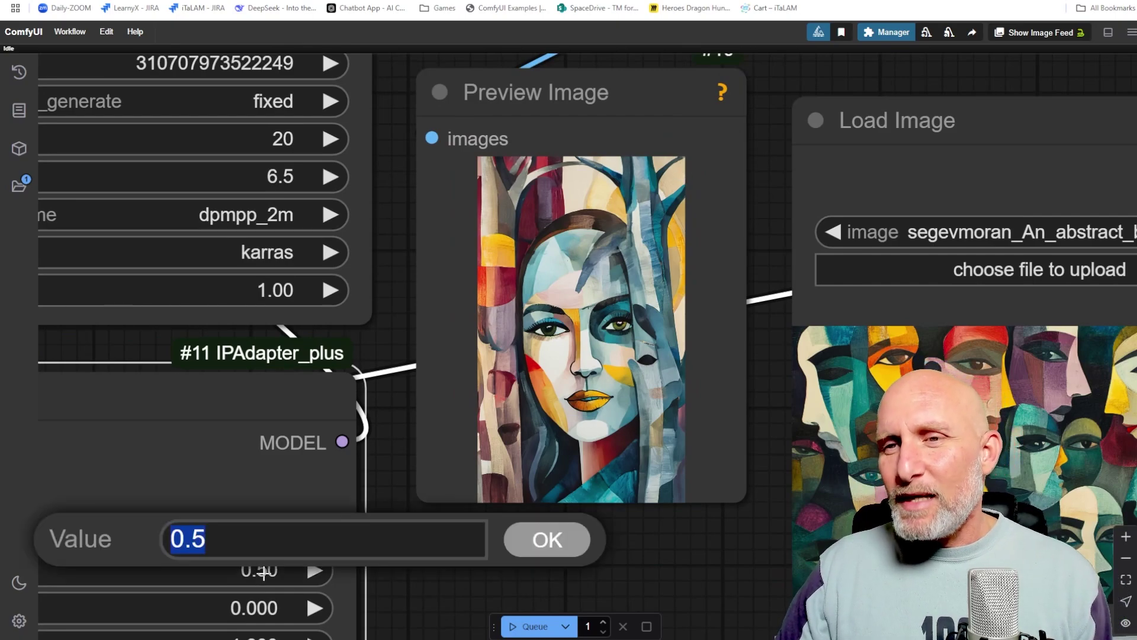
type("0.4")
key("Return")
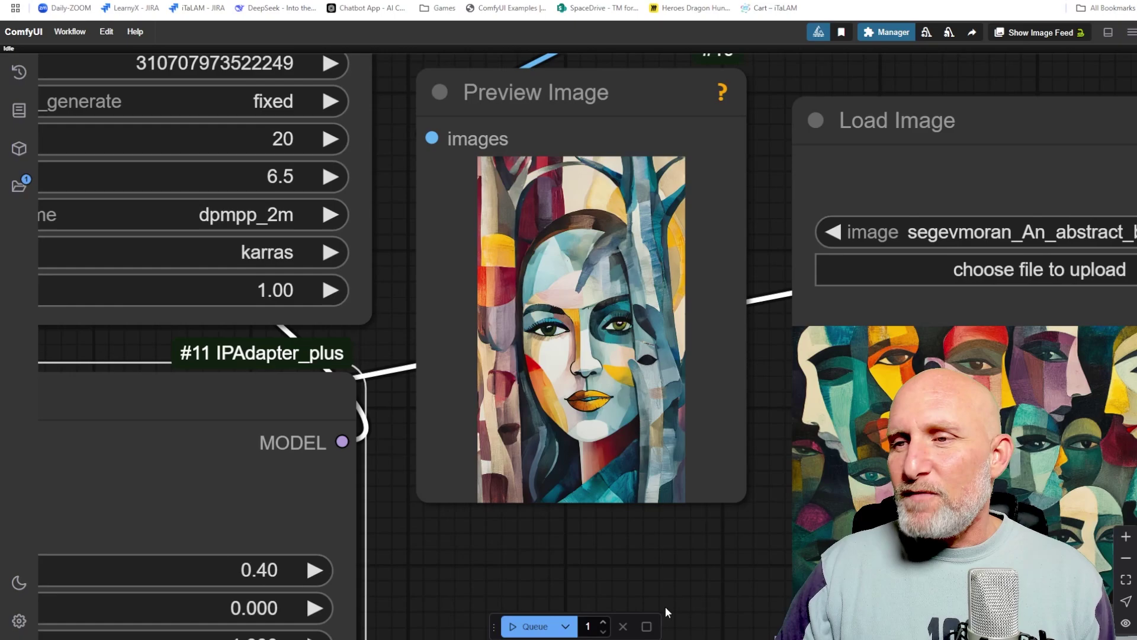
left_click(533, 626)
scroll(629, 543, "down", 3)
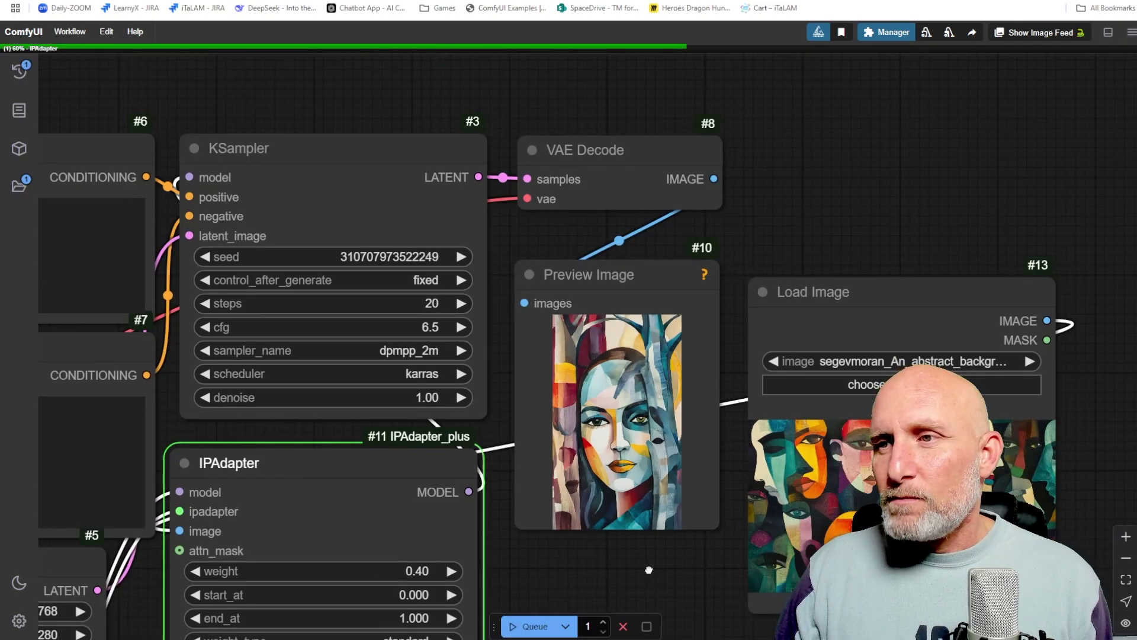
left_click_drag(648, 569, 631, 478)
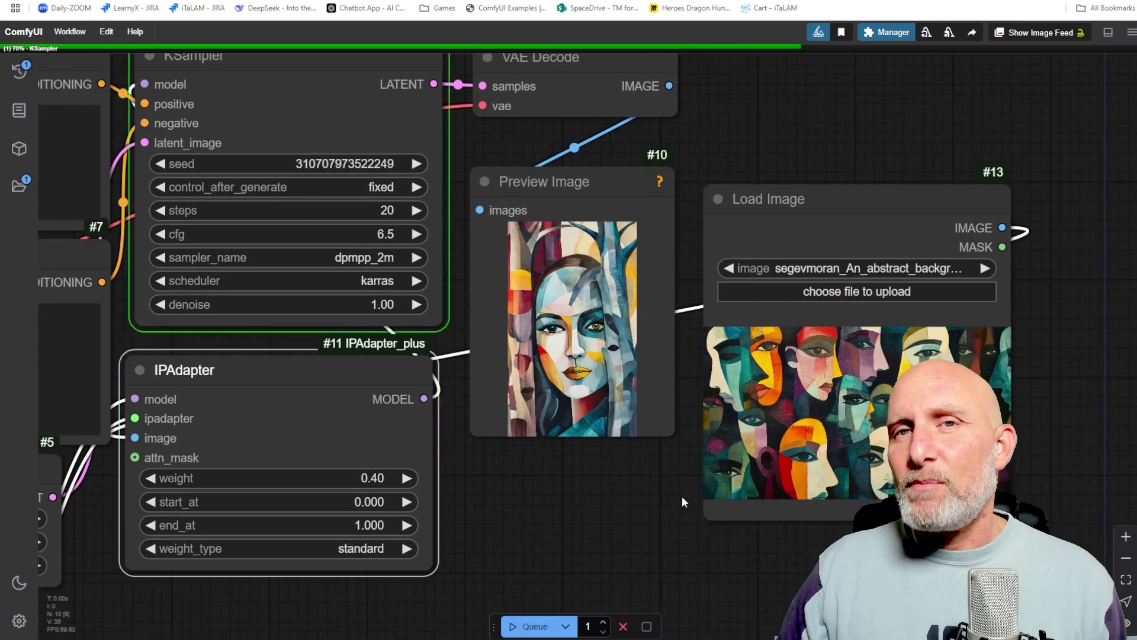
scroll(657, 291, "up", 8)
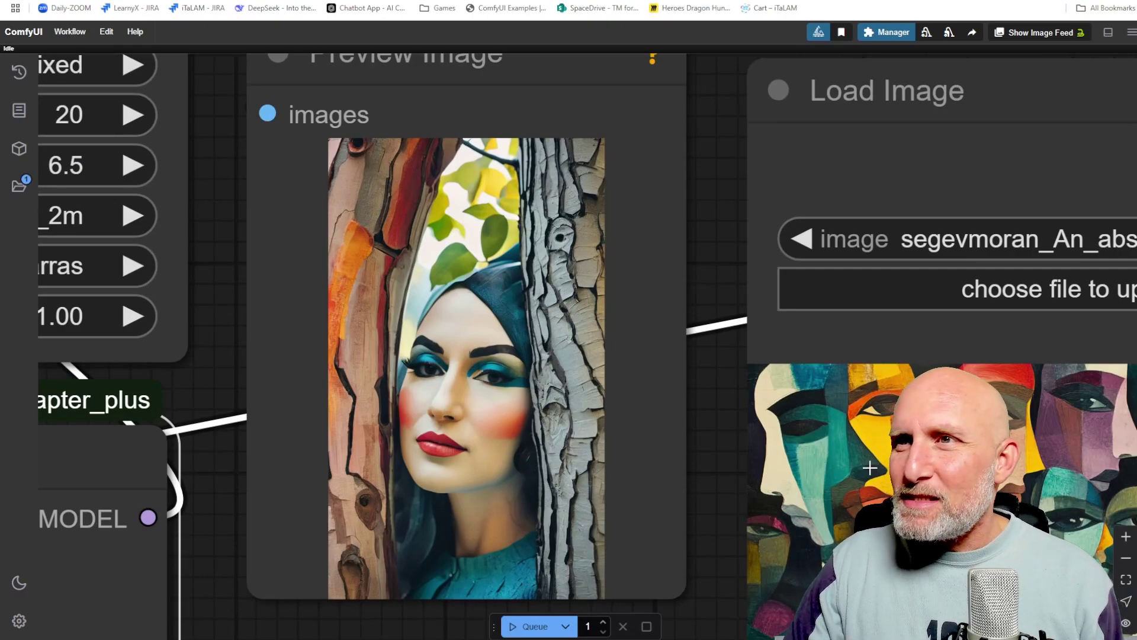
scroll(542, 444, "down", 4)
scroll(536, 349, "up", 4)
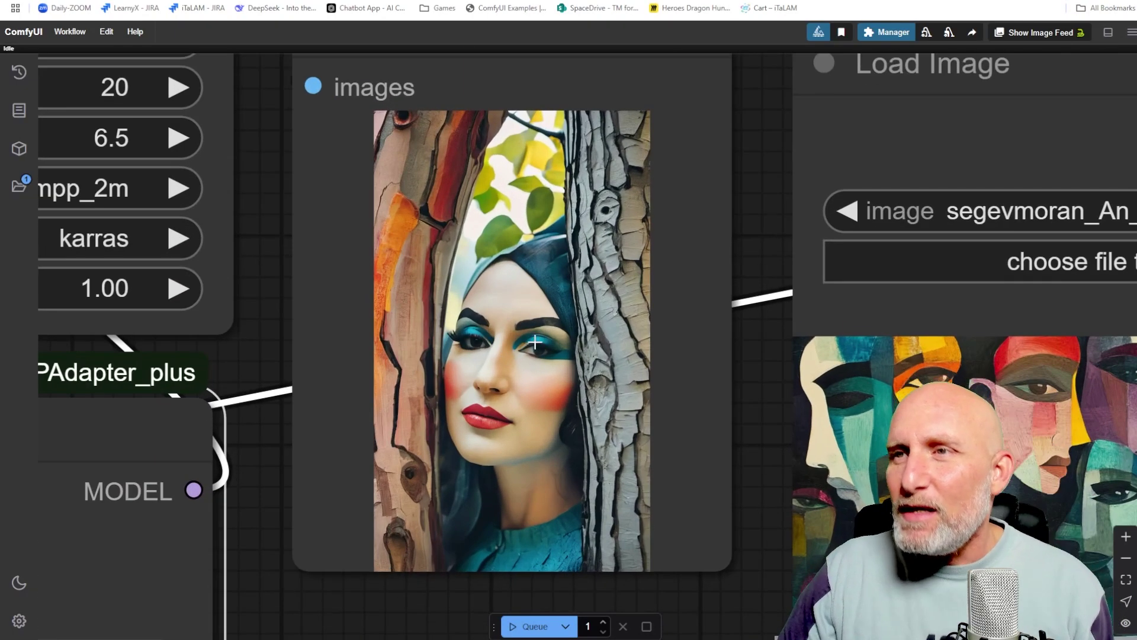
scroll(533, 379, "down", 5)
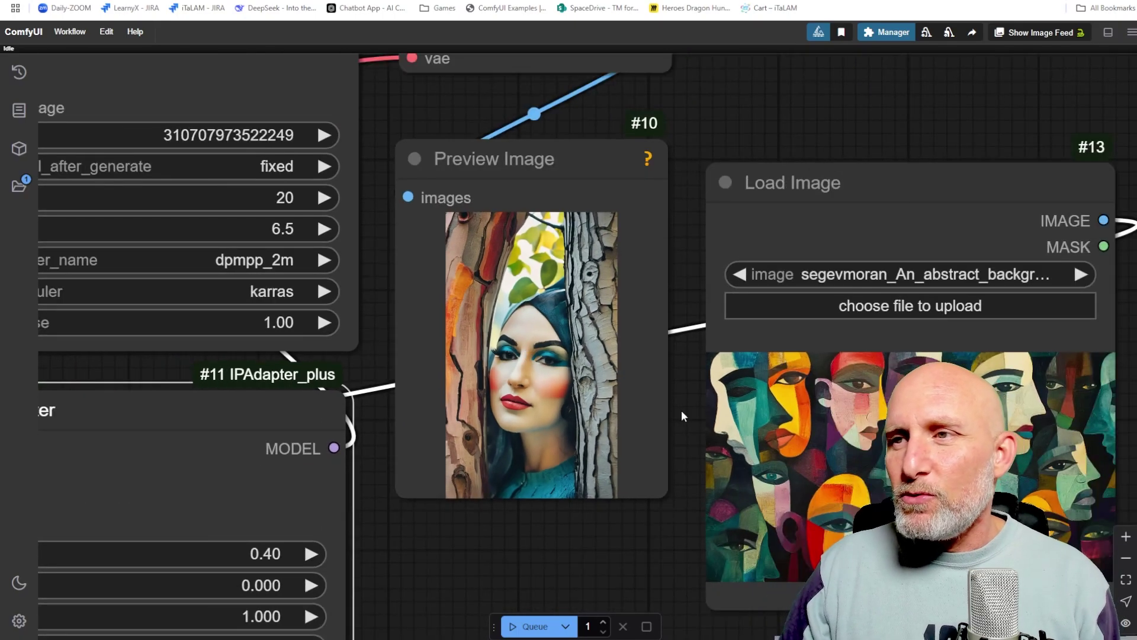
- Examine the available preset options of the IPAdapter Unified Loader
scroll(562, 388, "down", 5)
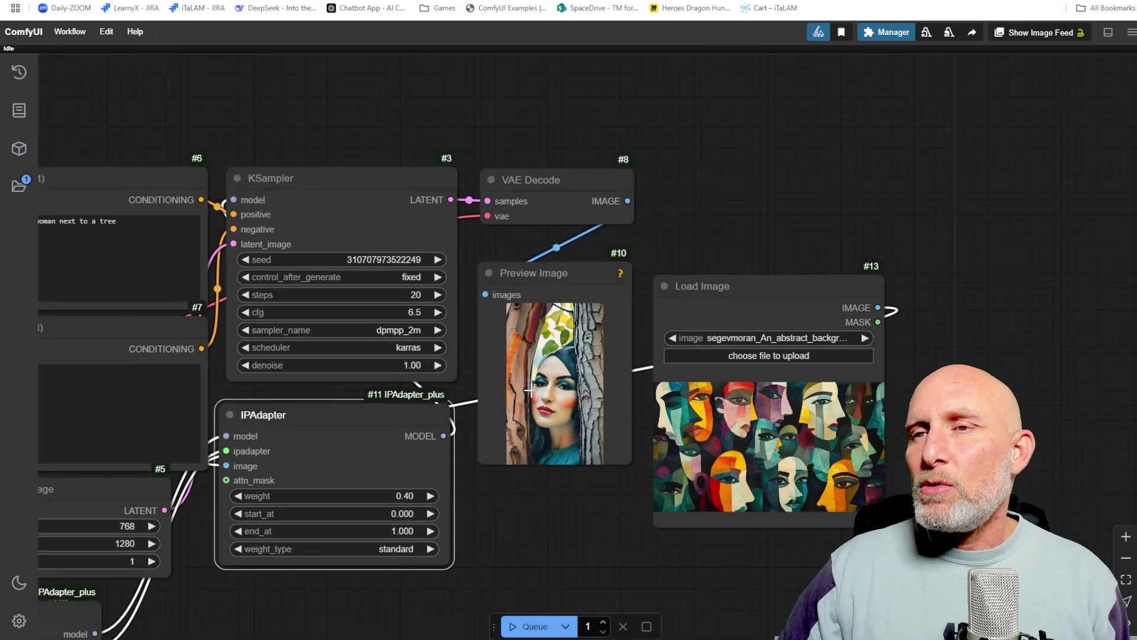
scroll(870, 474, "down", 1)
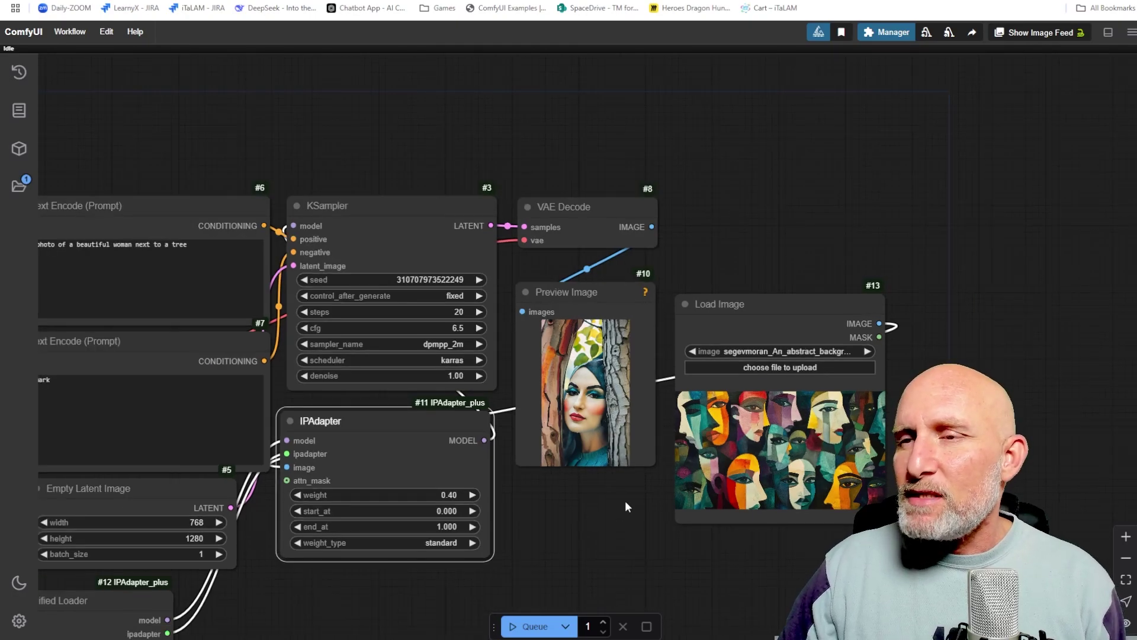
scroll(627, 507, "left", 3)
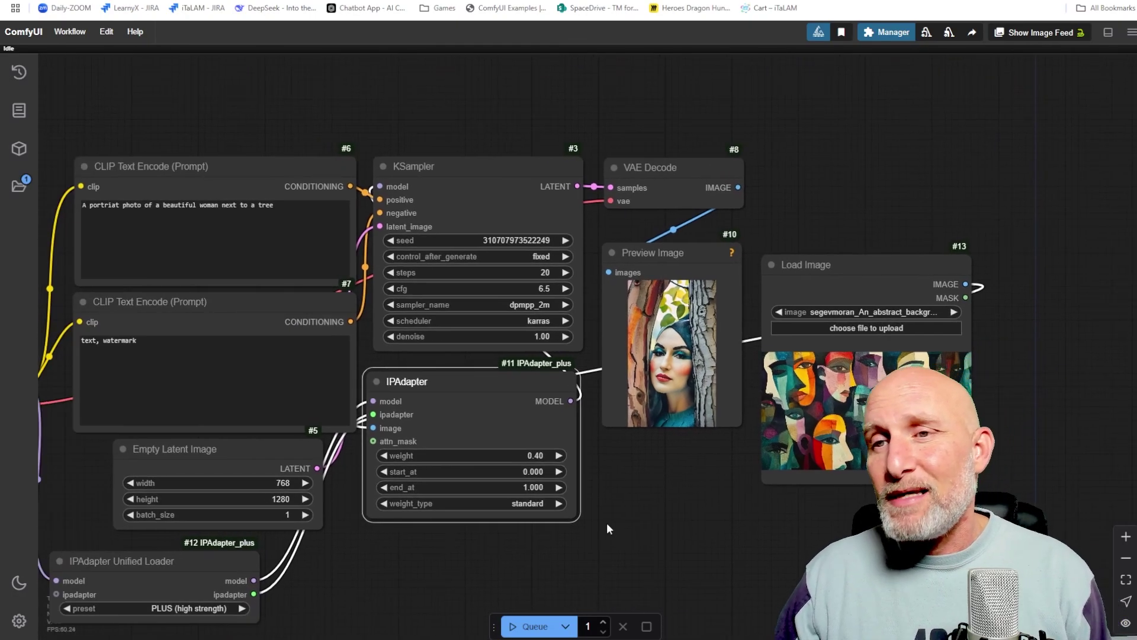
scroll(606, 522, "left", 5)
scroll(362, 435, "up", 3)
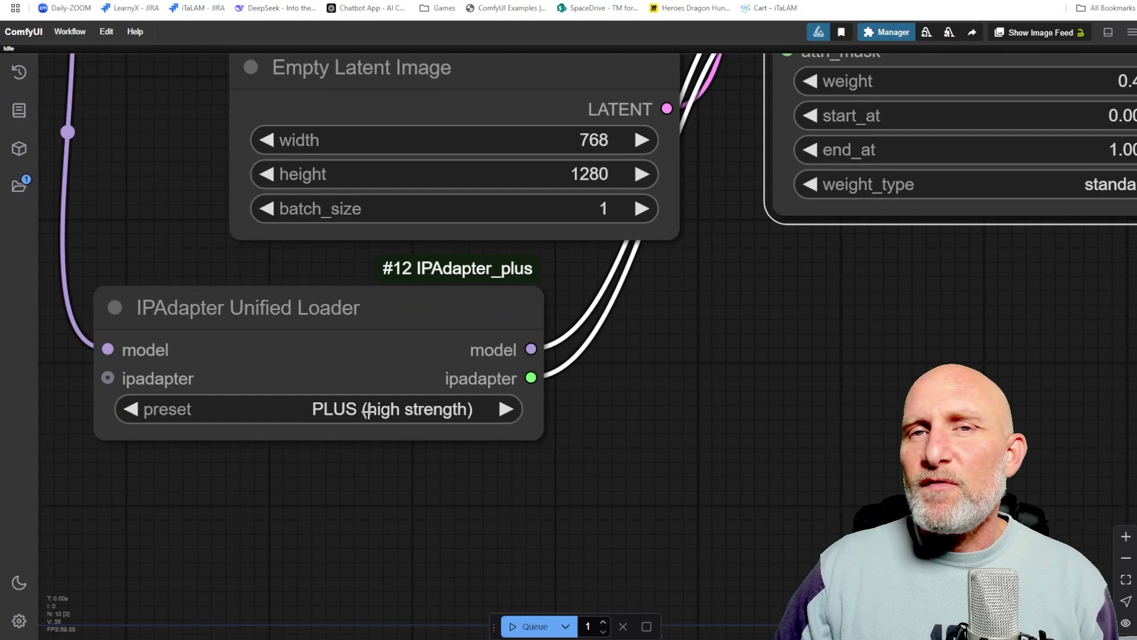
left_click(367, 413)
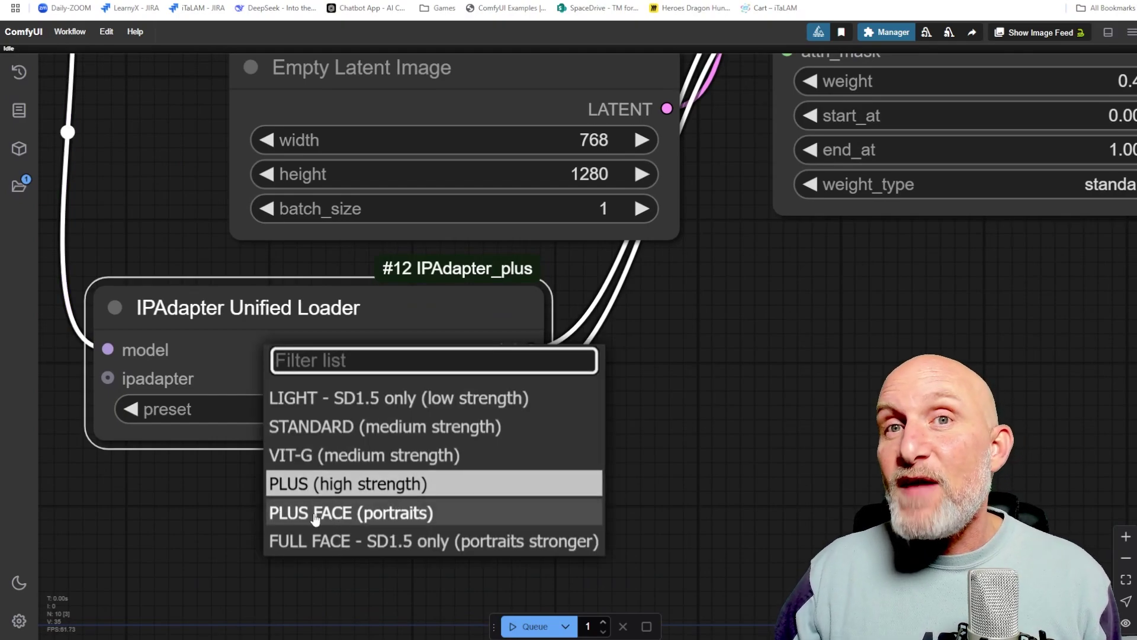
scroll(734, 361, "down", 5)
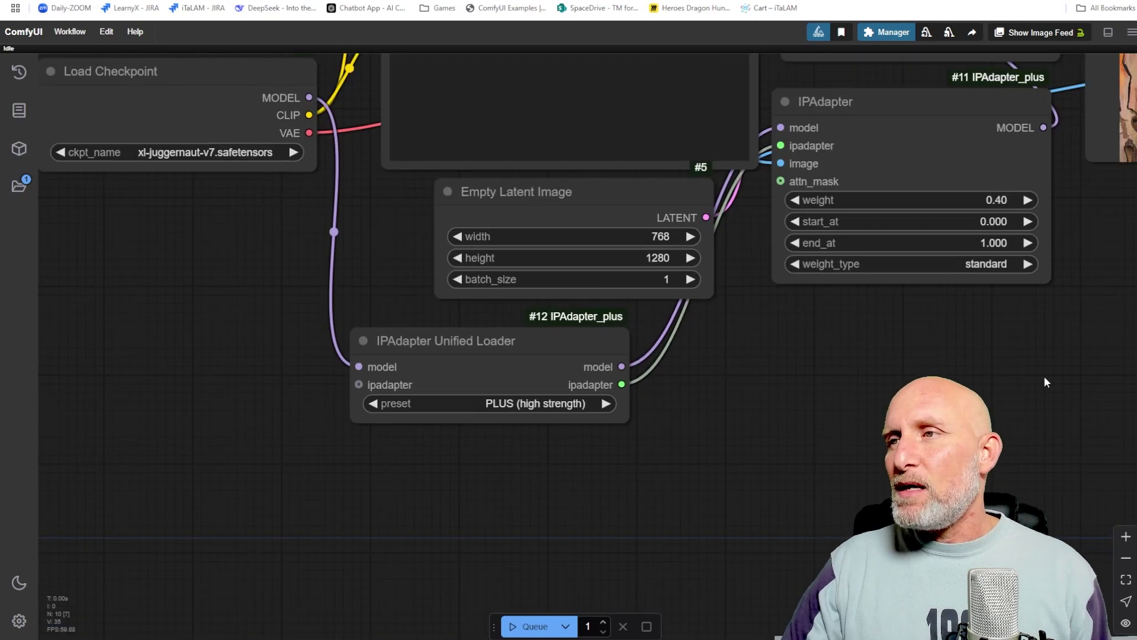
left_click_drag(1046, 381, 686, 468)
scroll(791, 438, "down", 3)
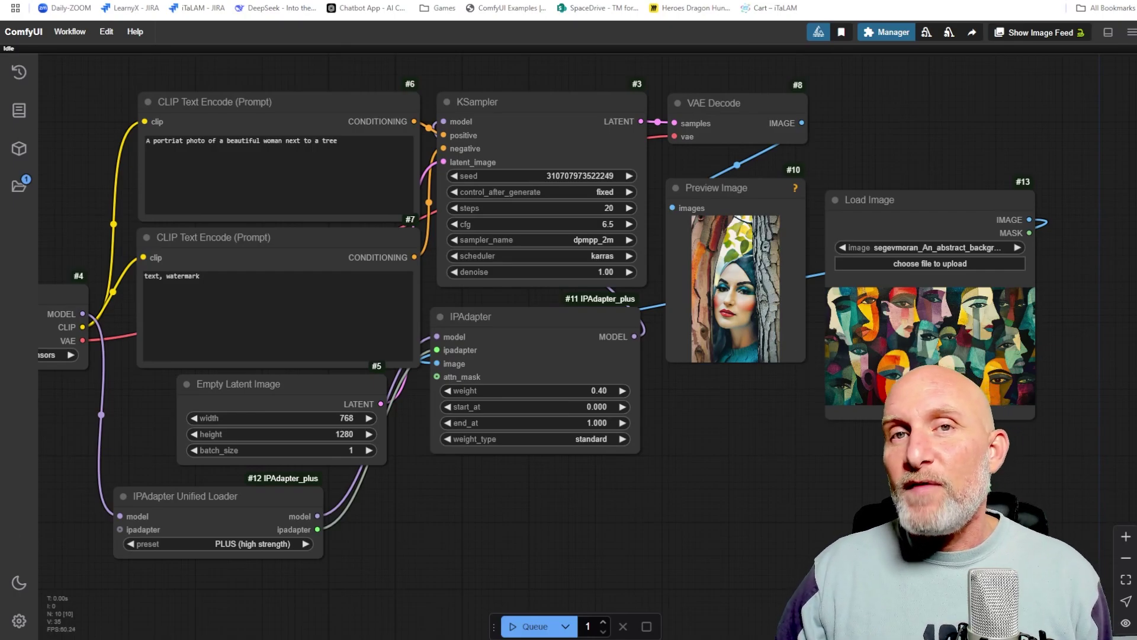
- Load the photo WIN_20240720_17_27_33_Pro.jpg into the Load Image node as the new reference
left_click(930, 264)
double_click(521, 361)
scroll(818, 212, "up", 5)
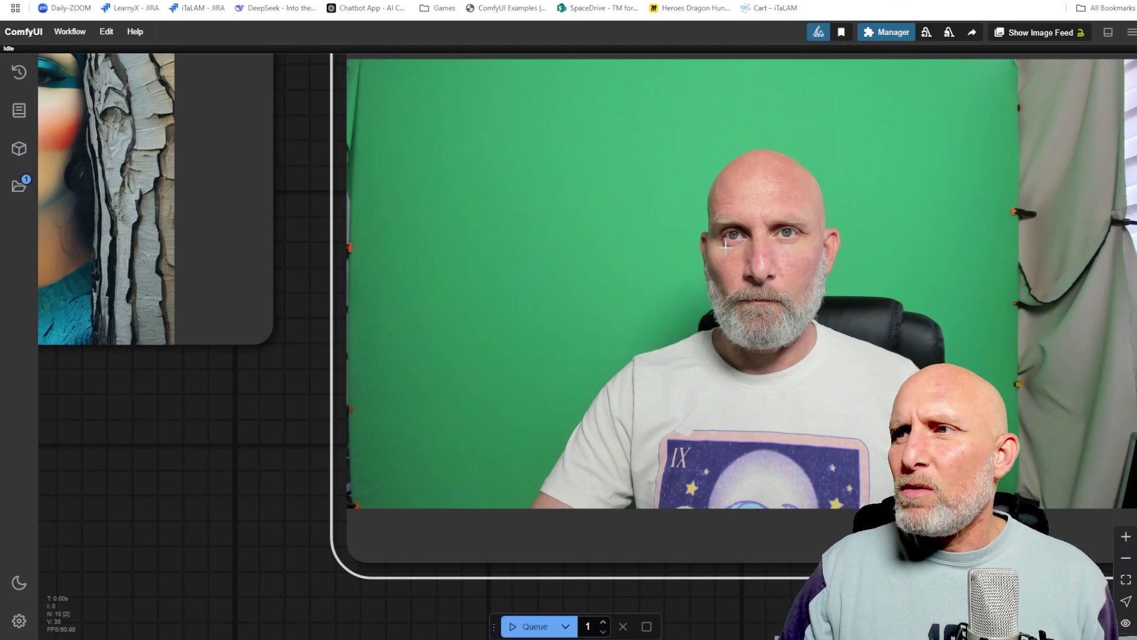
- Run the workflow with the new reference photo at IPAdapter weight 0.40 and inspect the generated portrait
scroll(716, 288, "down", 5)
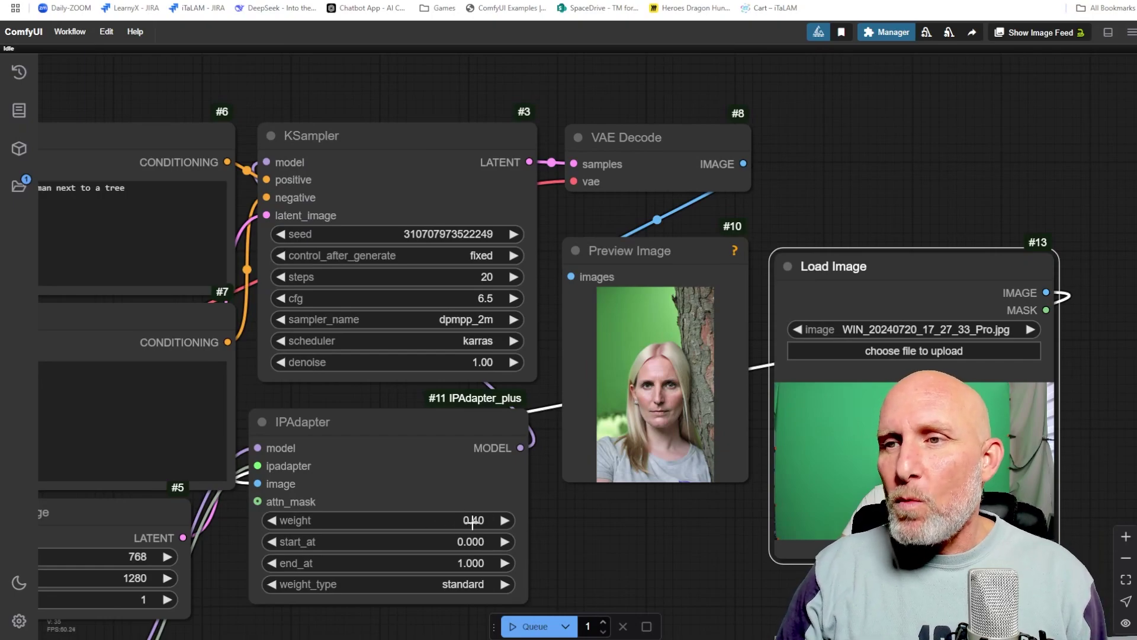
scroll(639, 518, "up", 7)
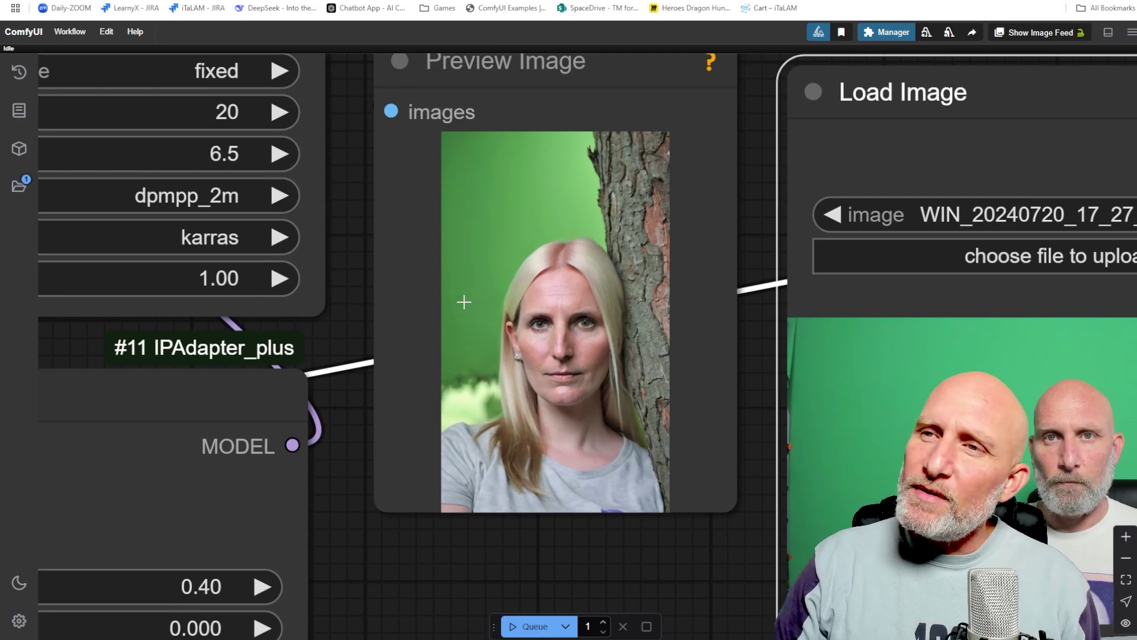
scroll(485, 298, "down", 2)
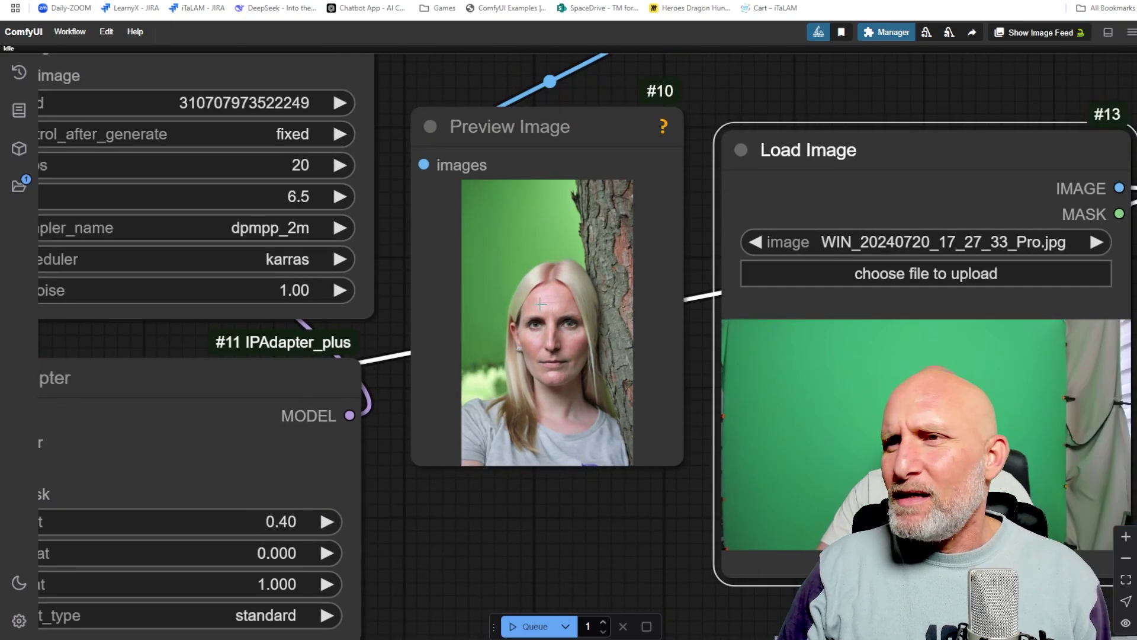
scroll(541, 305, "up", 8)
scroll(628, 349, "down", 6)
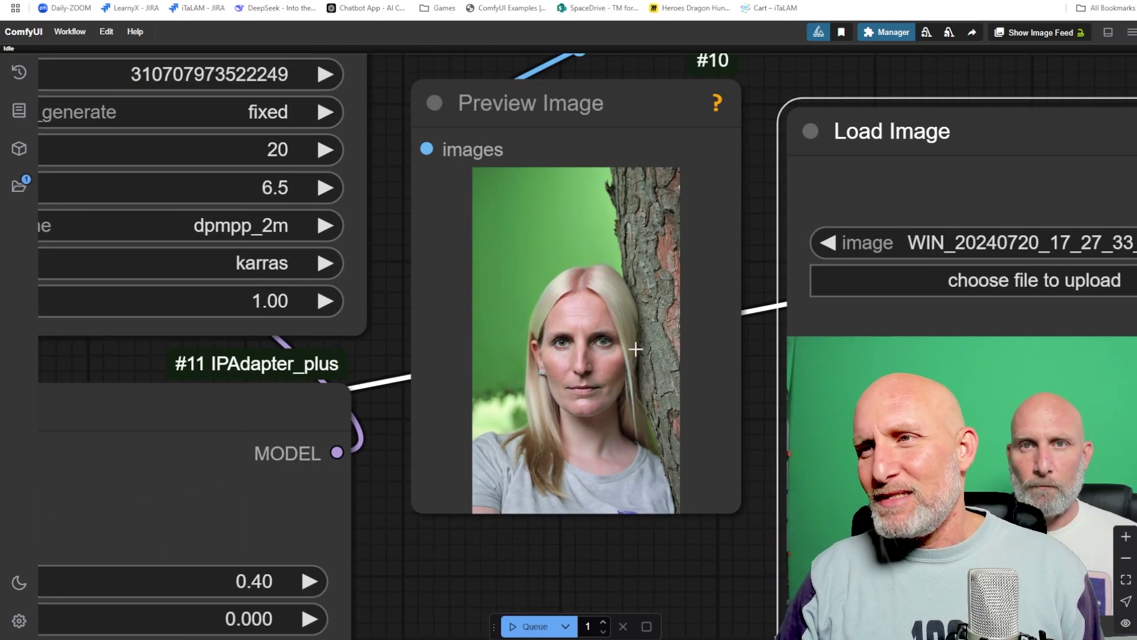
scroll(630, 392, "down", 1)
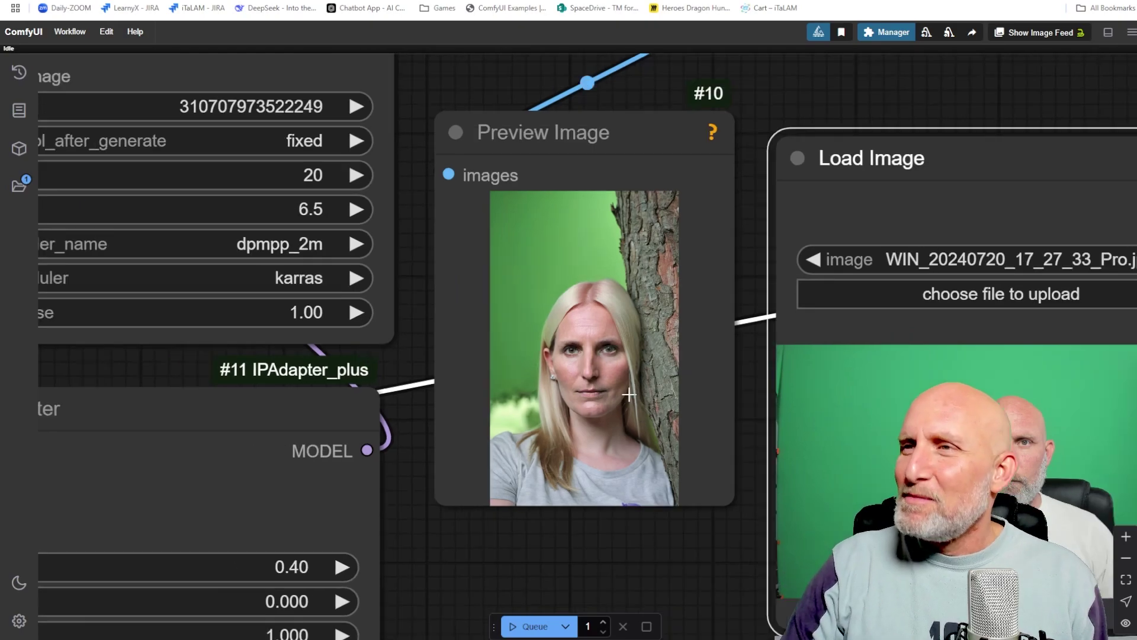
scroll(629, 394, "down", 1)
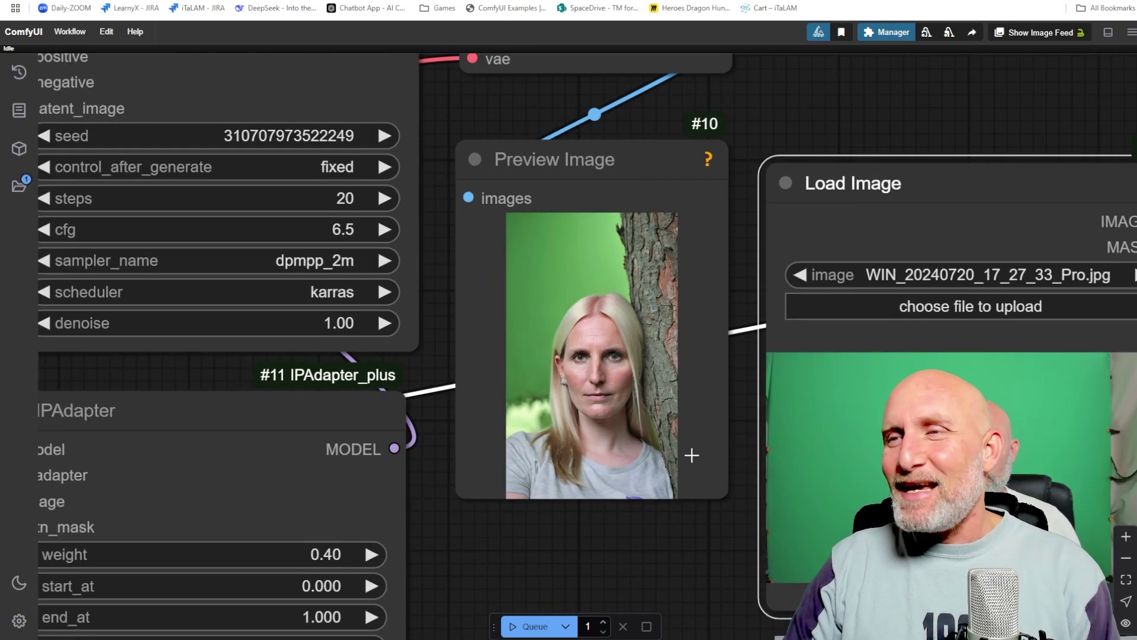
scroll(687, 503, "down", 2)
left_click(379, 548)
scroll(645, 550, "down", 2)
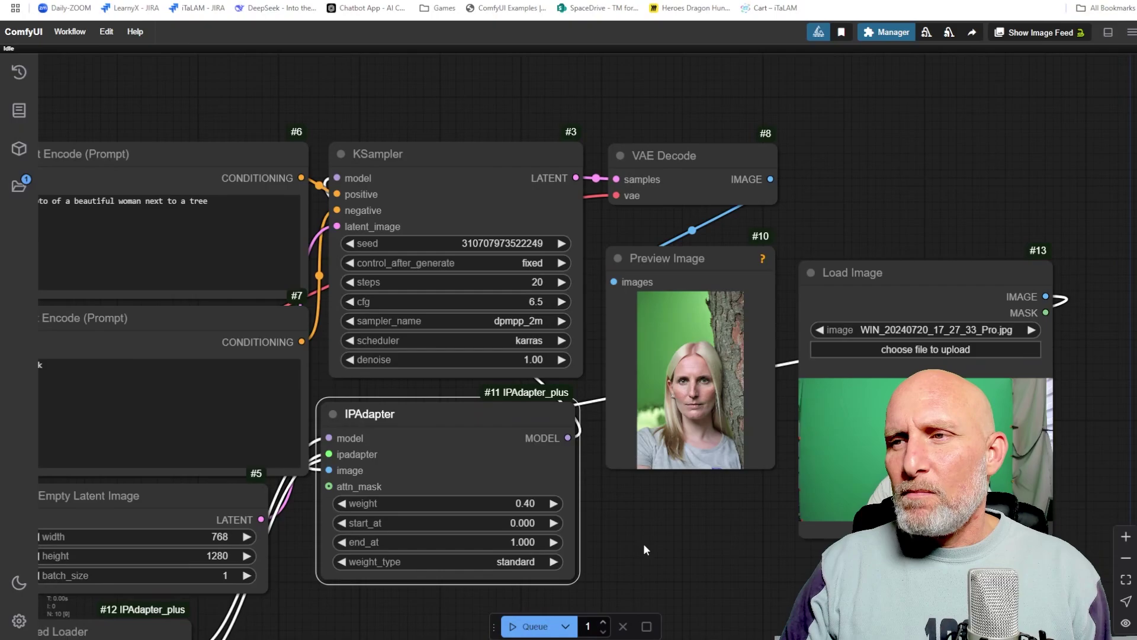
- Set the IPAdapter Unified Loader's preset to PLUS FACE (portraits)
left_click_drag(646, 550, 883, 189)
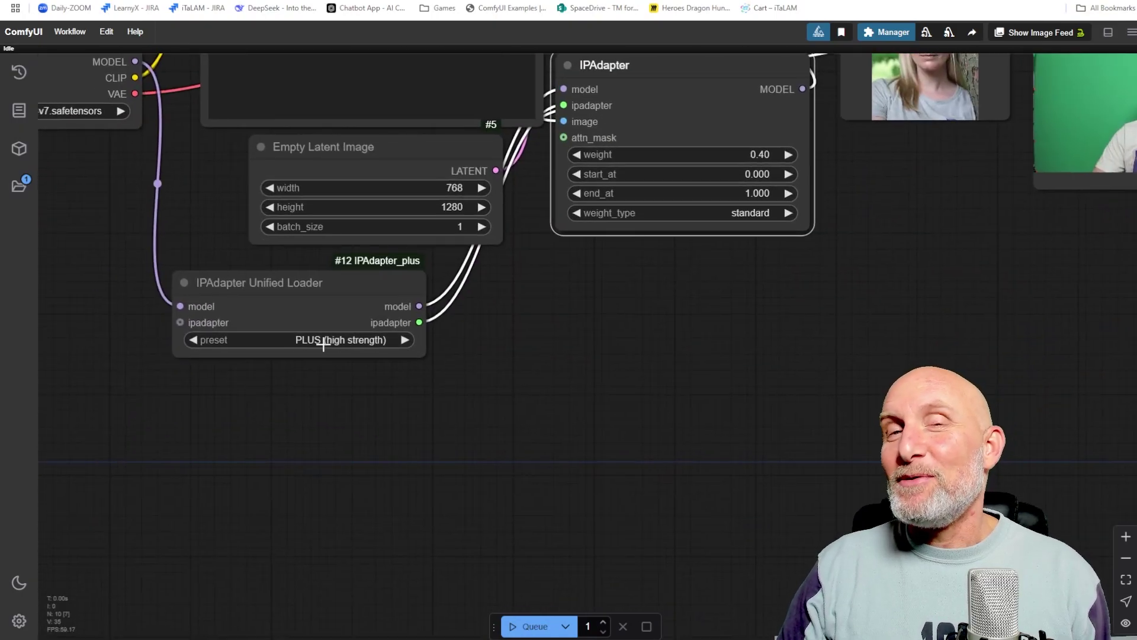
left_click(344, 343)
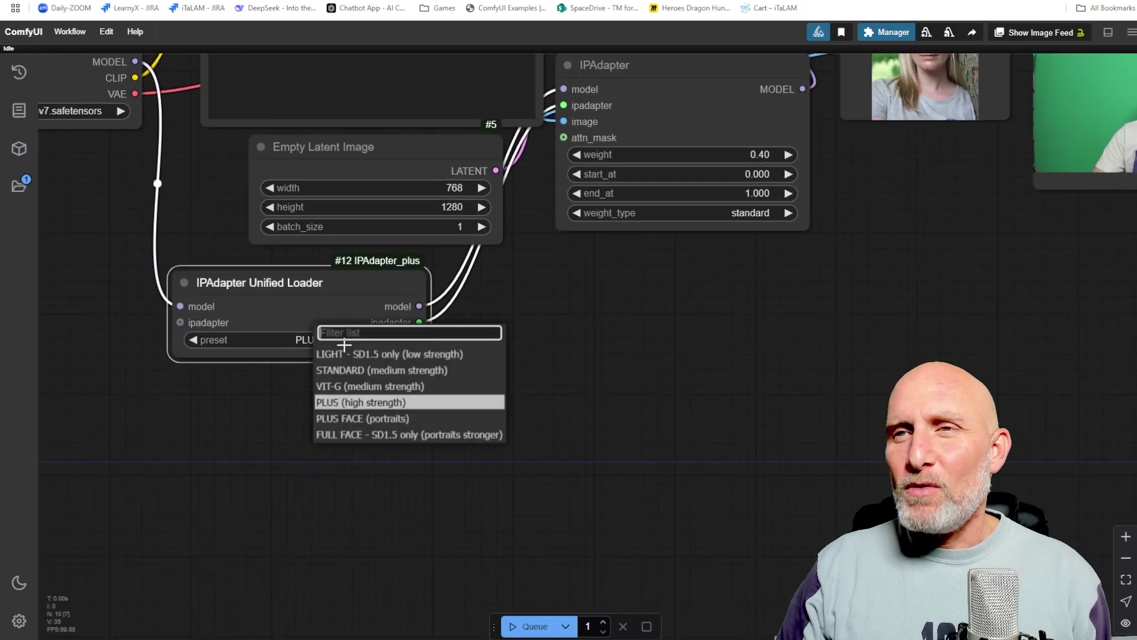
left_click(382, 419)
- Run the workflow with the PLUS FACE (portraits) preset and compare the generated face with the reference photo
left_click_drag(934, 241, 584, 489)
scroll(621, 477, "up", 8)
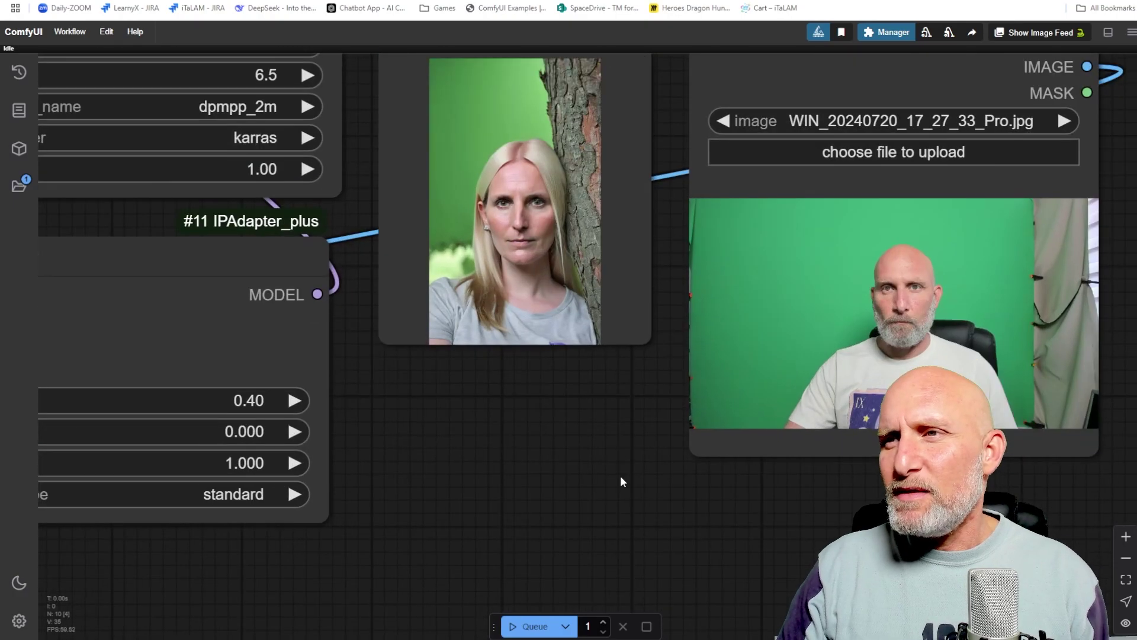
scroll(620, 481, "down", 3)
left_click(529, 626)
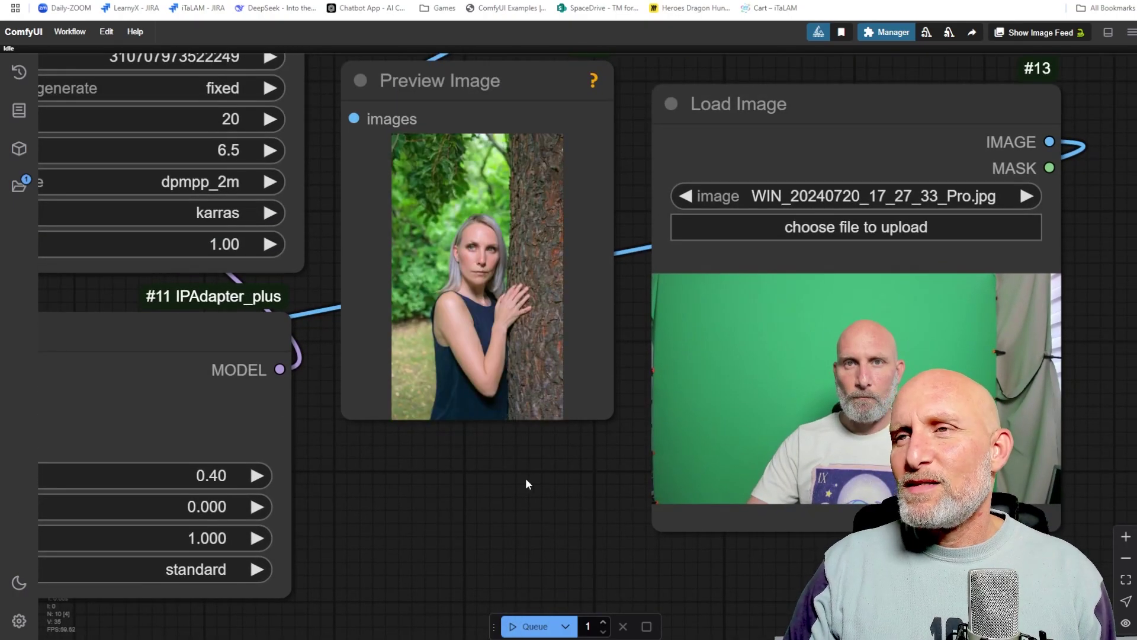
scroll(497, 462, "up", 4)
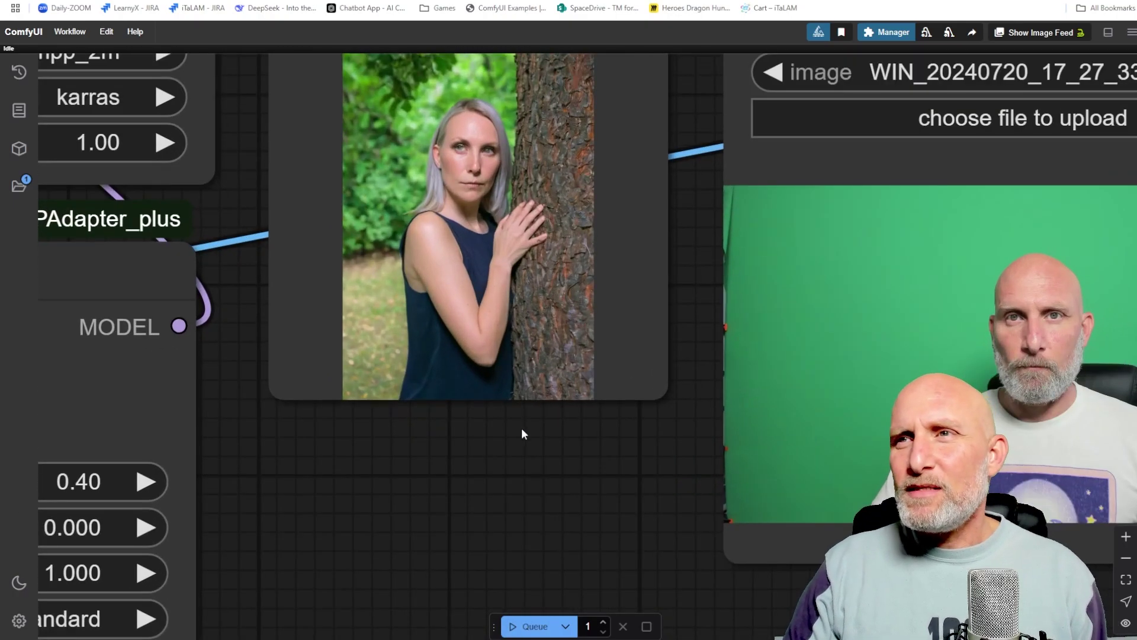
left_click_drag(604, 154, 612, 313)
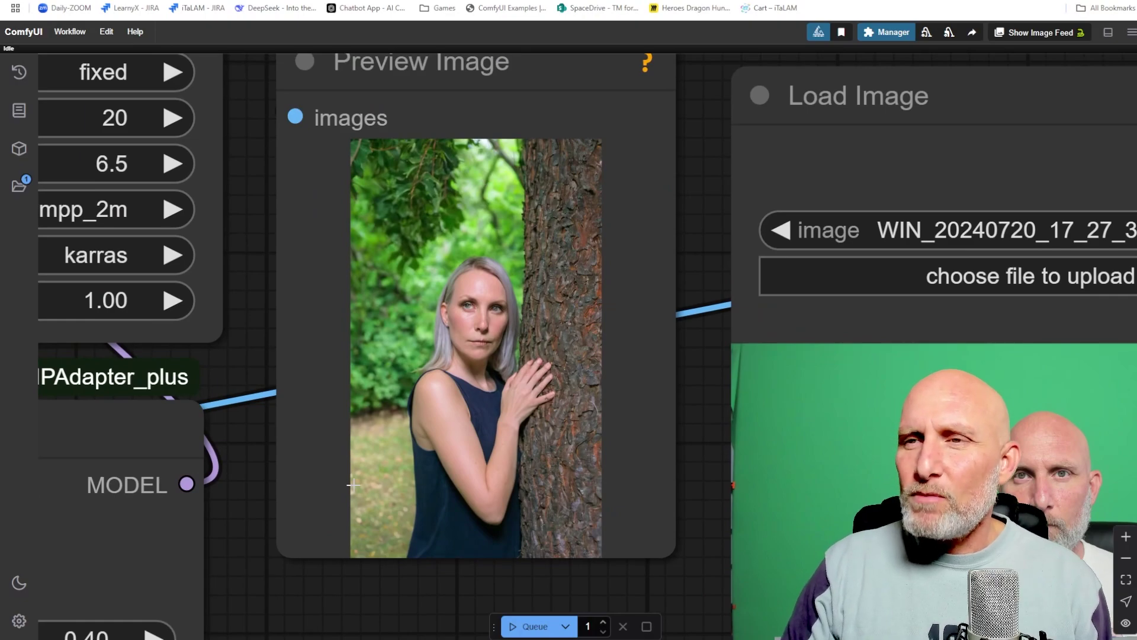
scroll(385, 249, "down", 2)
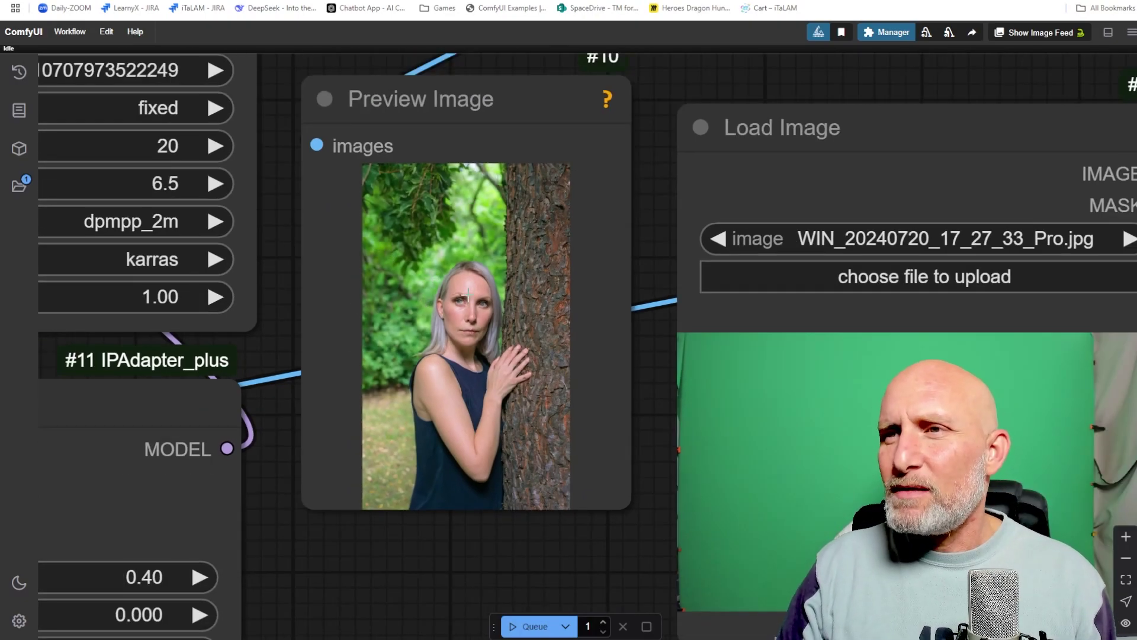
scroll(465, 296, "up", 5)
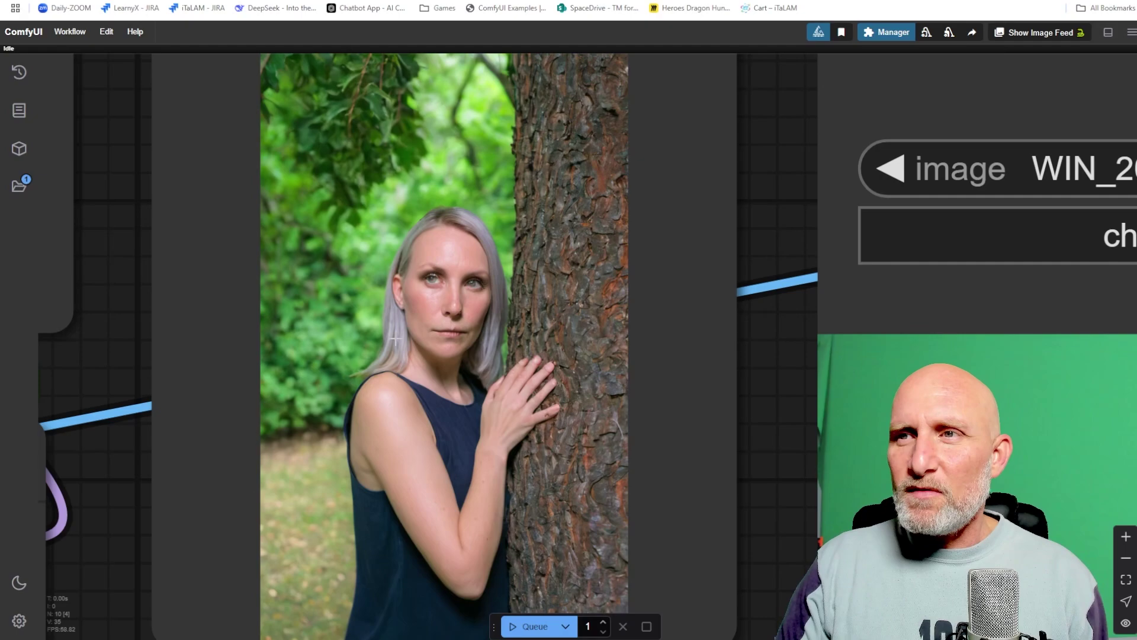
scroll(426, 353, "down", 5)
- Set the IPAdapter's weight to 0.80
left_click_drag(215, 529, 433, 360)
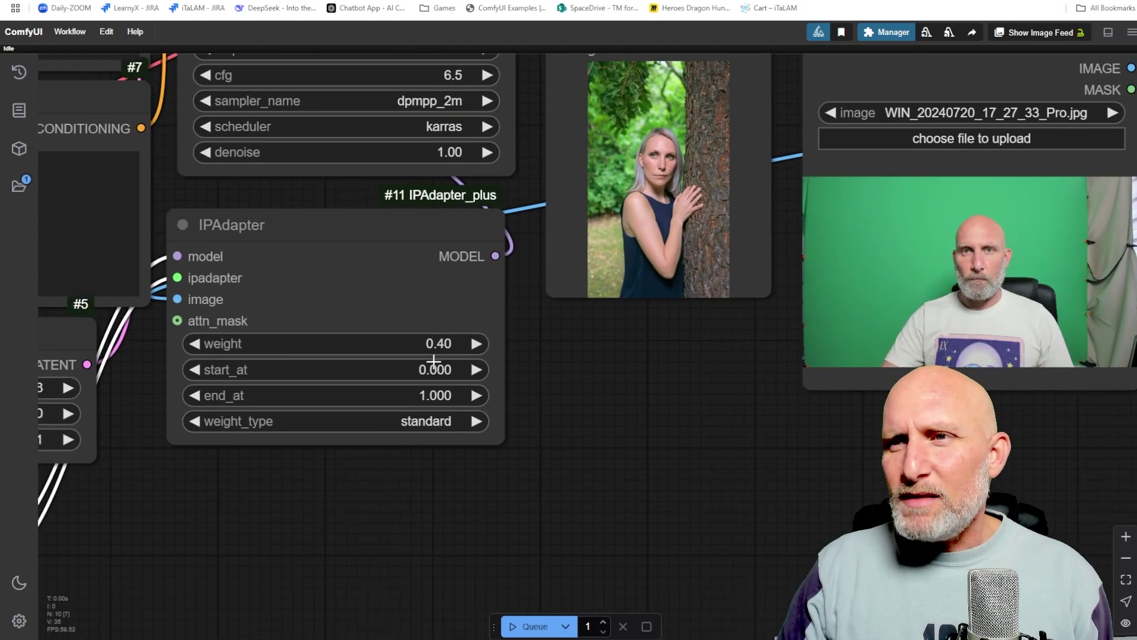
left_click(430, 345)
type("0.")
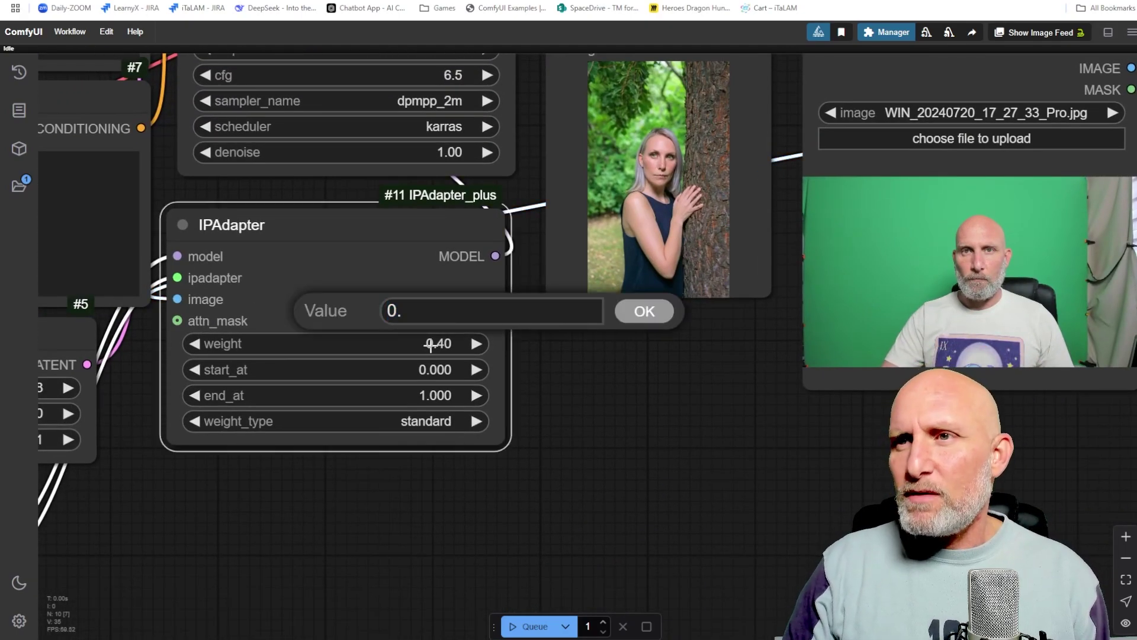
type("8")
key("Return")
- Rerun the workflow with the IPAdapter's weight at 0.80 and compare the generated image with the reference photo
left_click_drag(713, 355, 565, 536)
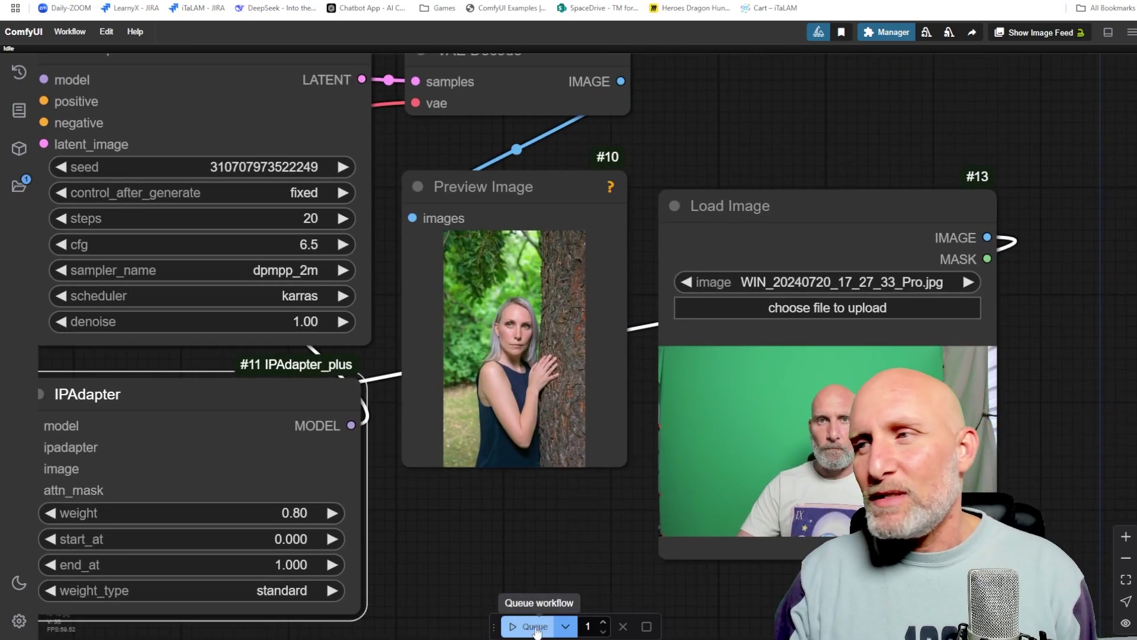
scroll(536, 632, "up", 4)
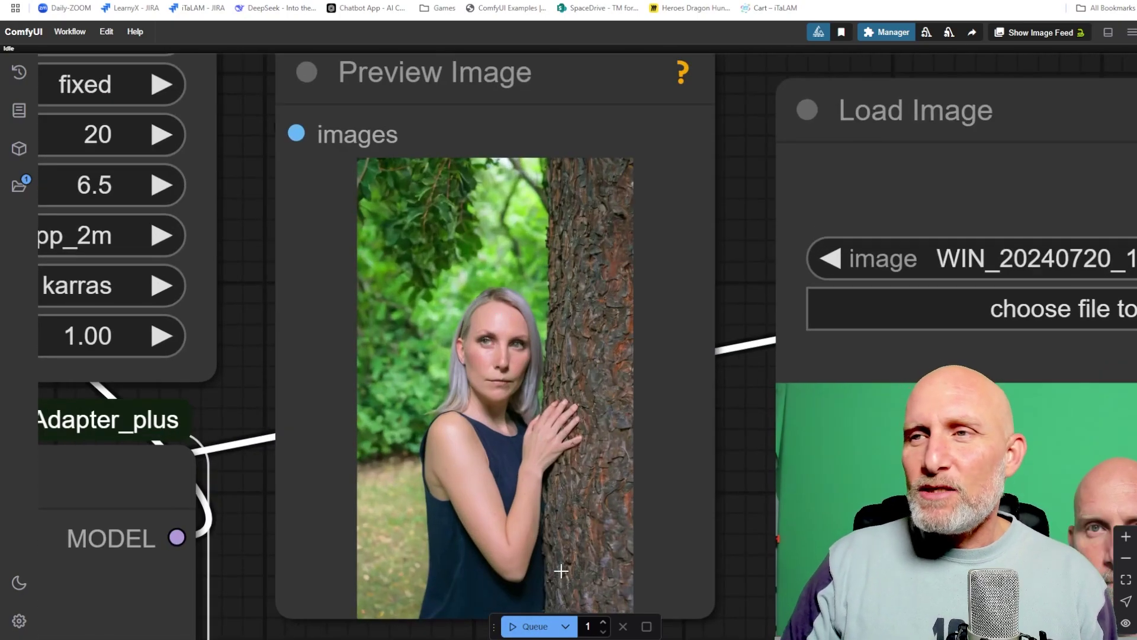
scroll(536, 632, "down", 3)
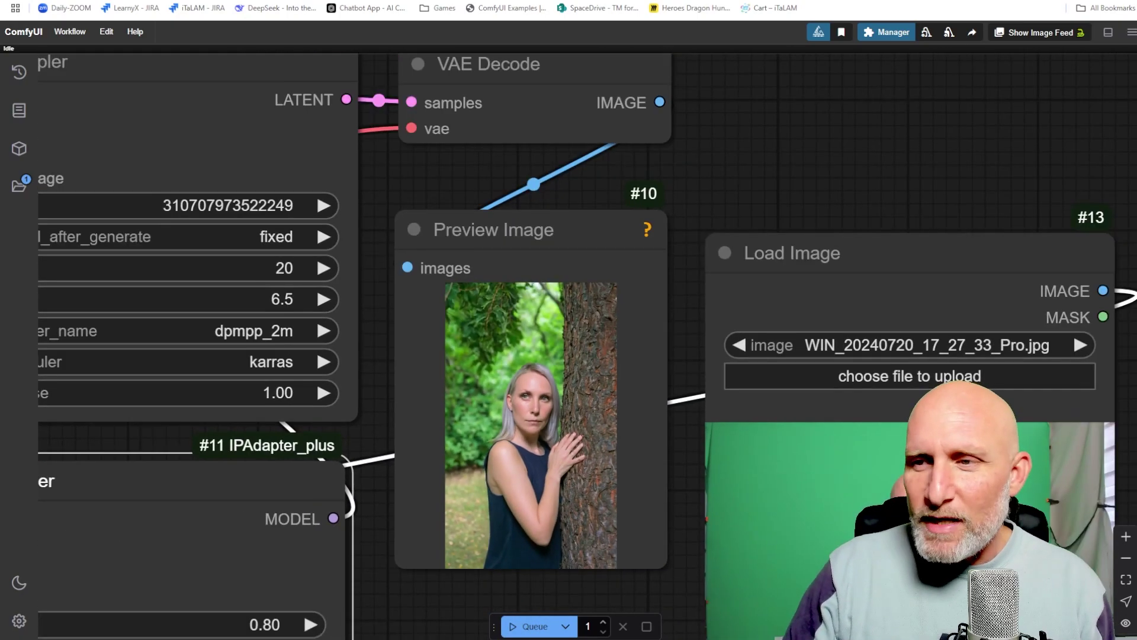
left_click(536, 627)
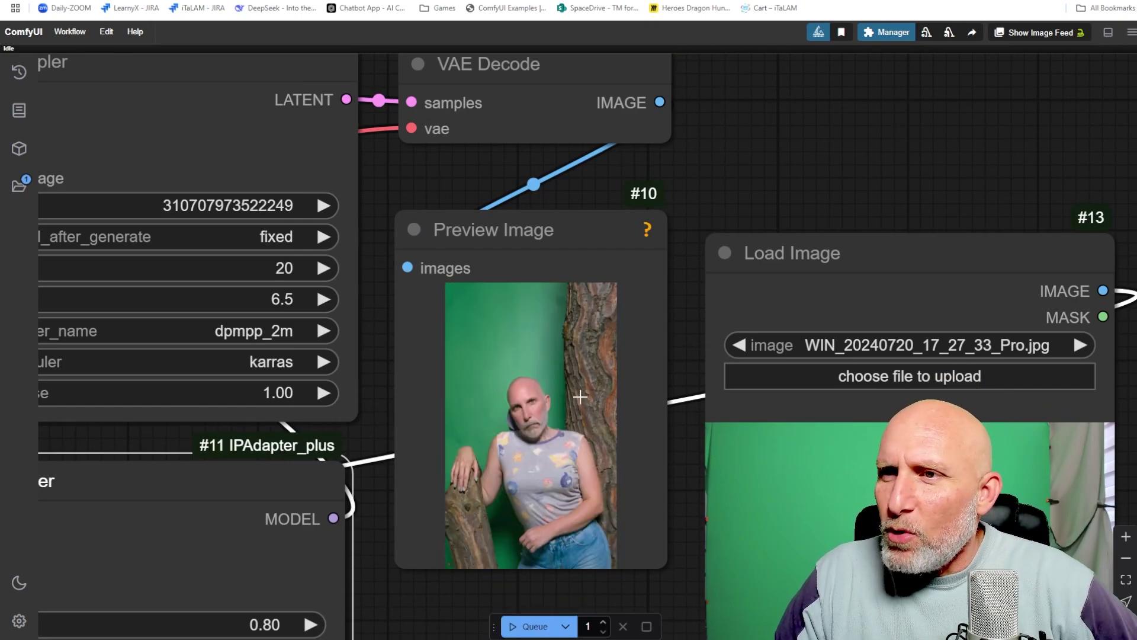
scroll(577, 401, "up", 5)
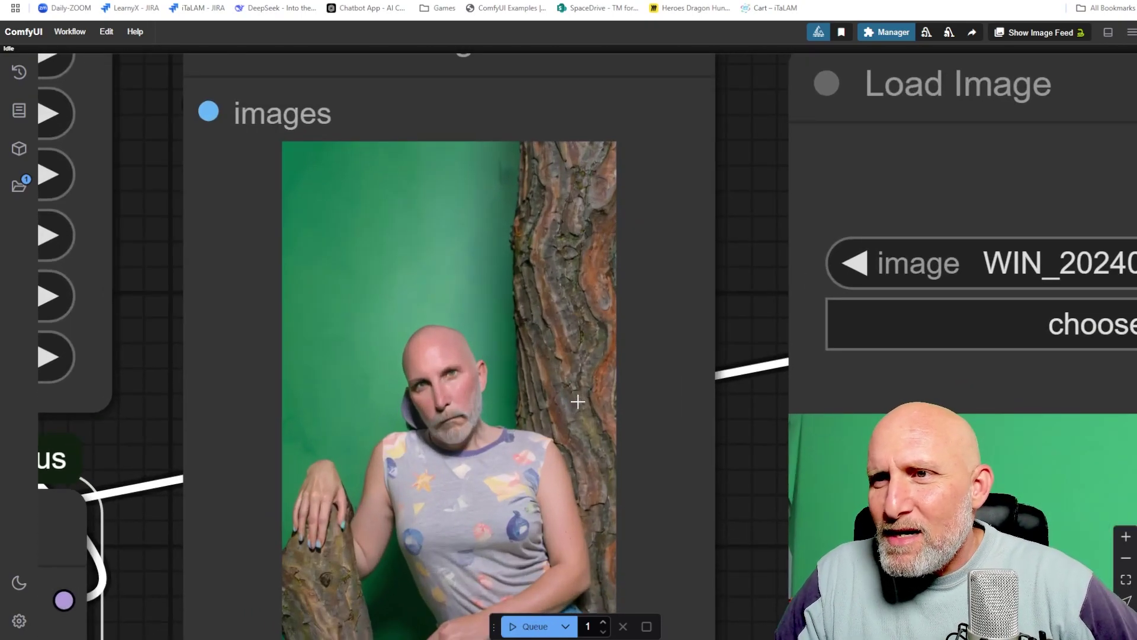
scroll(577, 402, "down", 5)
scroll(569, 385, "up", 4)
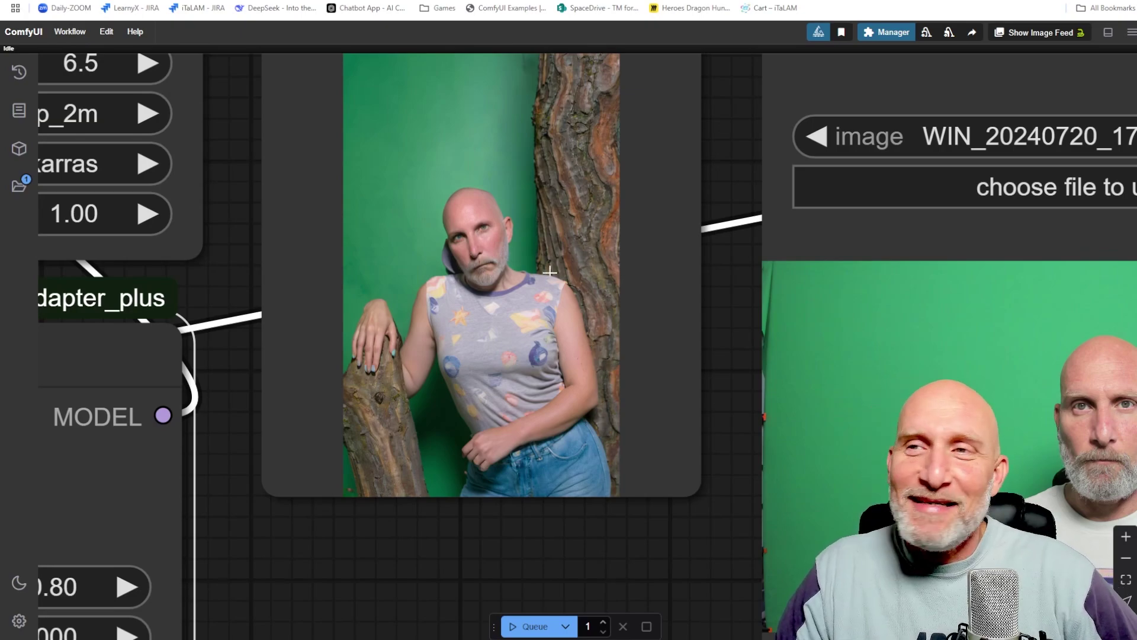
scroll(550, 271, "down", 5)
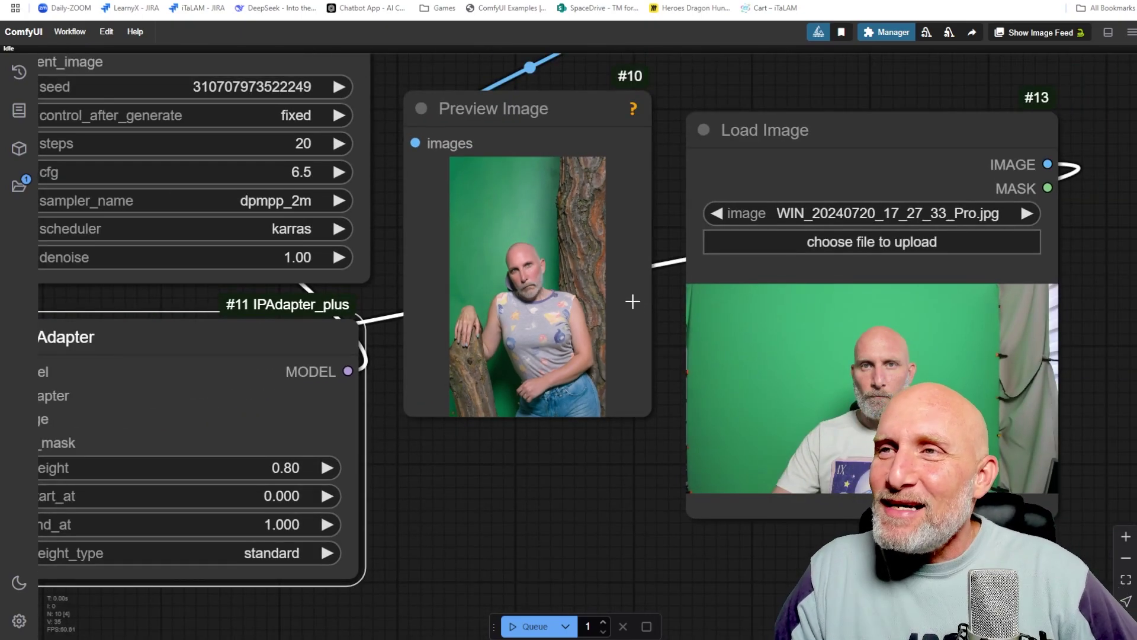
scroll(651, 379, "up", 2)
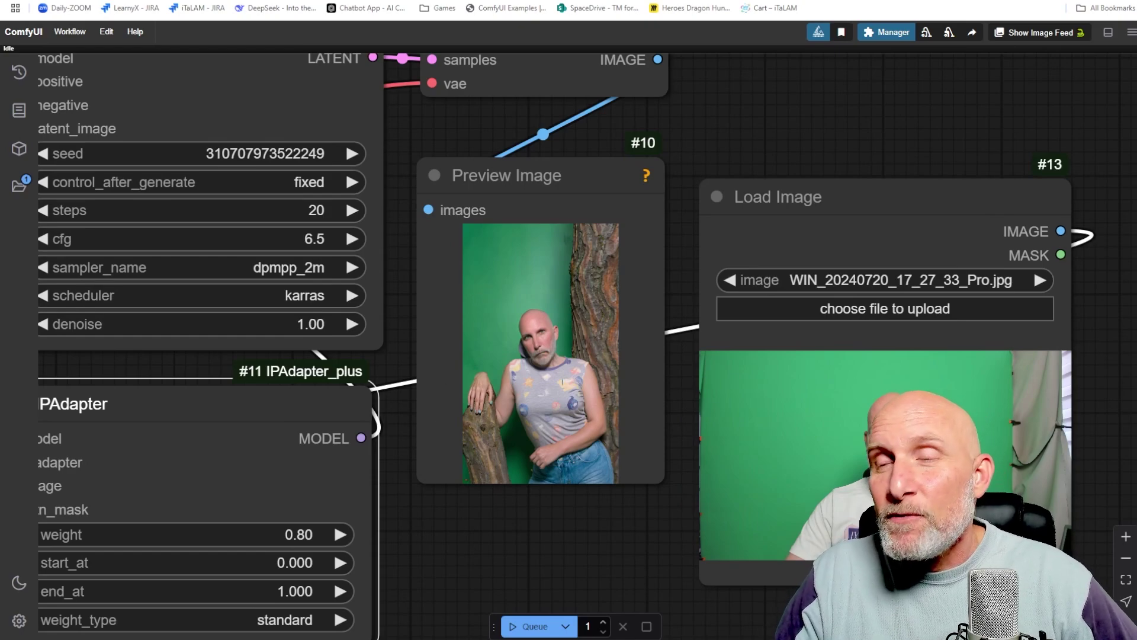
scroll(568, 380, "up", 2)
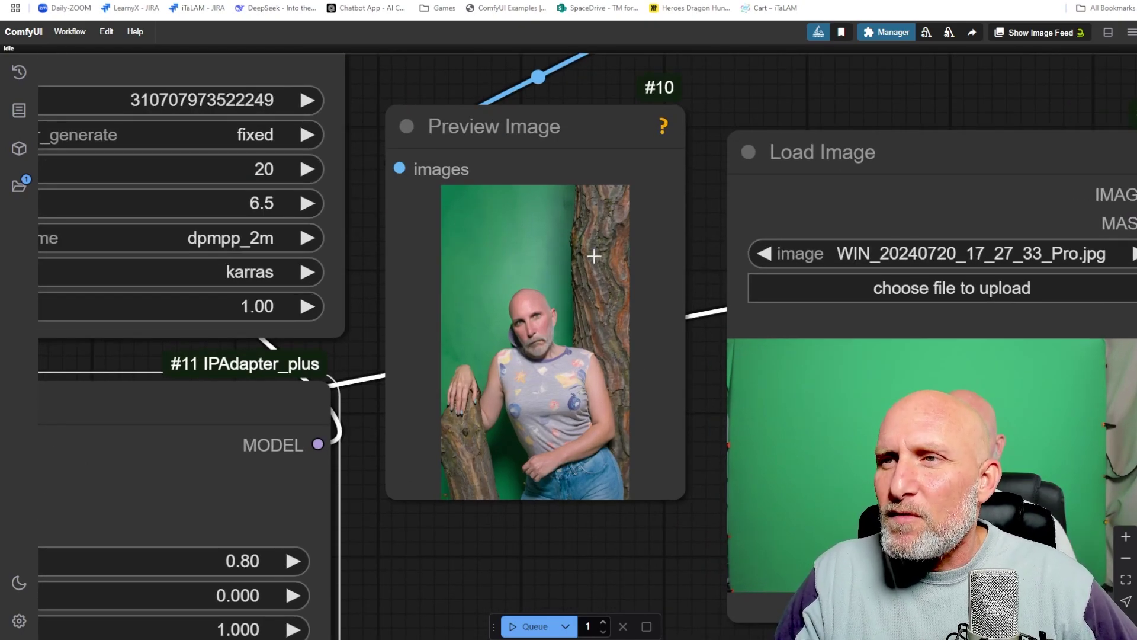
- Add the Comfy Core Image Crop node and place it below the Load Image node
scroll(571, 564, "down", 3)
left_click_drag(923, 544, 598, 419)
double_click(256, 480)
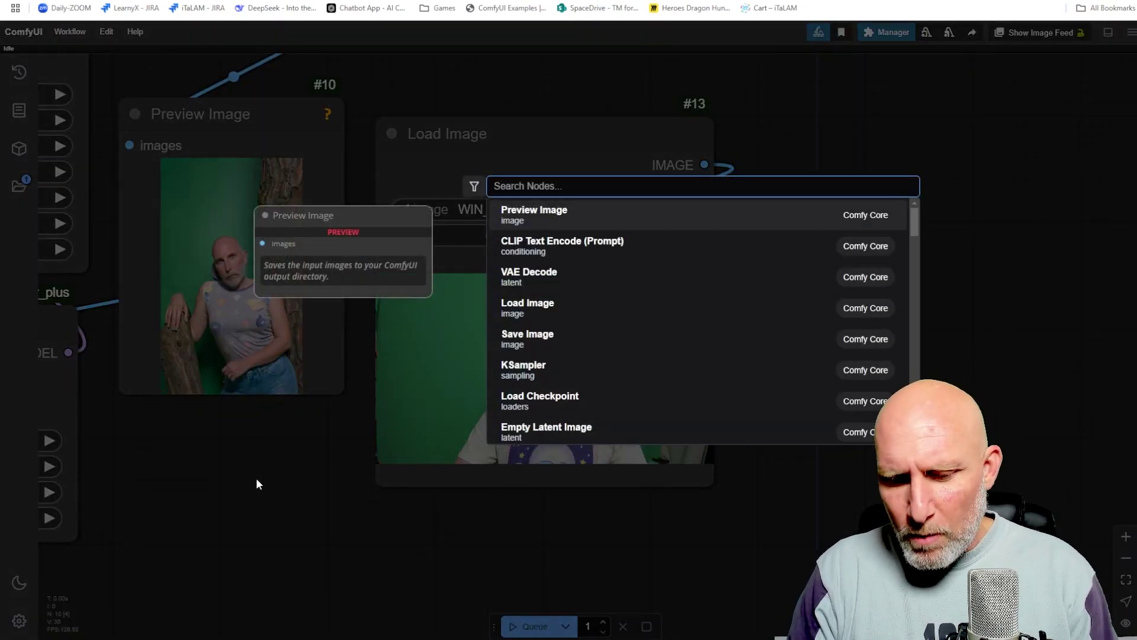
type("crop")
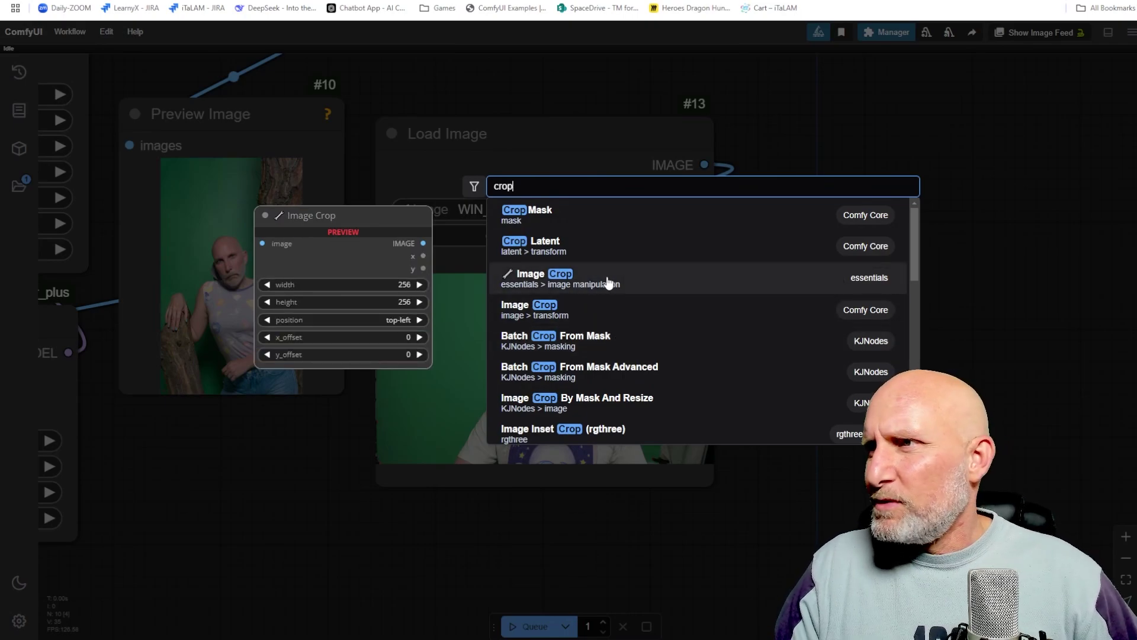
left_click(604, 310)
scroll(526, 355, "down", 3)
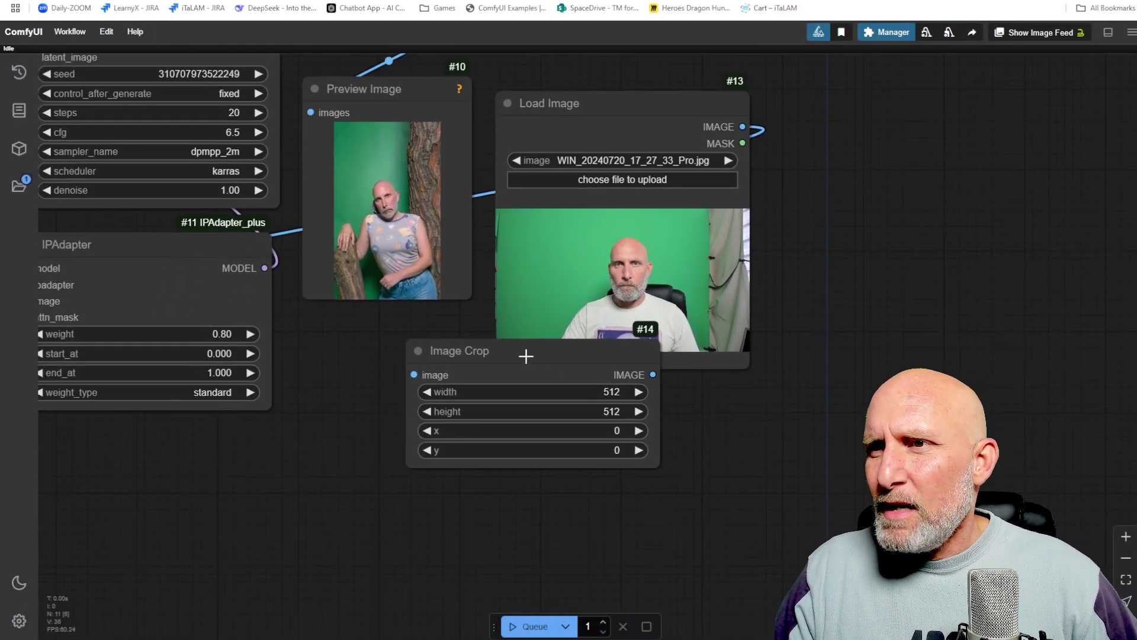
left_click_drag(526, 356, 502, 438)
- Feed the loaded photo into the Image Crop node and attach a Preview Image node to the crop's output
left_click_drag(742, 127, 426, 446)
left_click_drag(632, 457, 716, 471)
left_click(734, 568)
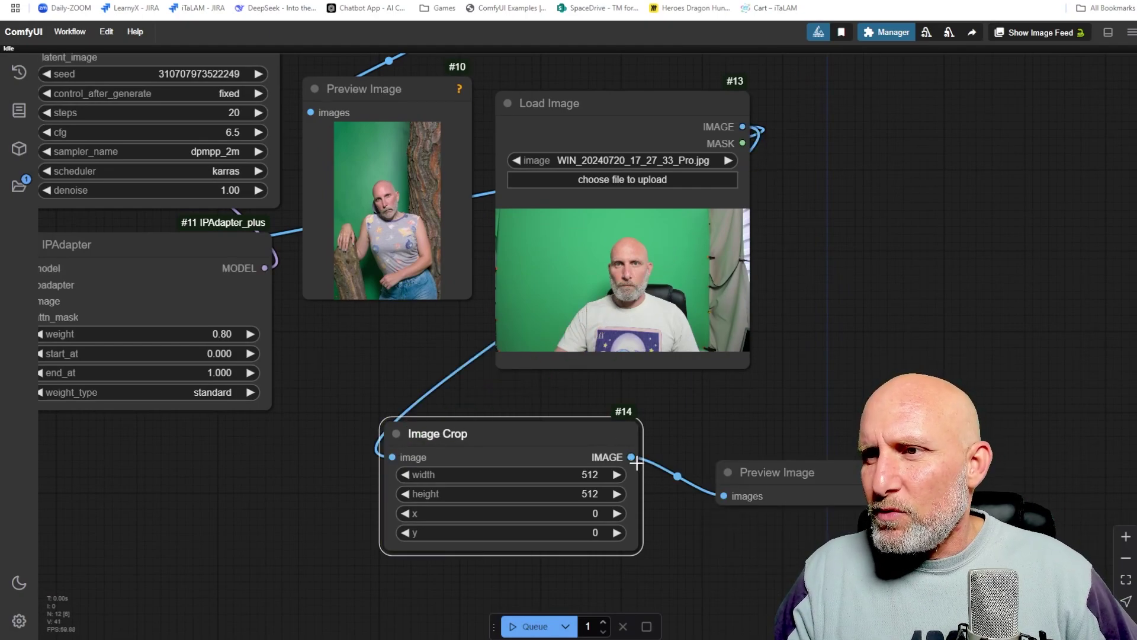
- Connect the Image Crop node's output to the IPAdapter's image input
left_click_drag(631, 456, 225, 468)
left_click_drag(113, 452, 266, 475)
scroll(267, 475, "up", 1)
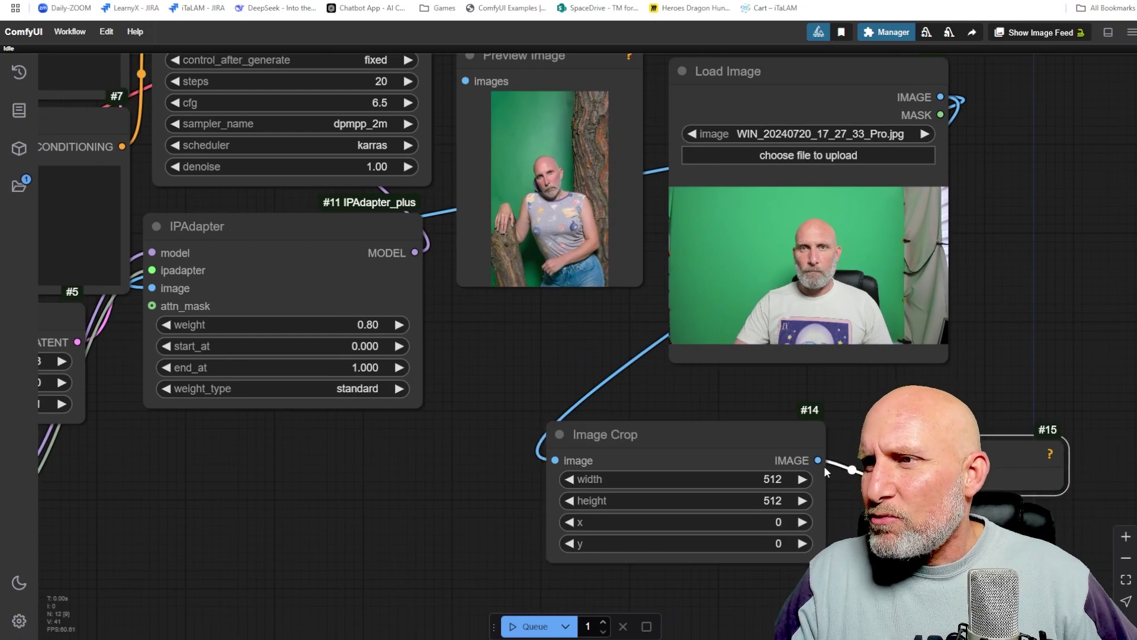
left_click_drag(818, 461, 170, 290)
left_click_drag(623, 335, 418, 353)
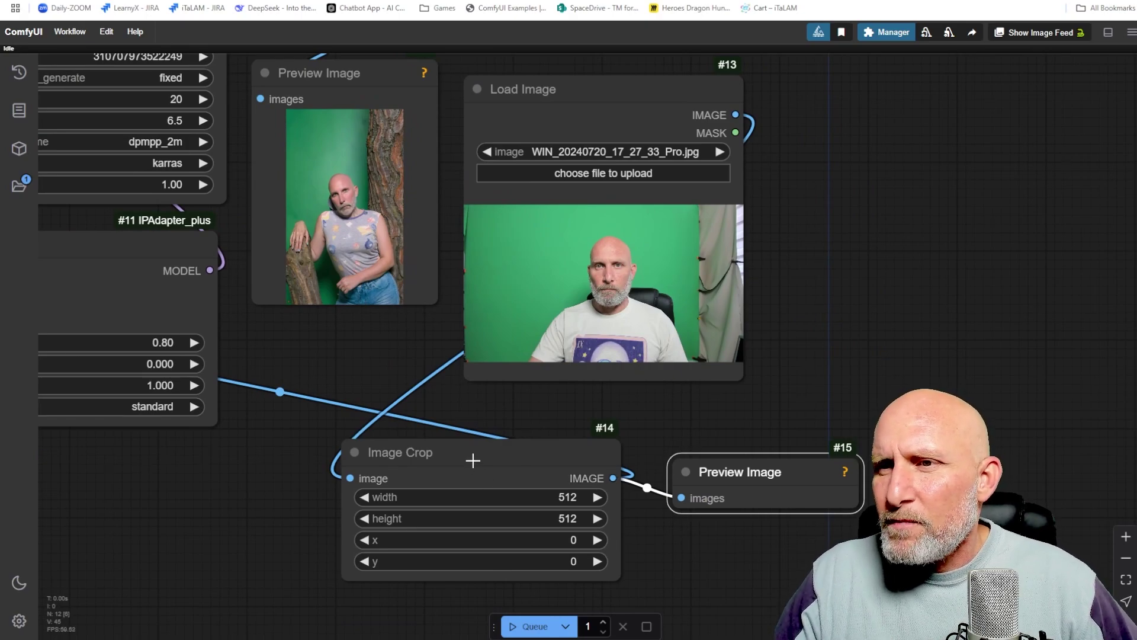
- Move the Image Crop node and its Preview Image node closer to the IPAdapter
left_click_drag(479, 452, 363, 452)
left_click_drag(707, 471, 604, 446)
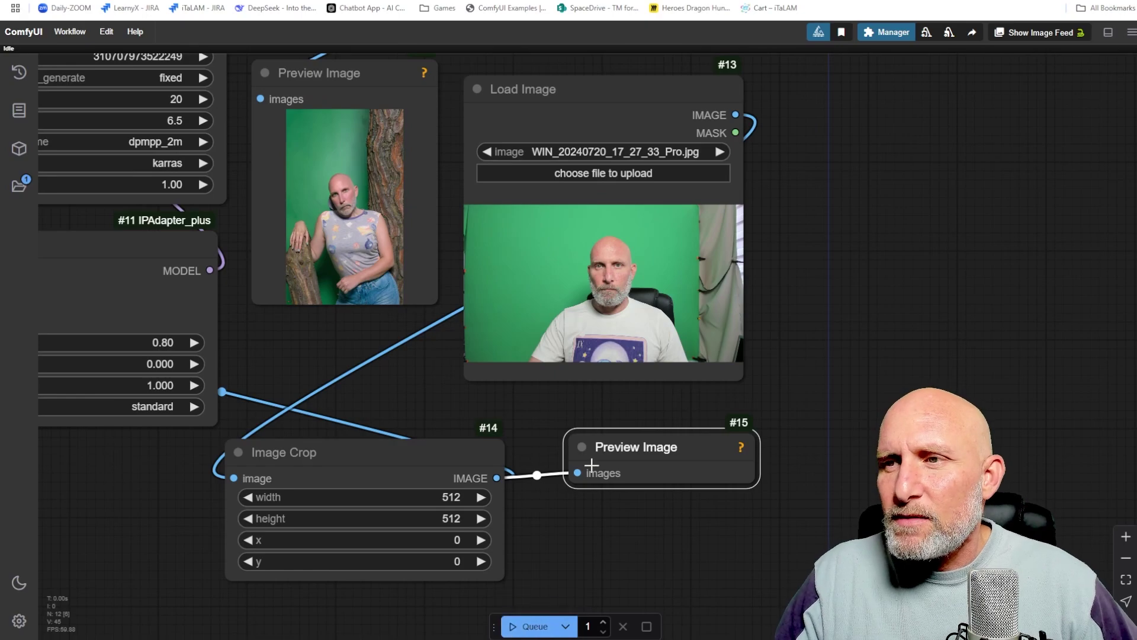
scroll(584, 499, "down", 4)
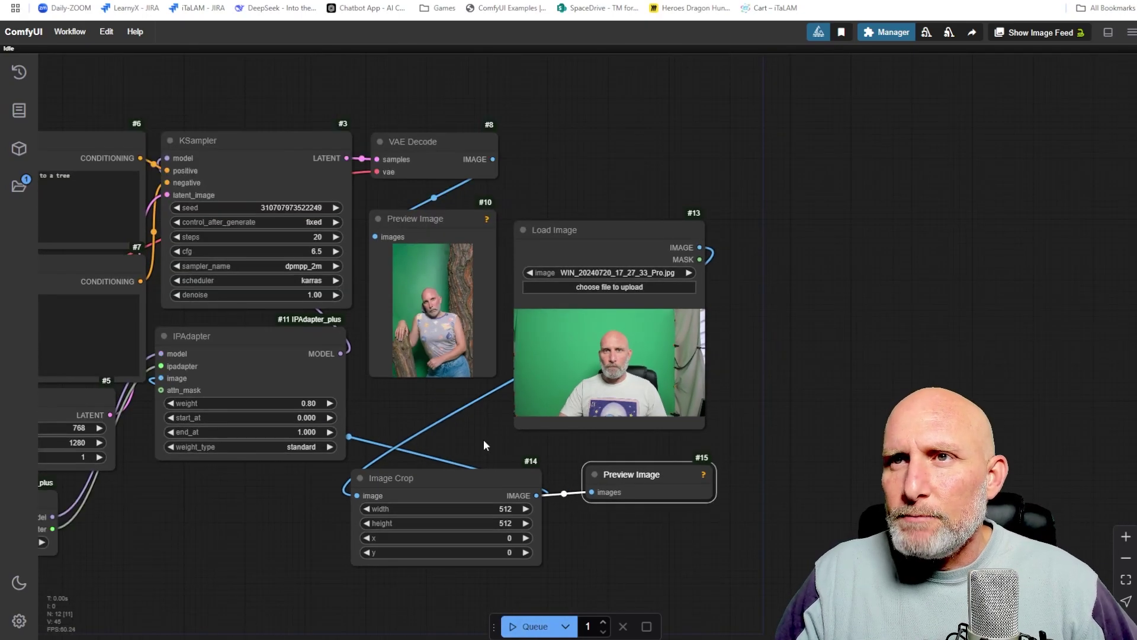
- Bypass the KSampler and run the workflow to preview only the cropped image
right_click(228, 131)
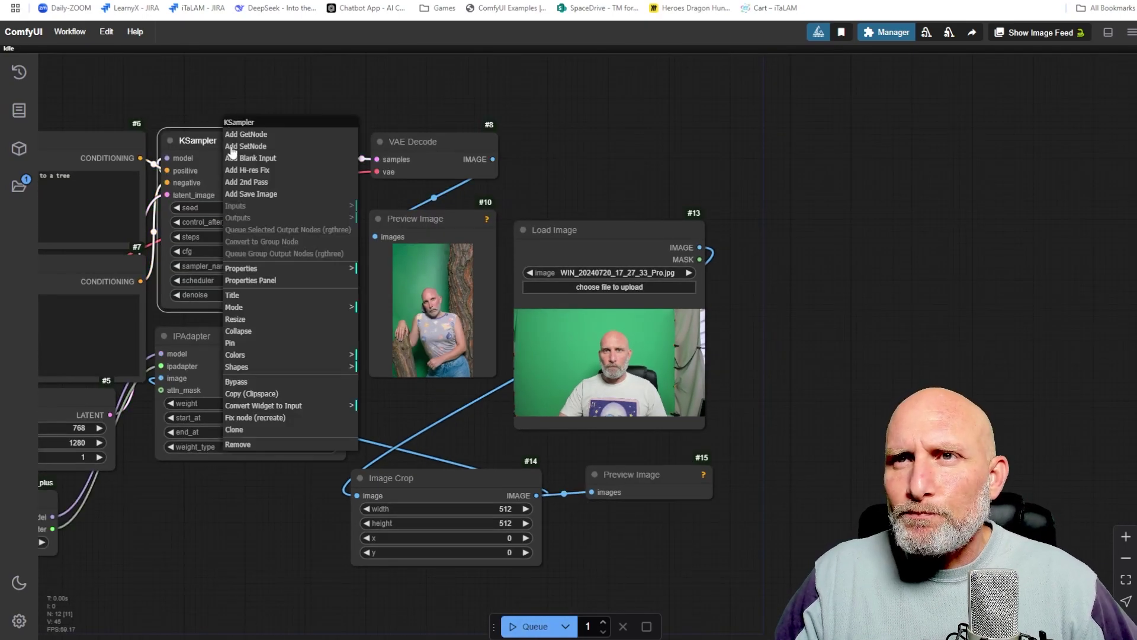
left_click(238, 380)
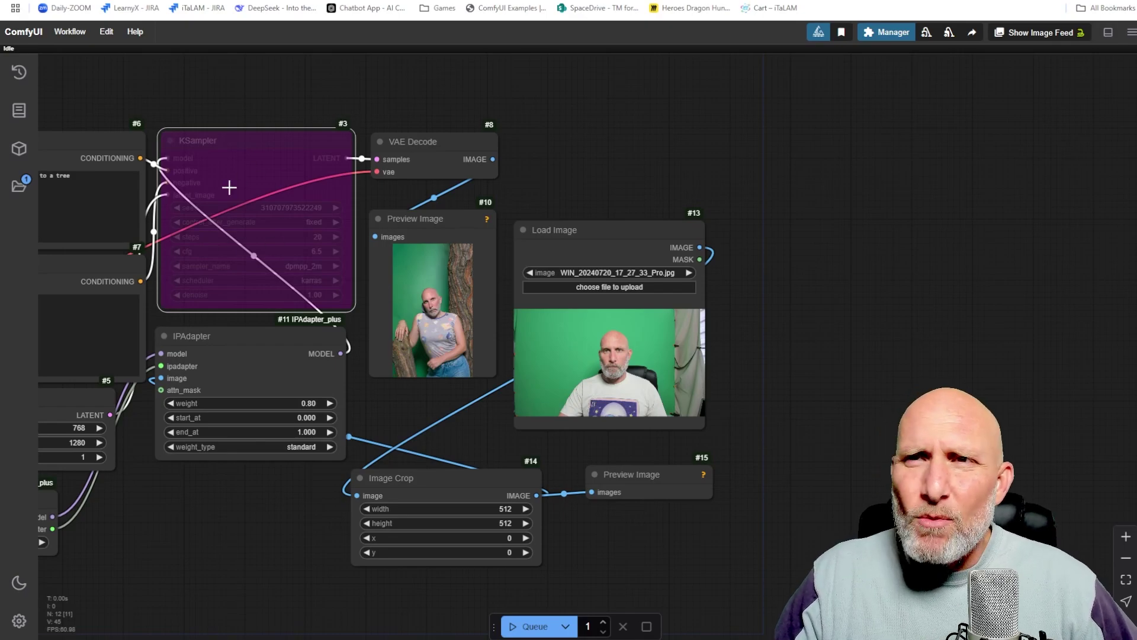
left_click_drag(678, 588, 658, 518)
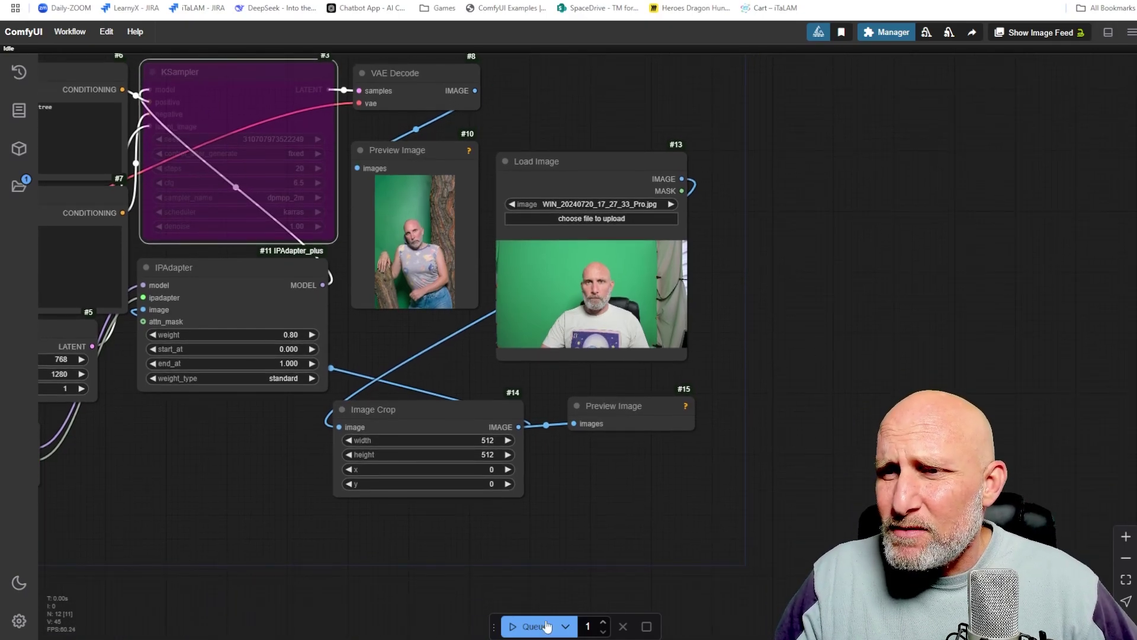
left_click(535, 626)
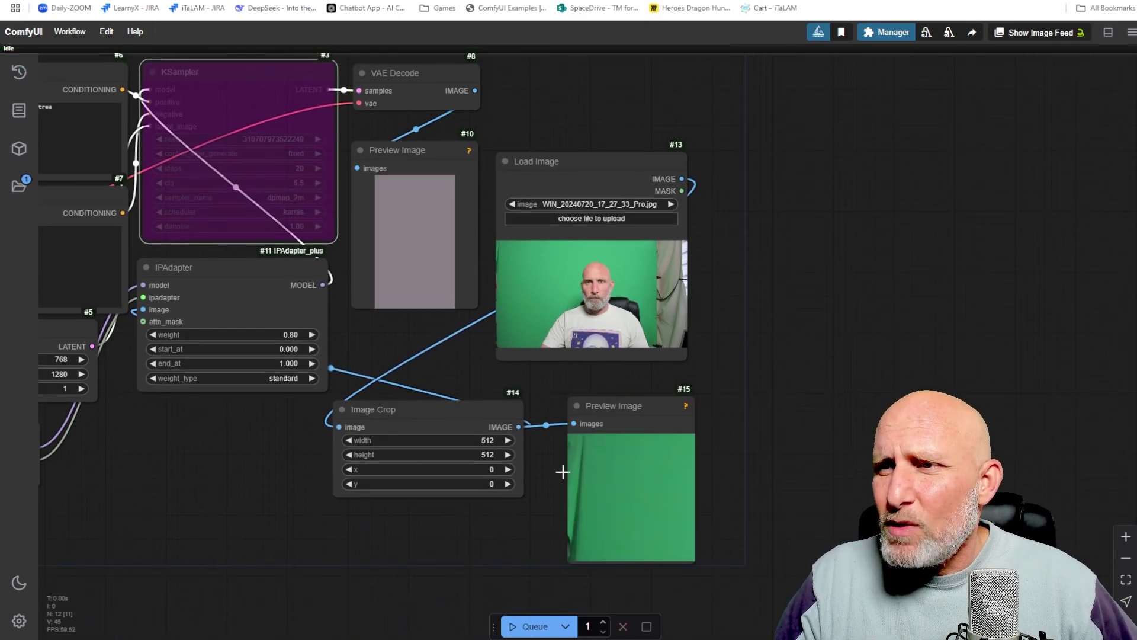
- Set the Image Crop's x and y offsets to 500 each, rerunning the workflow after each change to check the crop
left_click(483, 469)
type("5")
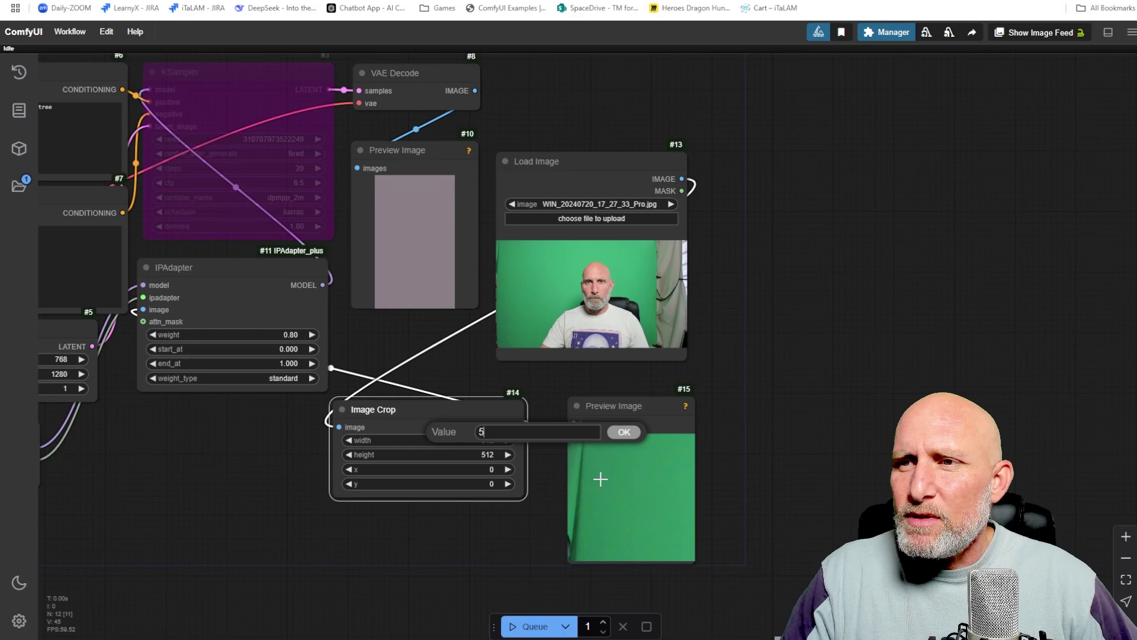
type("00")
key("Return")
left_click(532, 626)
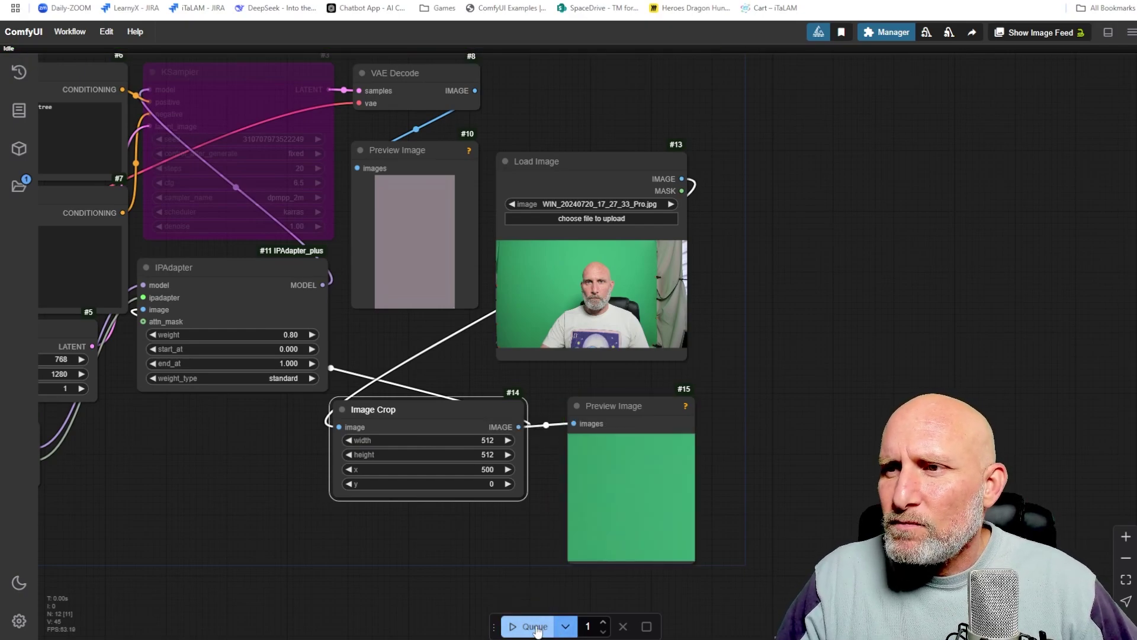
left_click(486, 484)
type("500")
key("Return")
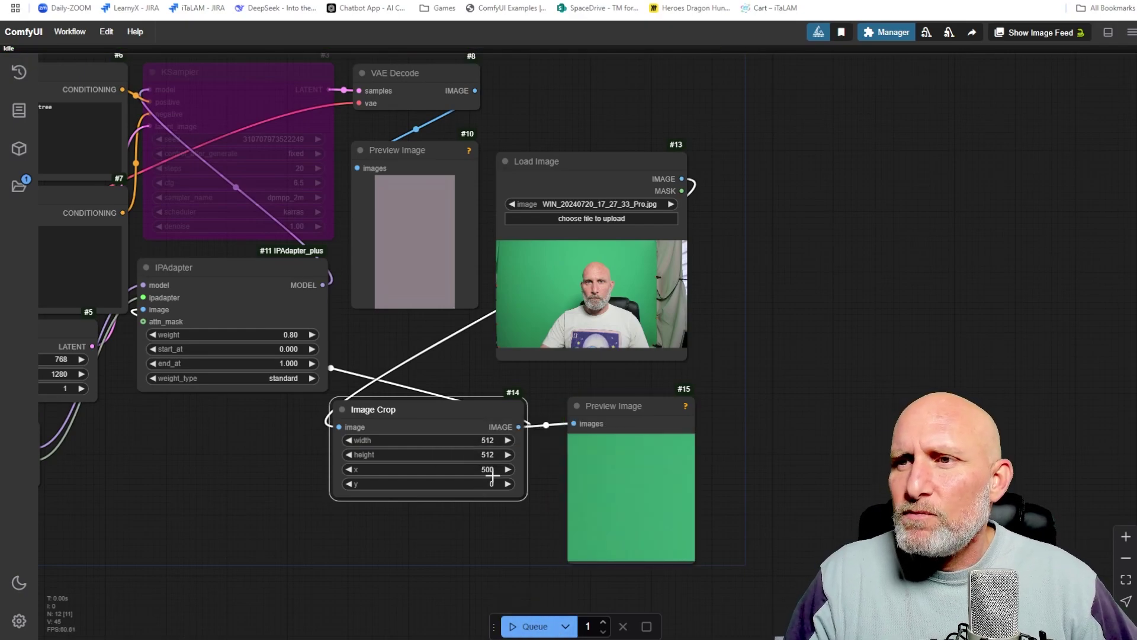
left_click(533, 626)
- Raise the Image Crop's x and y offsets to 600 each, rerunning the workflow after each change
left_click(474, 469)
type("600")
key("Return")
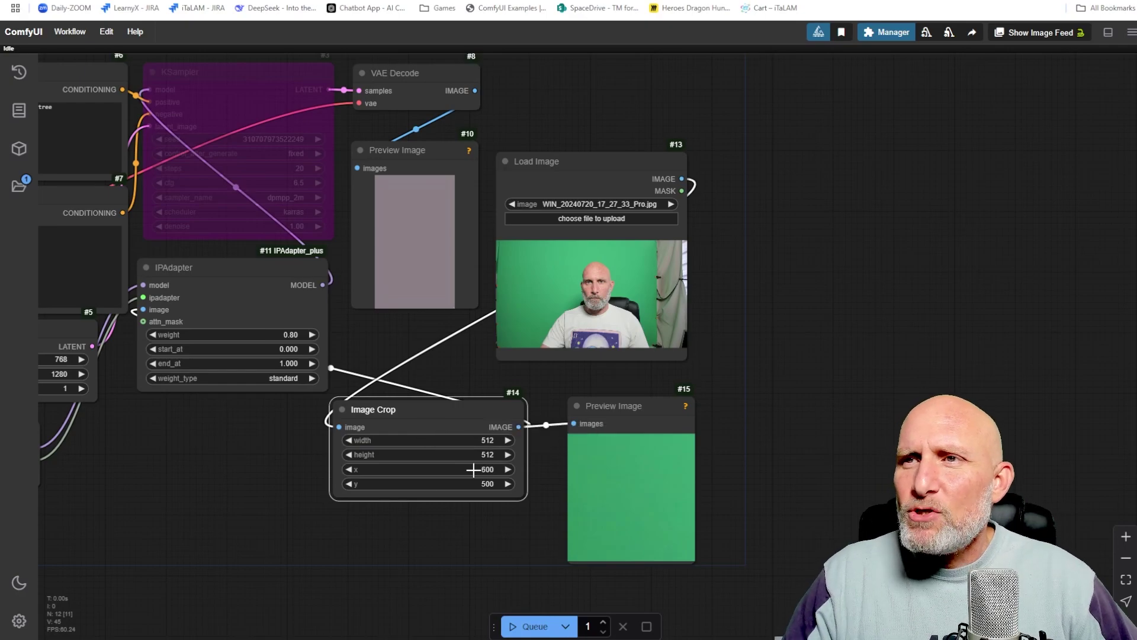
left_click(533, 626)
left_click(483, 484)
type("600")
key("Return")
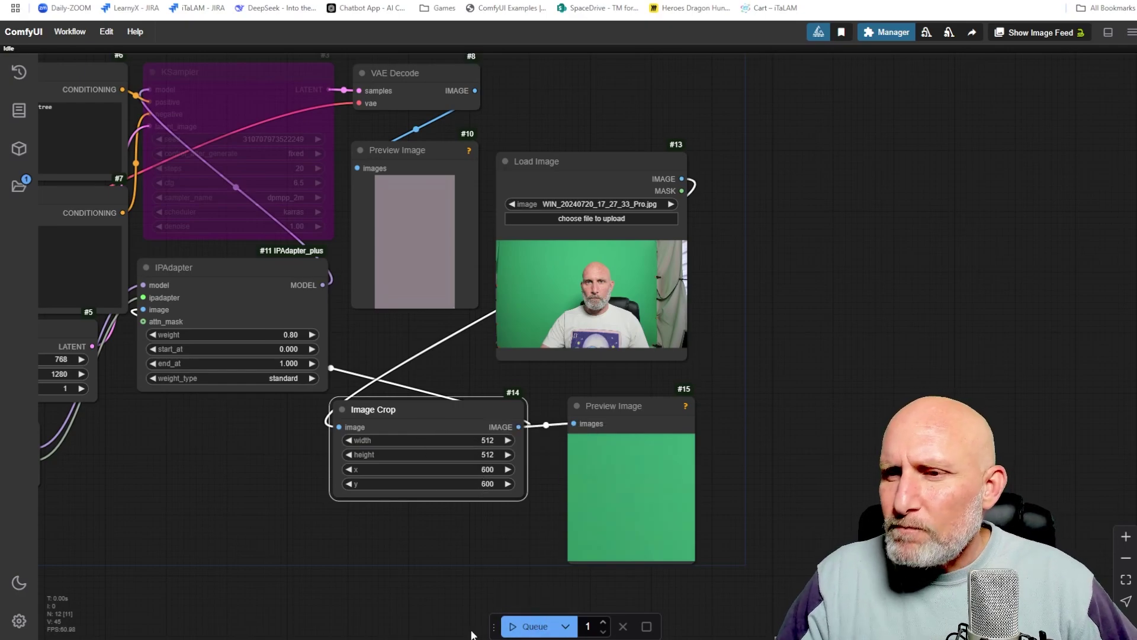
left_click(533, 626)
- Set the Image Crop's x offset to 1000 and its width and height to 1024, and rerun the workflow
left_click(484, 469)
type("1000")
key("Return")
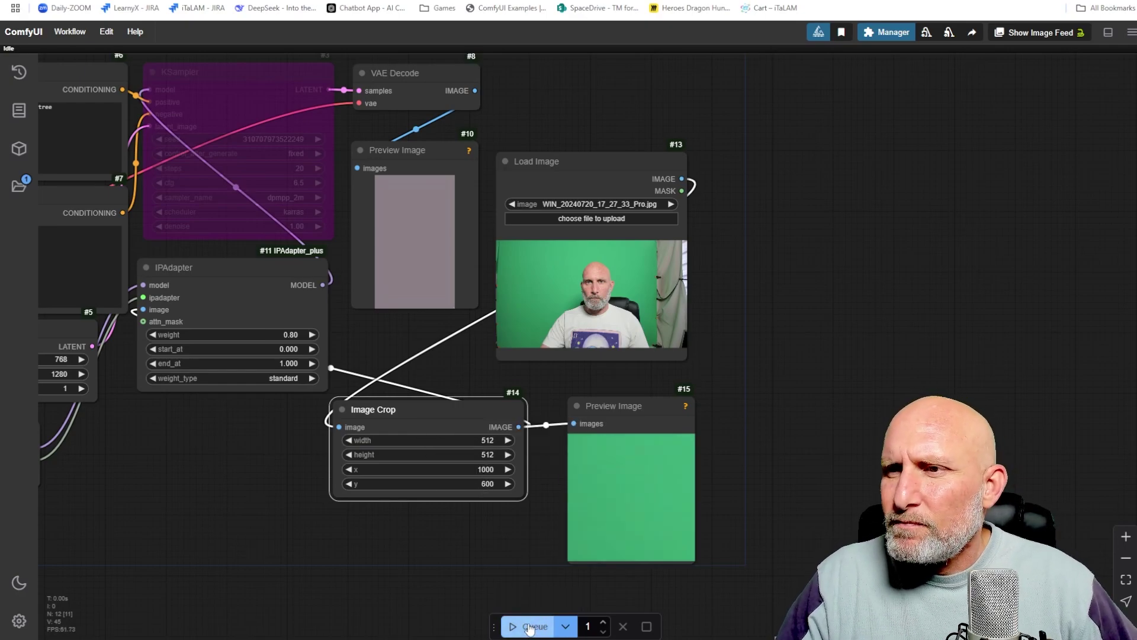
left_click(484, 440)
type("1024")
left_click(483, 454)
type("1024")
key("Return")
left_click(533, 626)
- Raise the Image Crop's x offset to 1398 in stages, rerunning the workflow to check the face's position
left_click(484, 469)
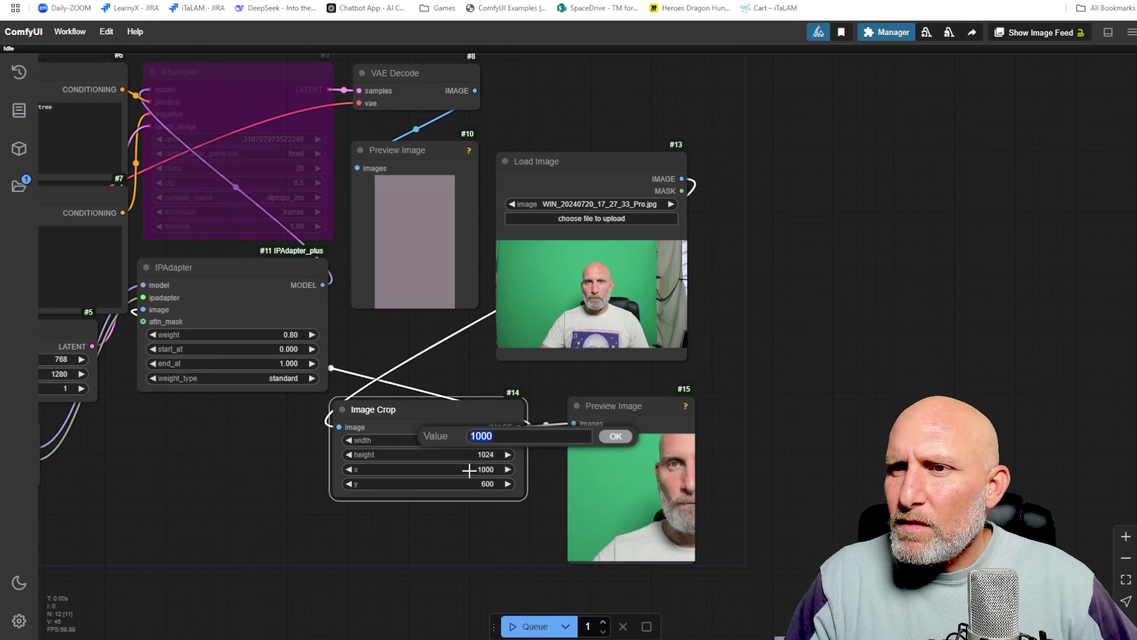
type("1200")
key("Return")
left_click(533, 626)
left_click(484, 469)
type("1400")
key("Return")
left_click(533, 626)
- Set the Image Crop's x offset to 1500 and rerun the workflow
left_click(484, 469)
type("1500")
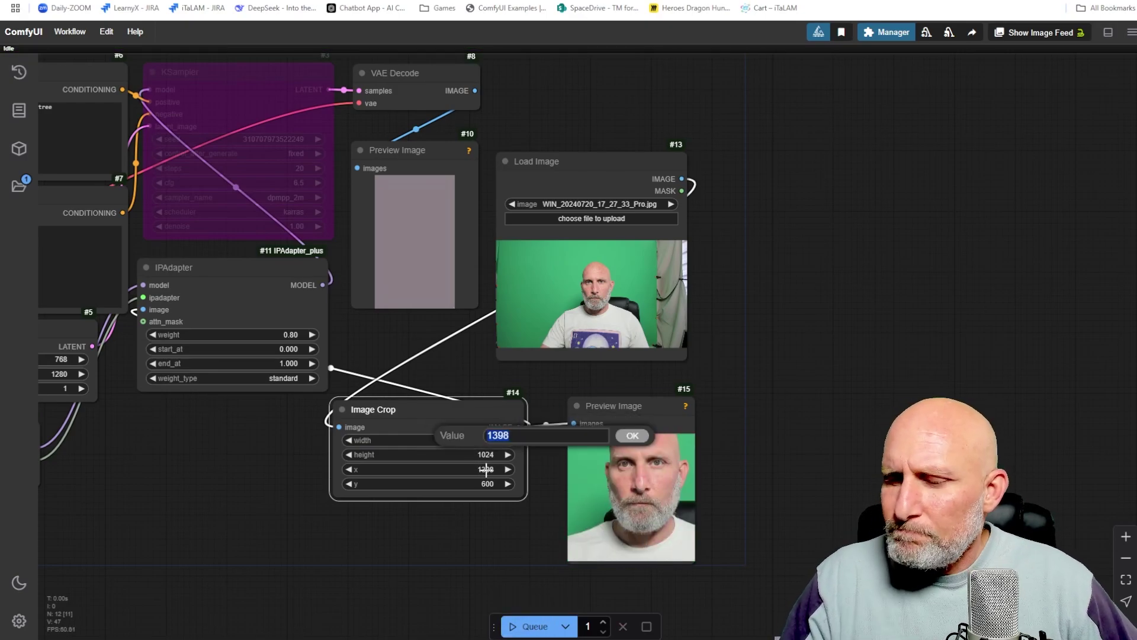
key("Return")
left_click(533, 626)
- Try a y offset of 800 for the Image Crop and rerun the workflow
left_click(484, 484)
type("800")
left_click(533, 626)
- Set the Image Crop's y offset to 400 and rerun the workflow to preview the framed face
left_click(484, 484)
type("400")
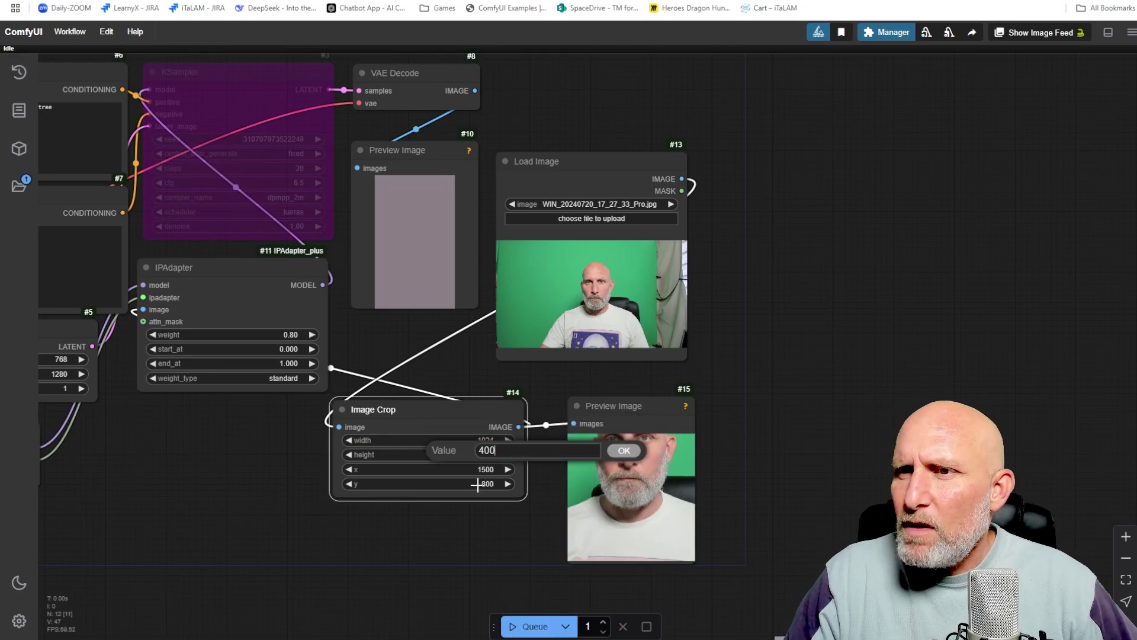
key("Return")
left_click(533, 626)
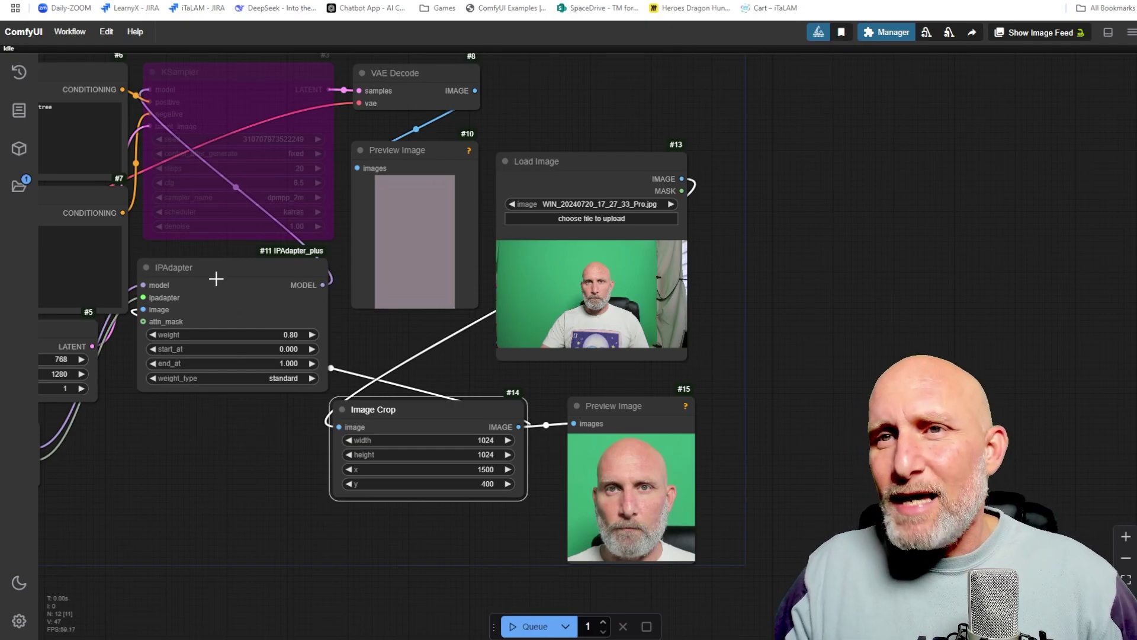
- Re-enable the bypassed KSampler and run the workflow with the cropped face as the reference
right_click(241, 113)
left_click(283, 321)
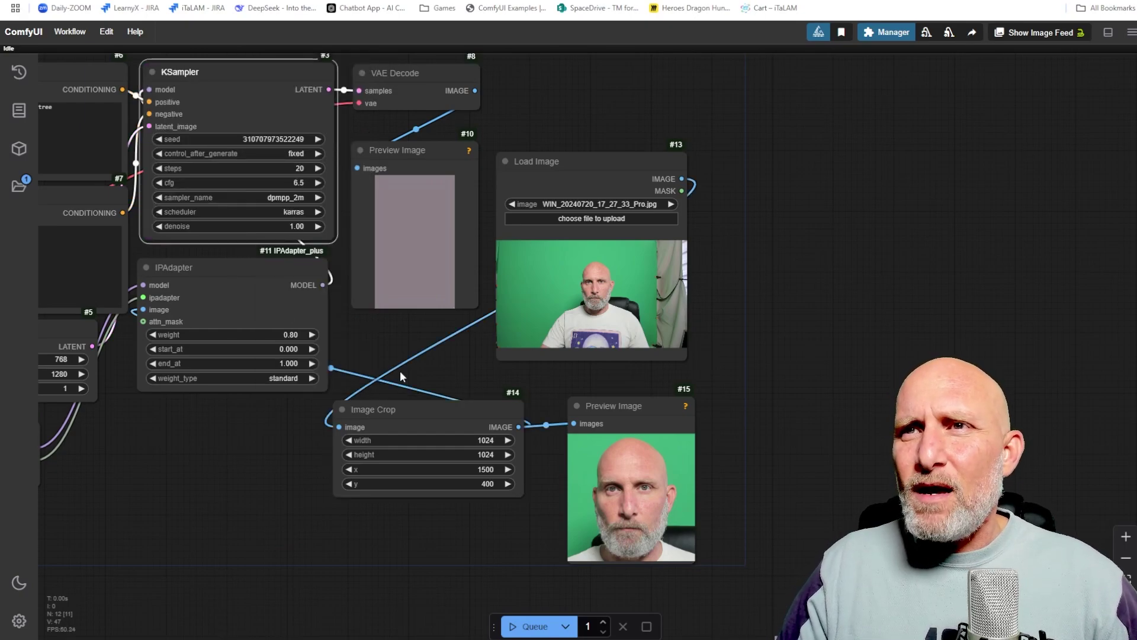
left_click(532, 626)
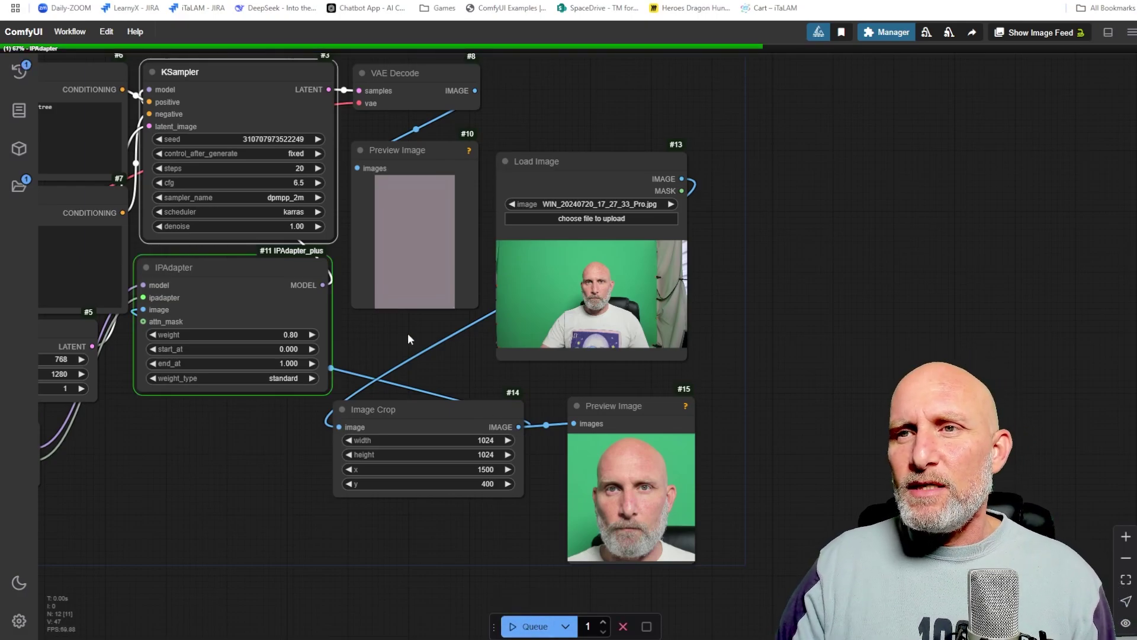
- Examine the newly generated portrait up close and compare it with the cropped face and the original photo
scroll(407, 333, "up", 10)
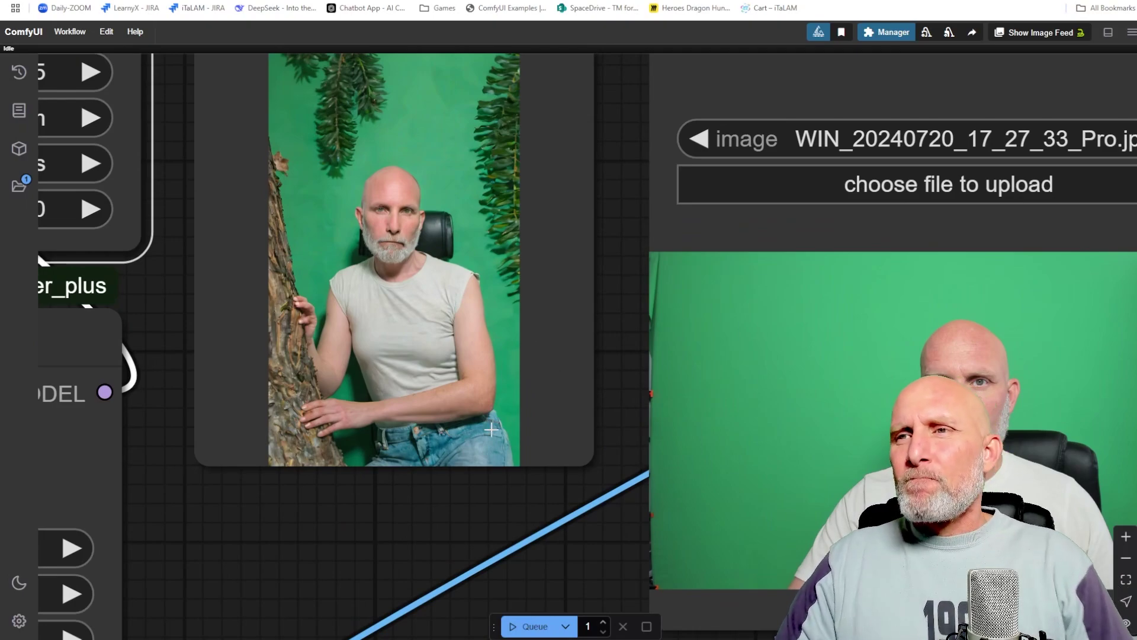
scroll(491, 429, "down", 10)
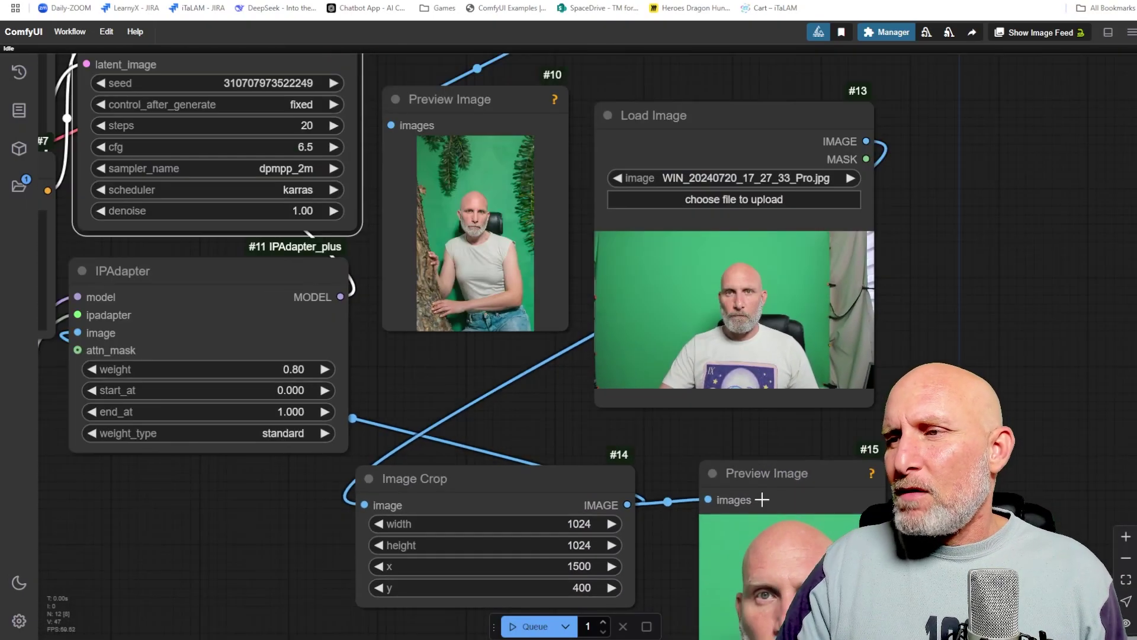
left_click_drag(816, 524, 793, 419)
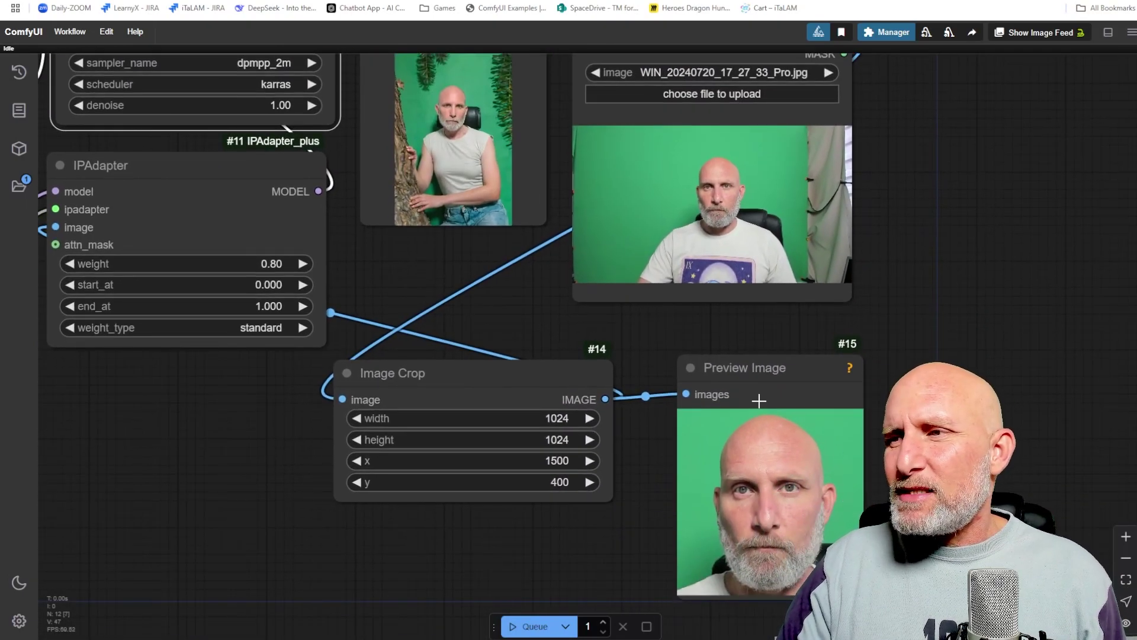
left_click_drag(524, 316, 524, 509)
scroll(582, 261, "up", 5)
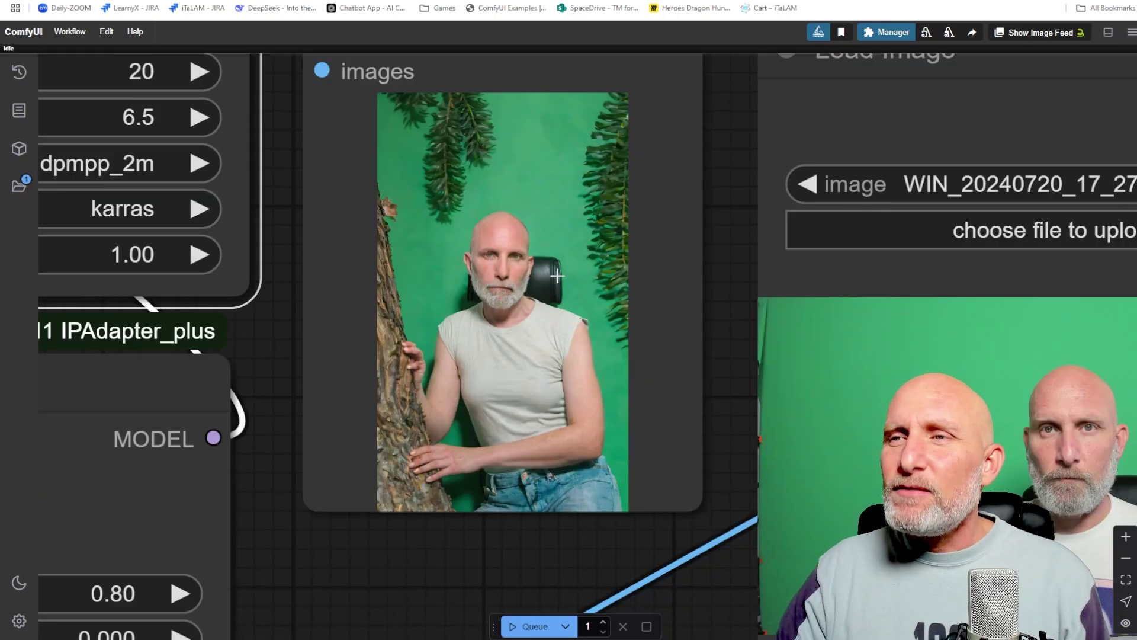
scroll(558, 355, "down", 3)
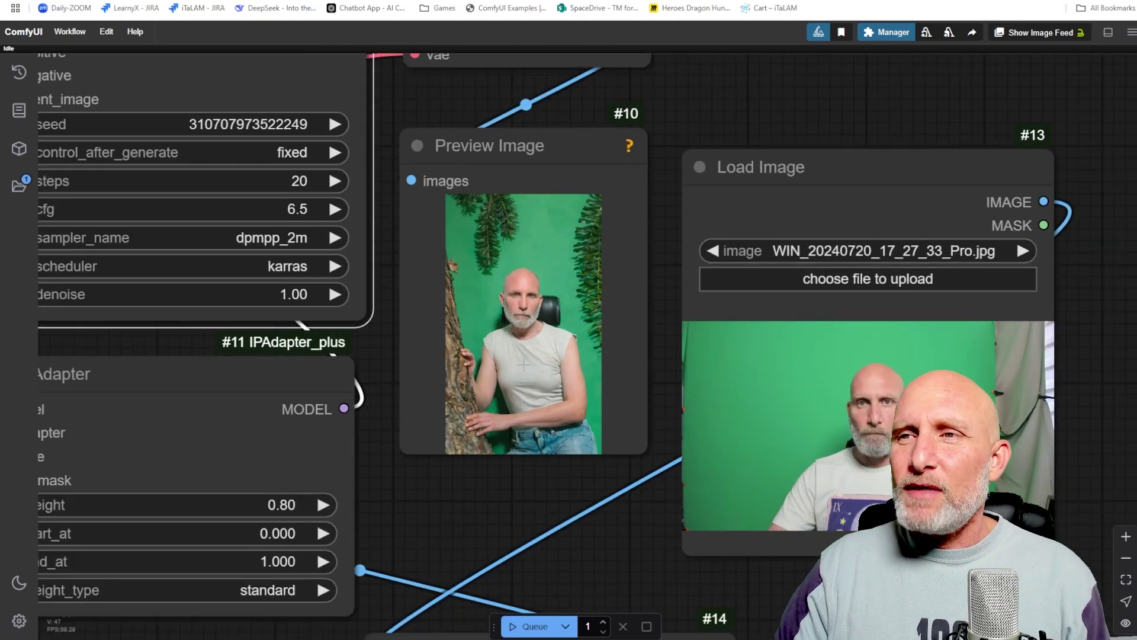
left_click_drag(491, 505, 529, 437)
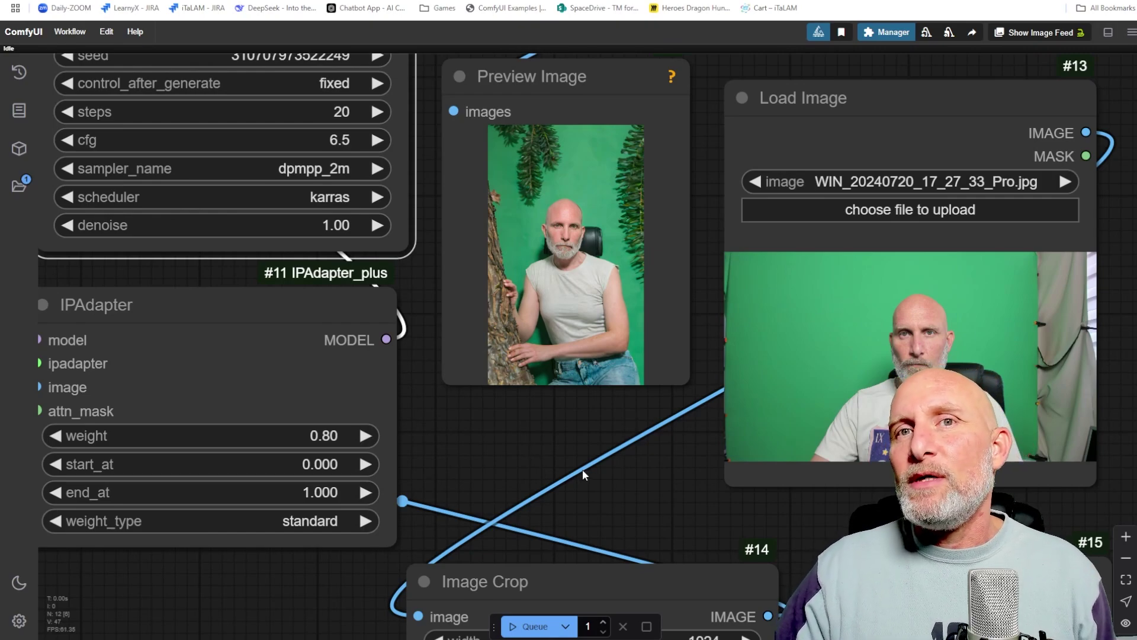
- Set the IPAdapter's weight type to "prompt is more important" and rerun the workflow
left_click(318, 517)
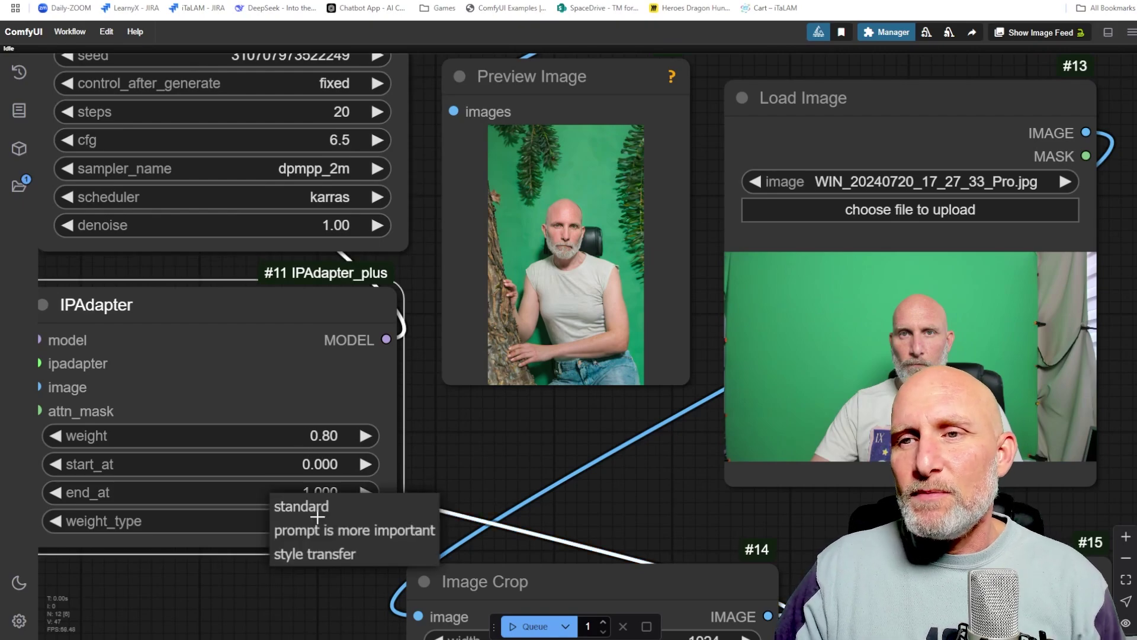
left_click(349, 531)
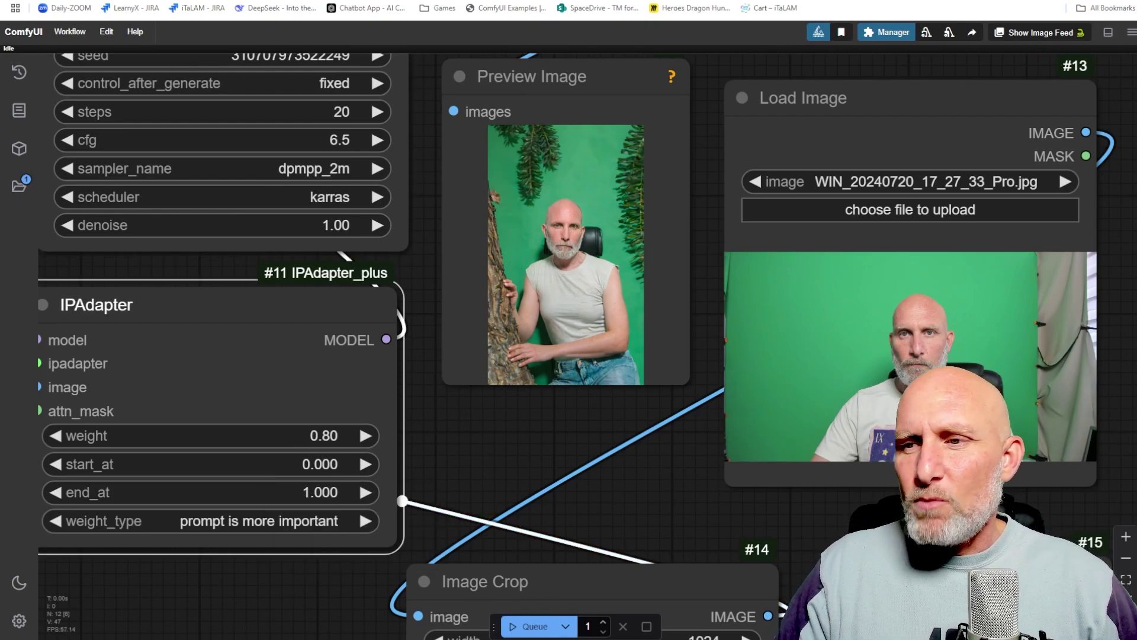
left_click(533, 626)
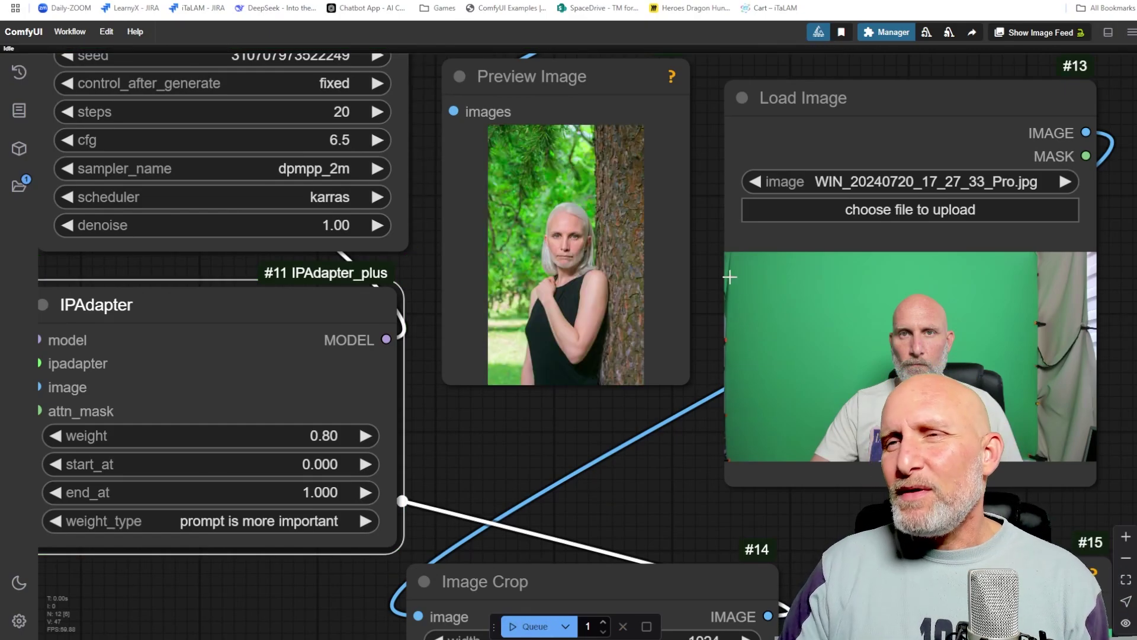
- Inspect the face and hair of the portrait generated with the new weight type
scroll(740, 320, "up", 8)
scroll(642, 332, "up", 6)
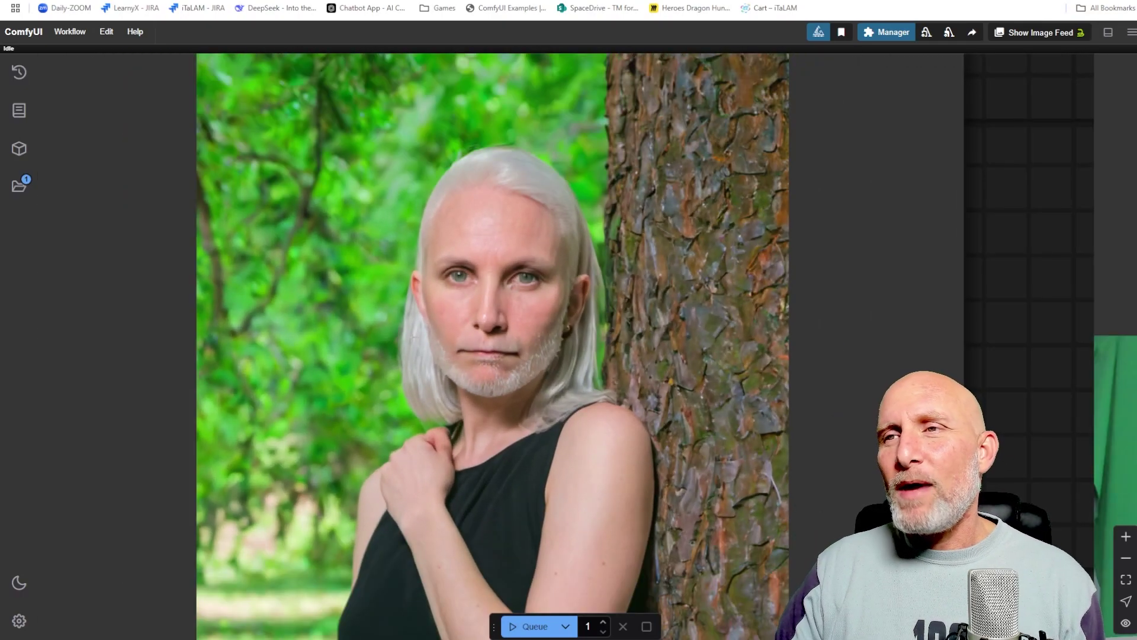
scroll(489, 278, "down", 4)
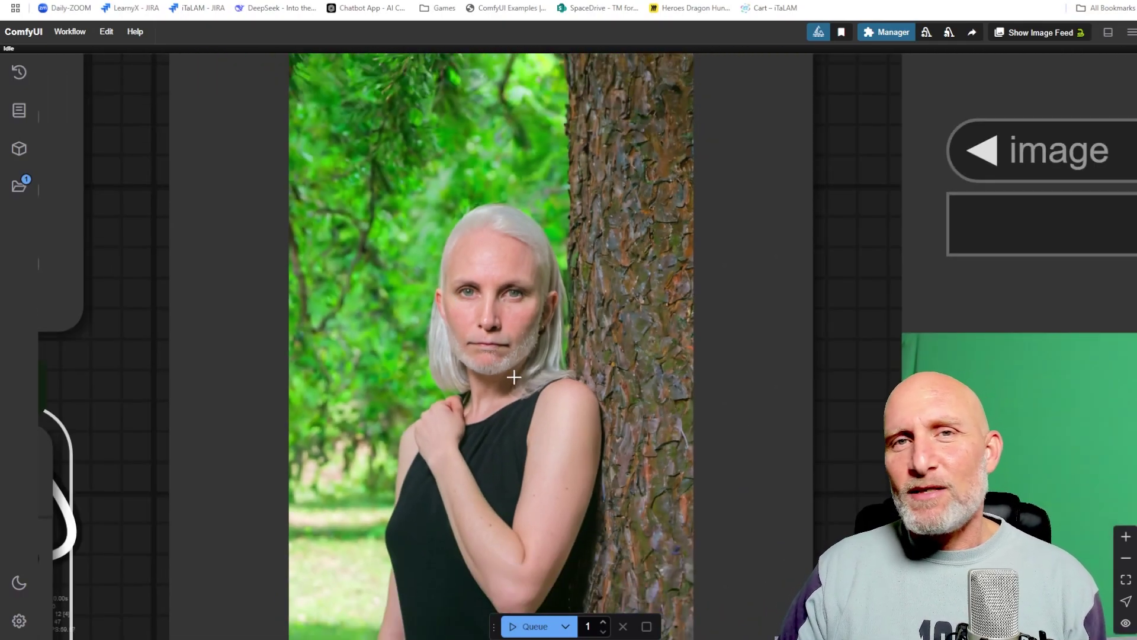
- Show the list of open and saved workflows beside the node graph
scroll(514, 377, "down", 12)
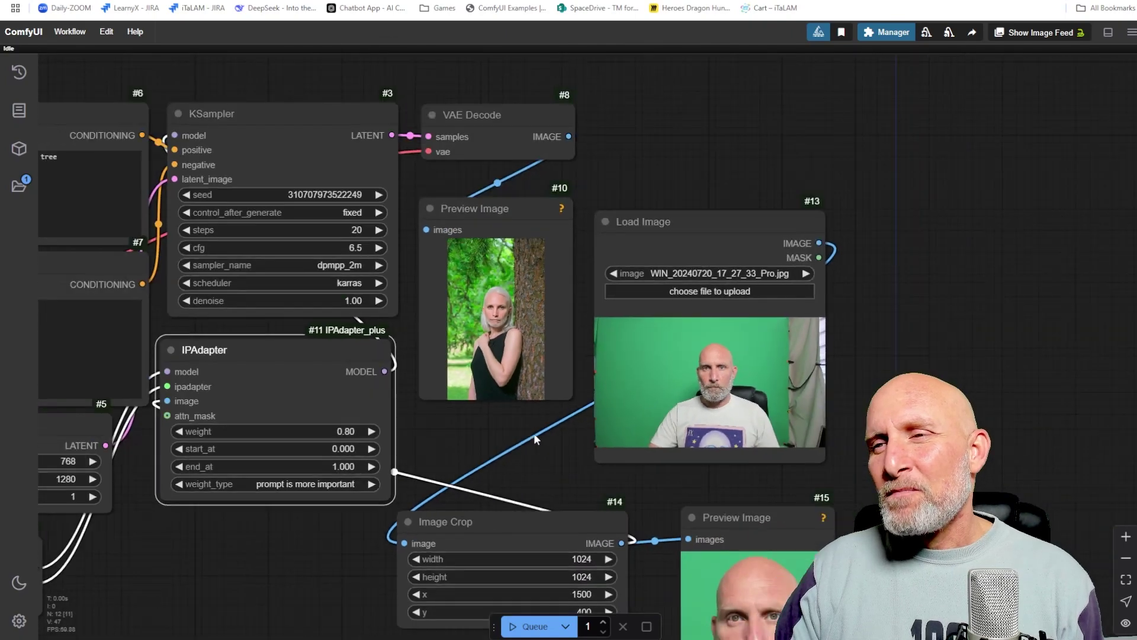
scroll(485, 446, "down", 1)
left_click_drag(486, 445, 623, 388)
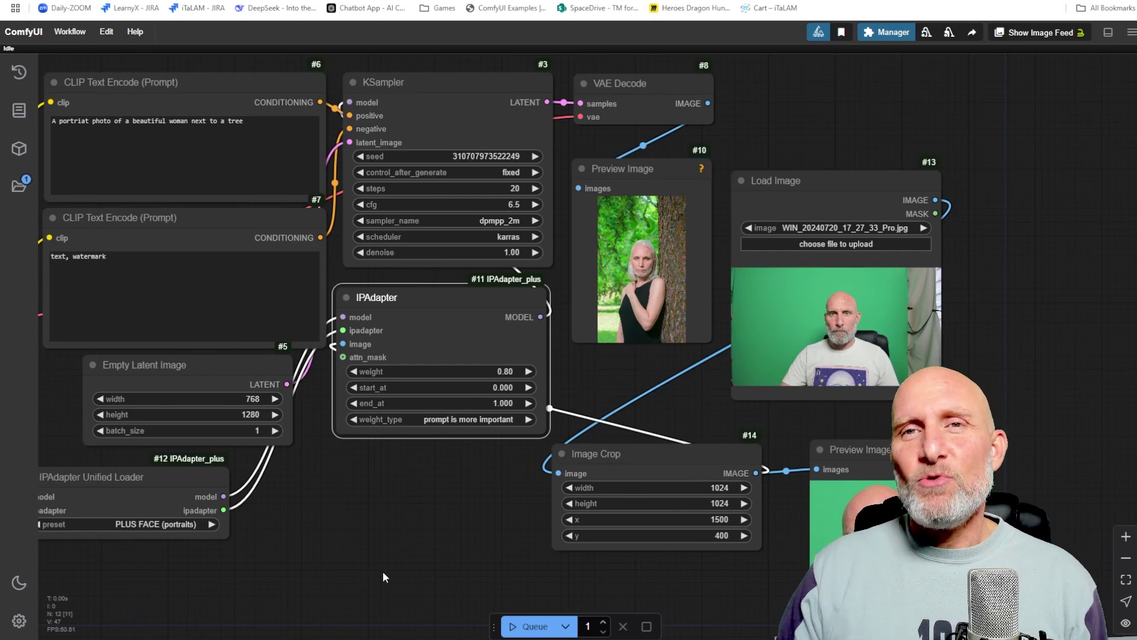
key("w")
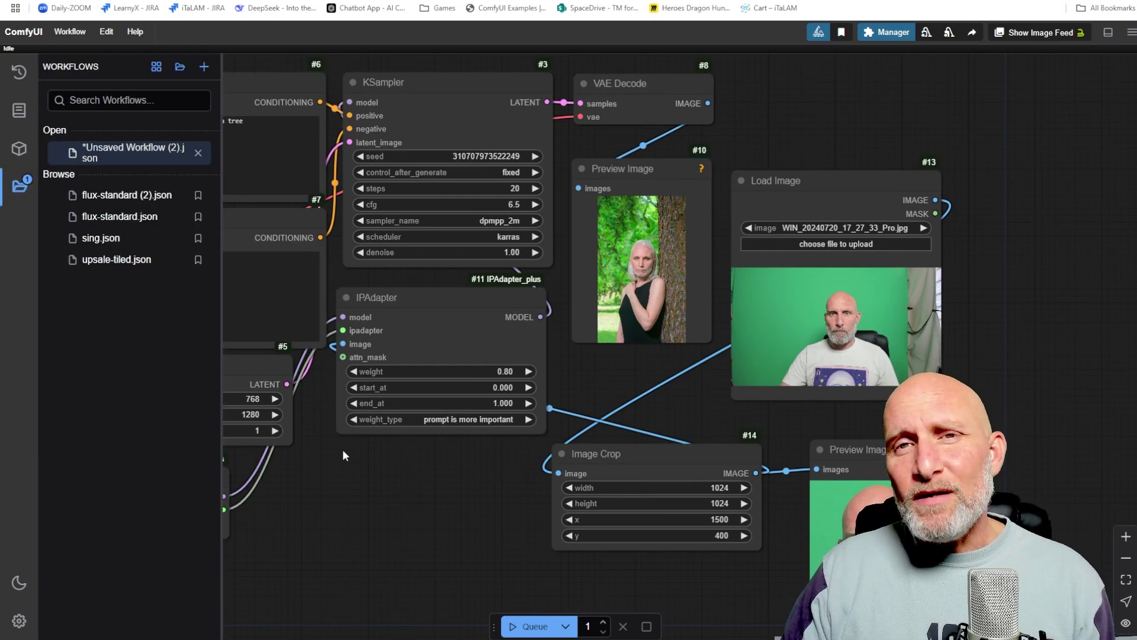
- Open the openart.ai workflow gallery from the ComfyUI Manager
left_click(886, 32)
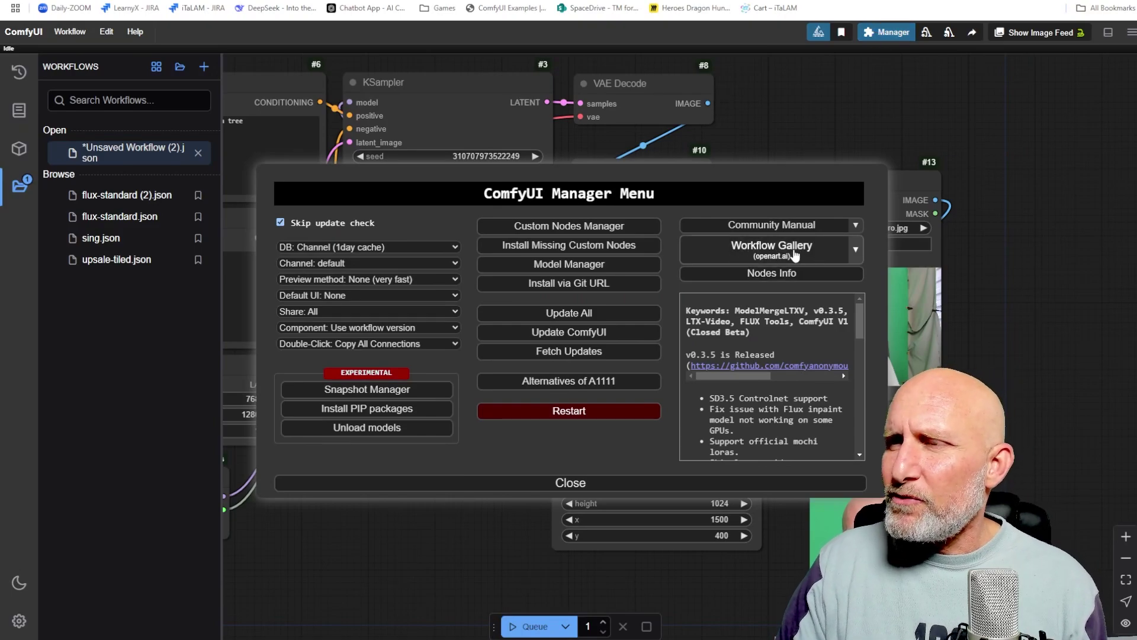
left_click(856, 250)
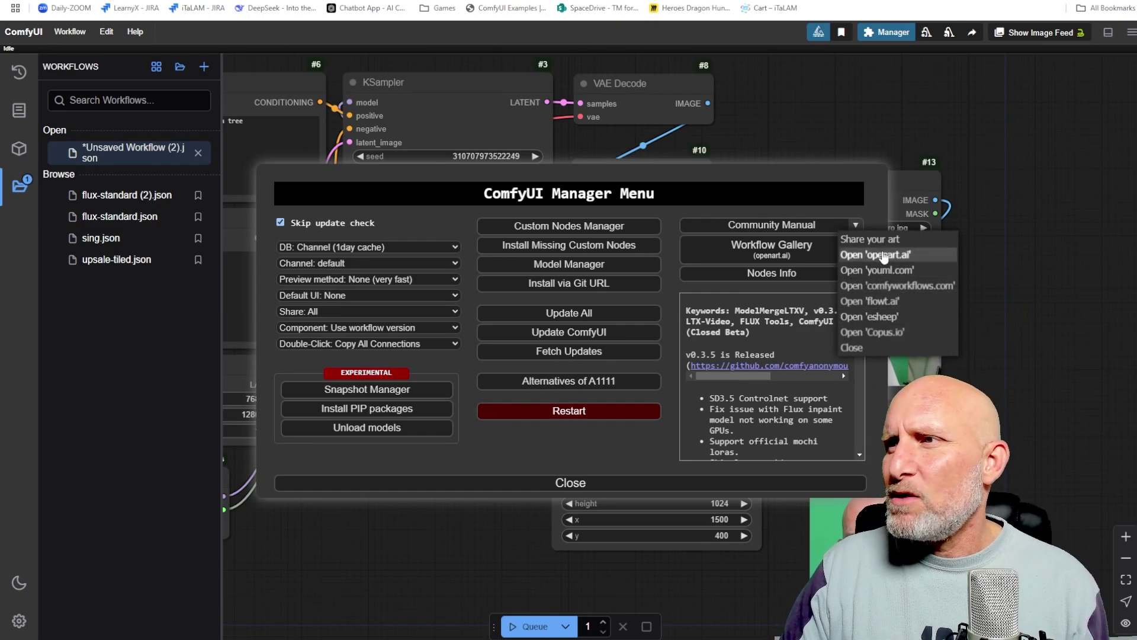
left_click(776, 252)
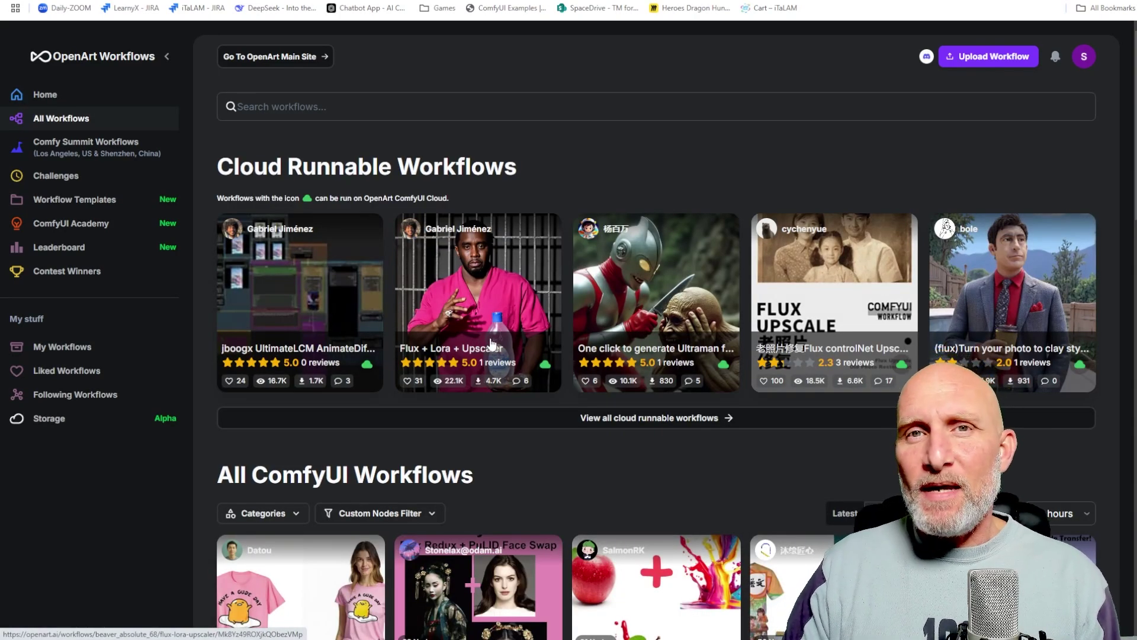
- Search the OpenArt workflows for "ipadapter"
left_click(329, 107)
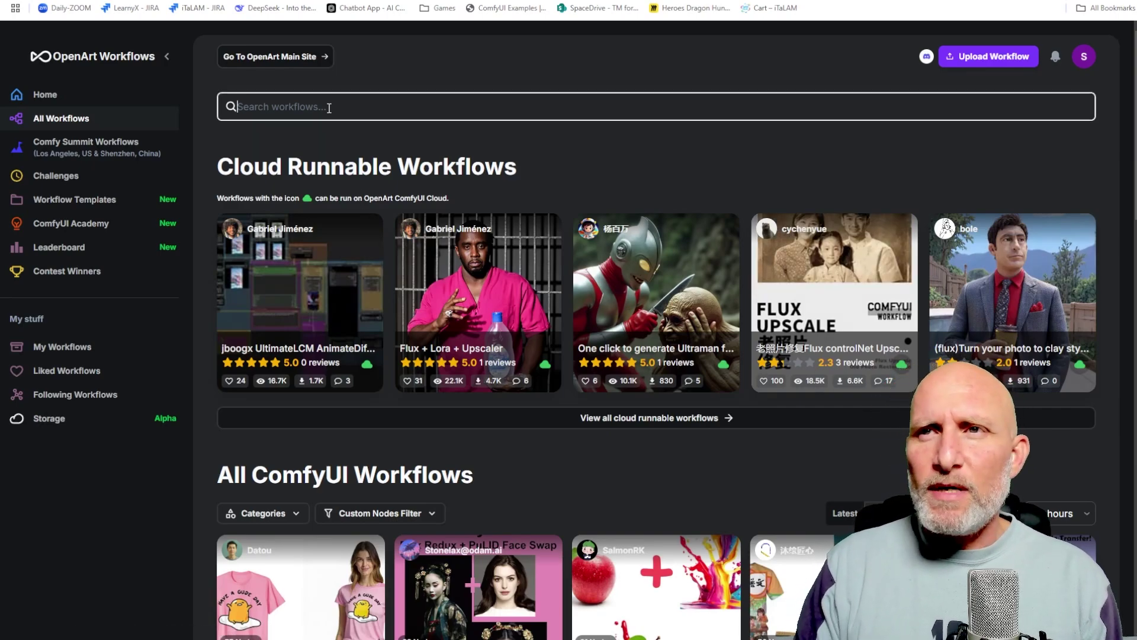
type("ipadap")
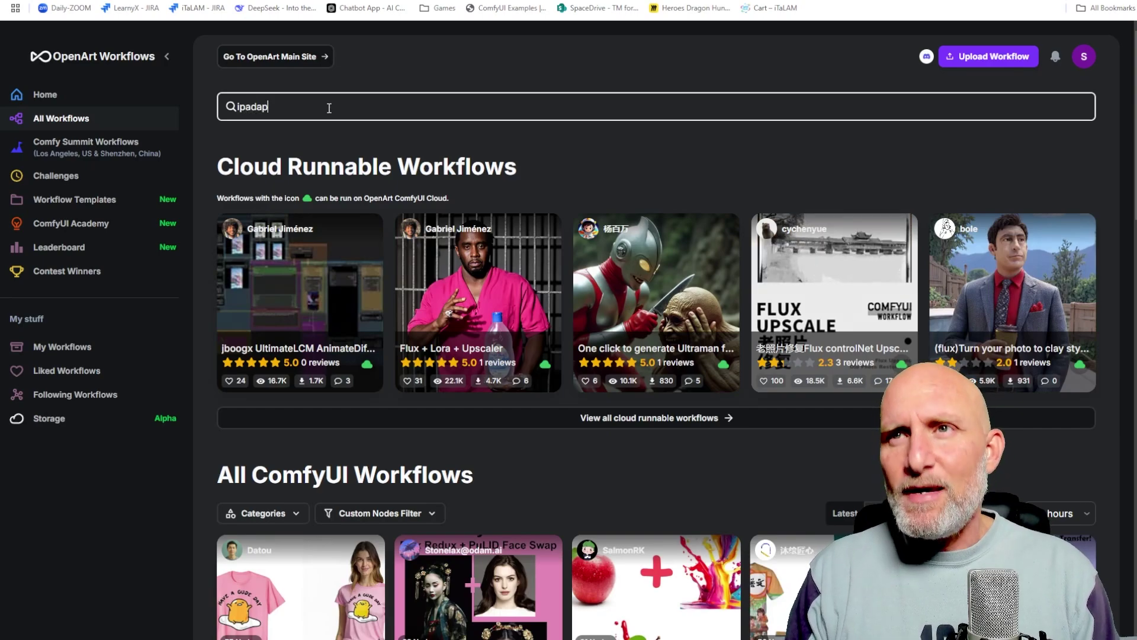
key("Return")
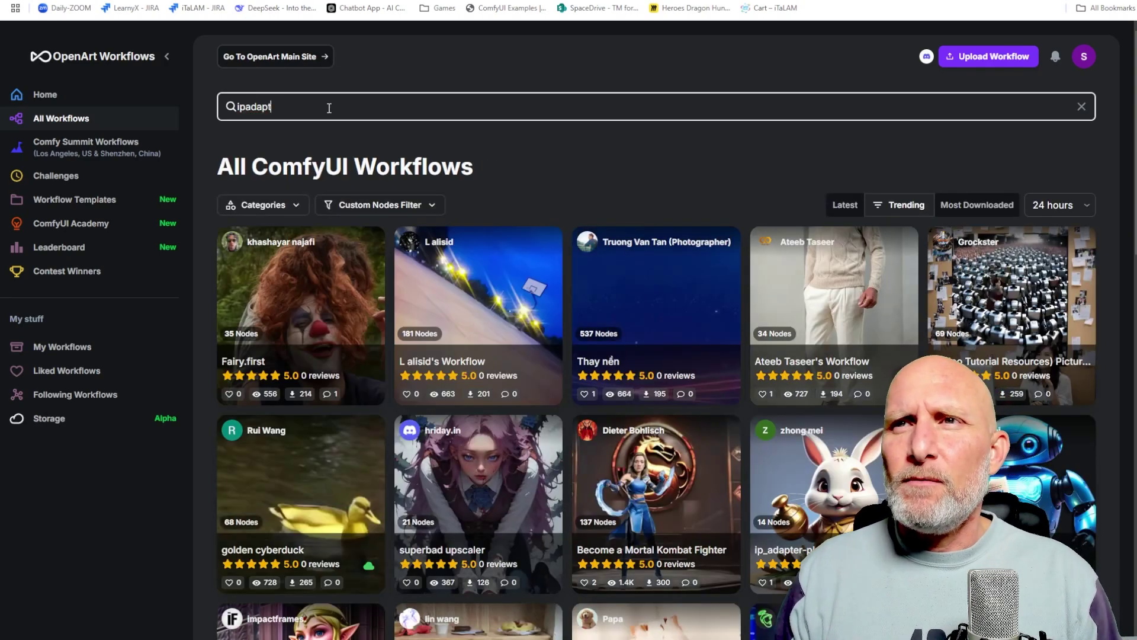
type("ter")
key("Return")
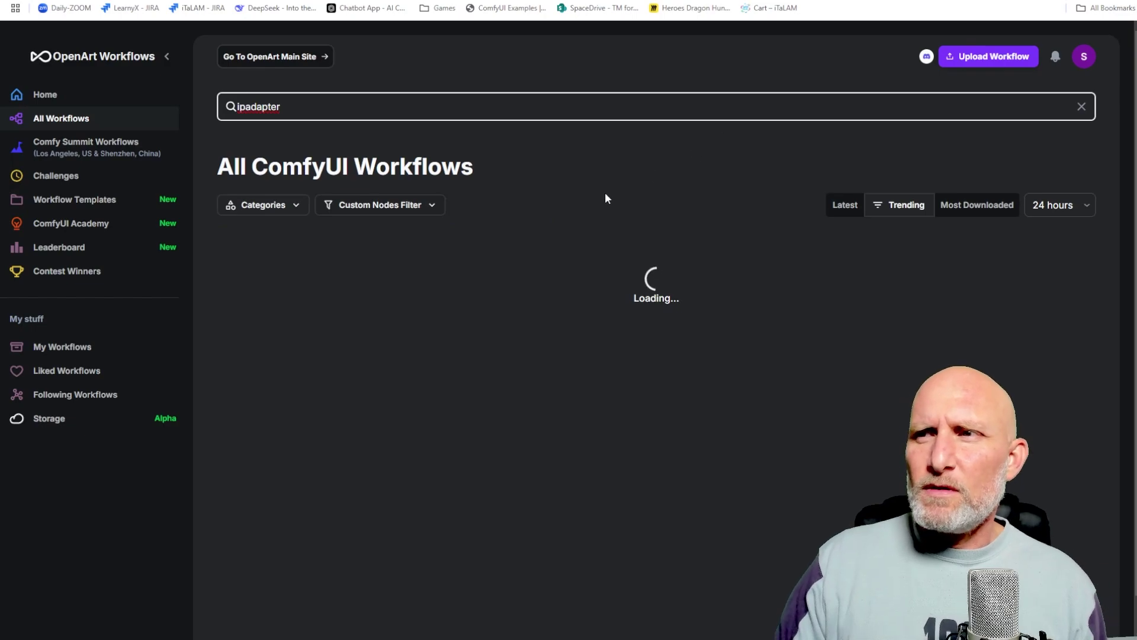